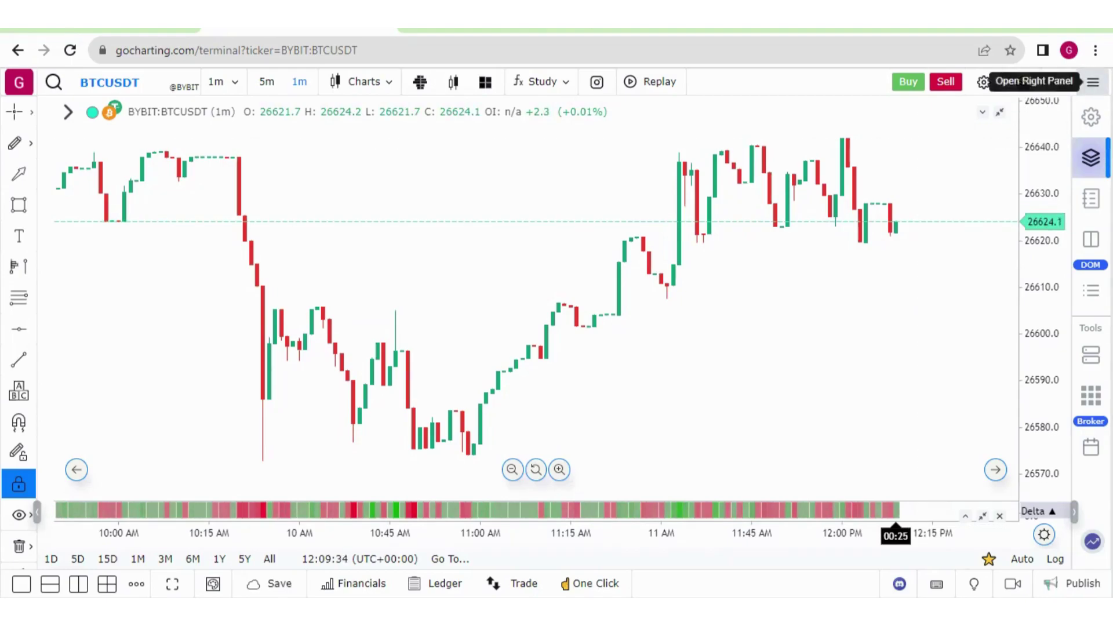
Step: Select BYBIT as the broker and bring up its connection form with the API key and secret fields
click(1092, 82)
click(957, 111)
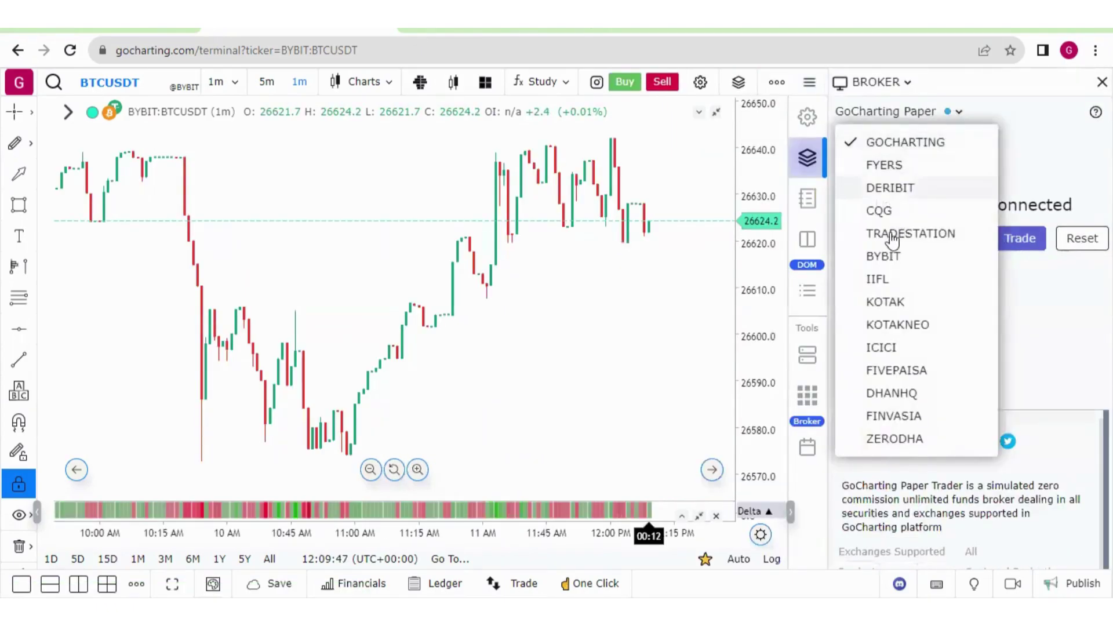
click(886, 256)
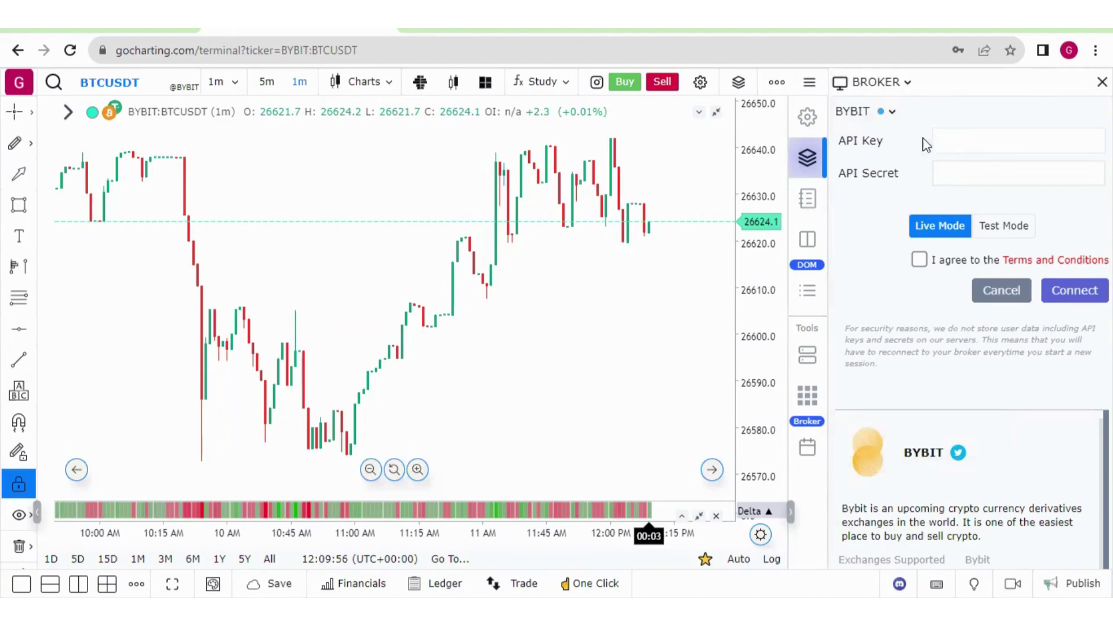
click(972, 139)
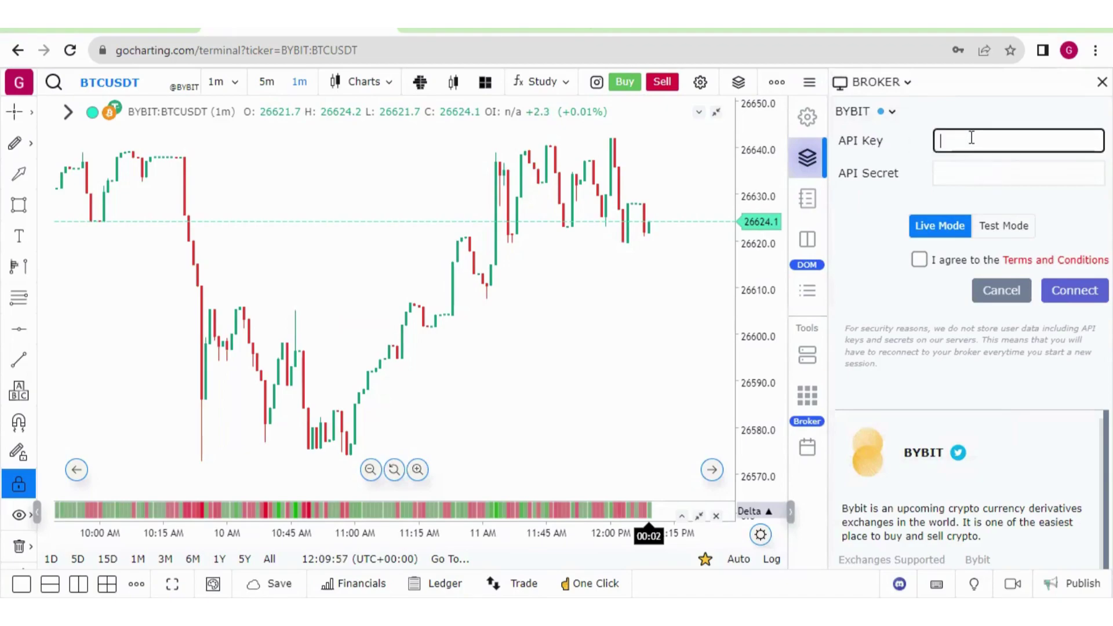
click(957, 175)
click(946, 139)
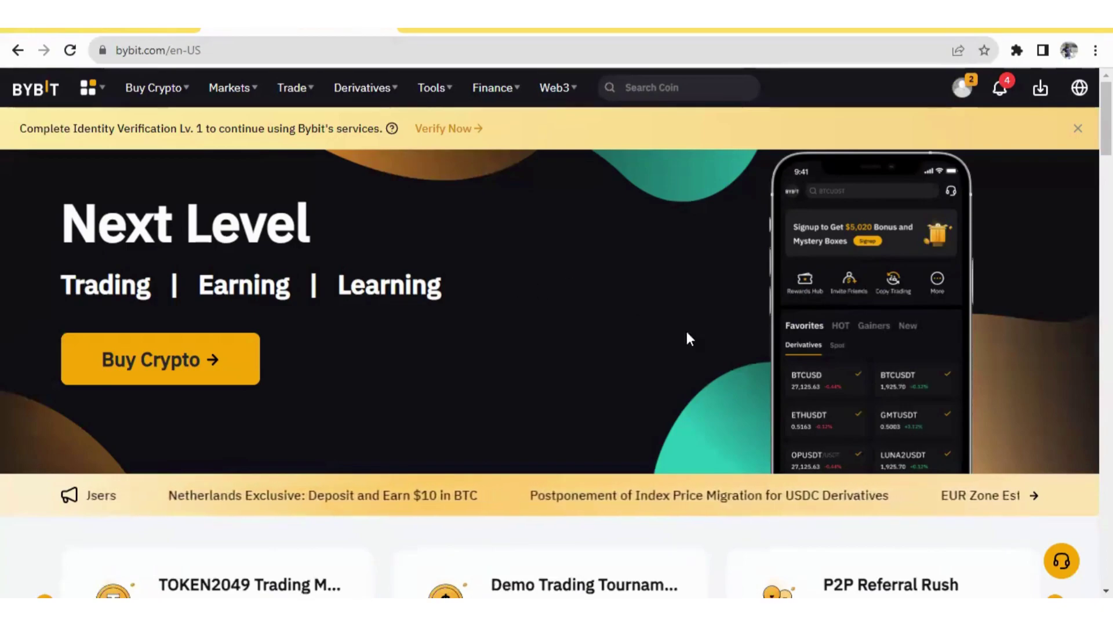
Step: On the Bybit website, go to API management and start creating a new system-generated API key
mouse_move(963, 90)
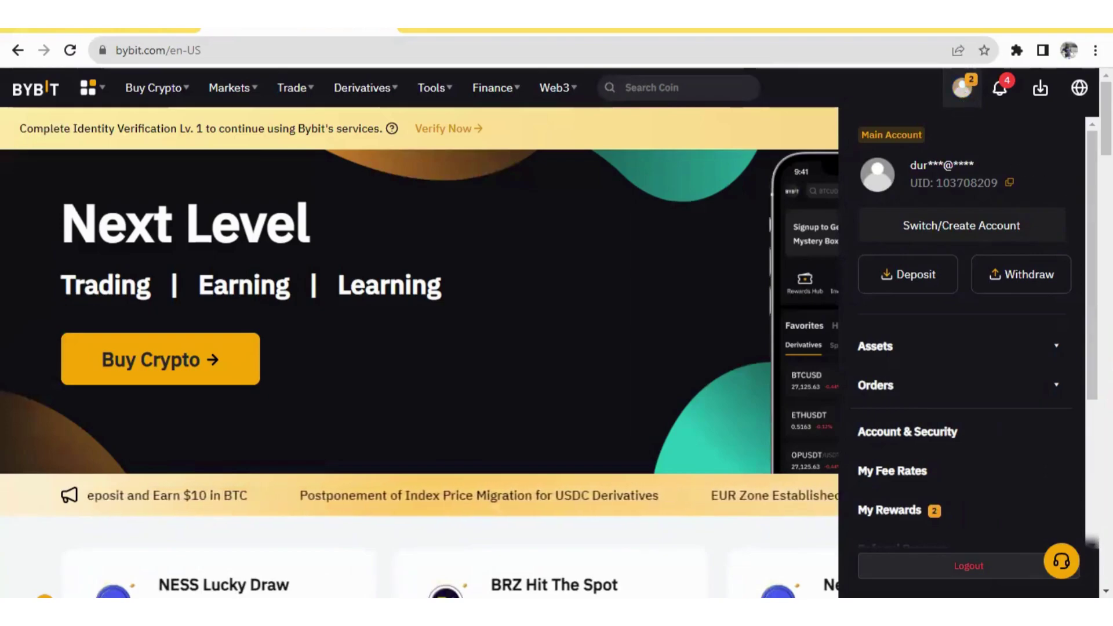
scroll(962, 391, down, 4)
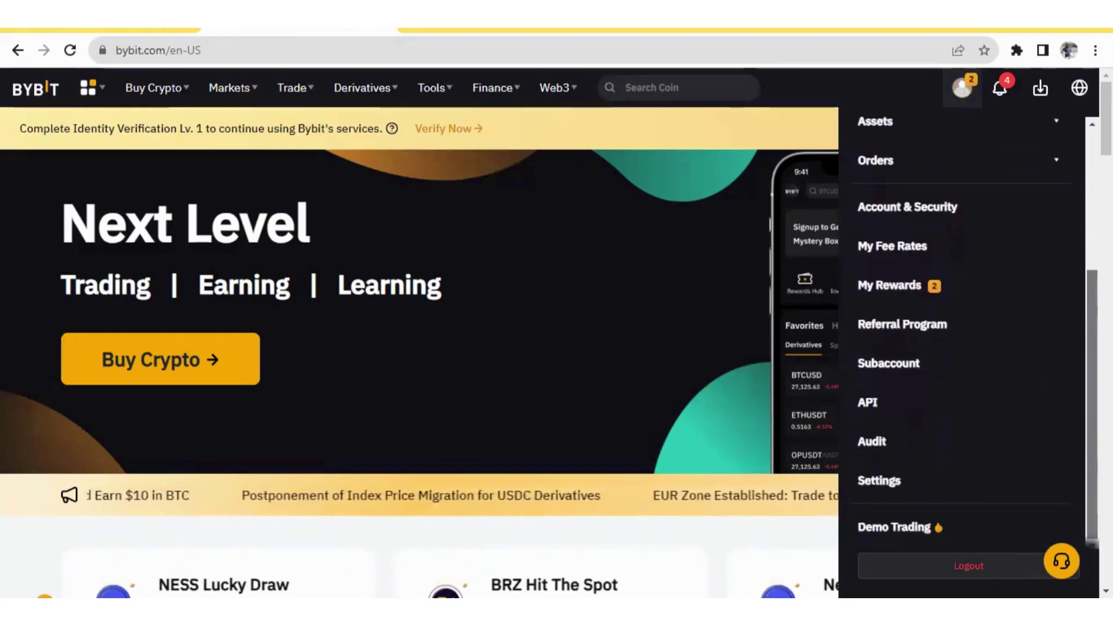
click(875, 408)
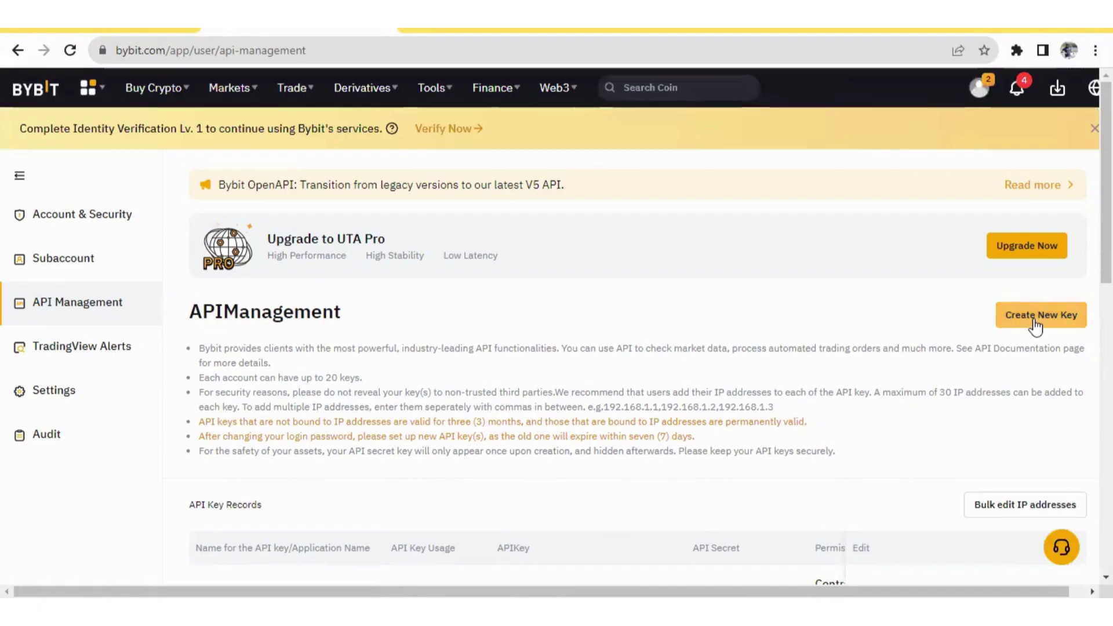
click(1035, 325)
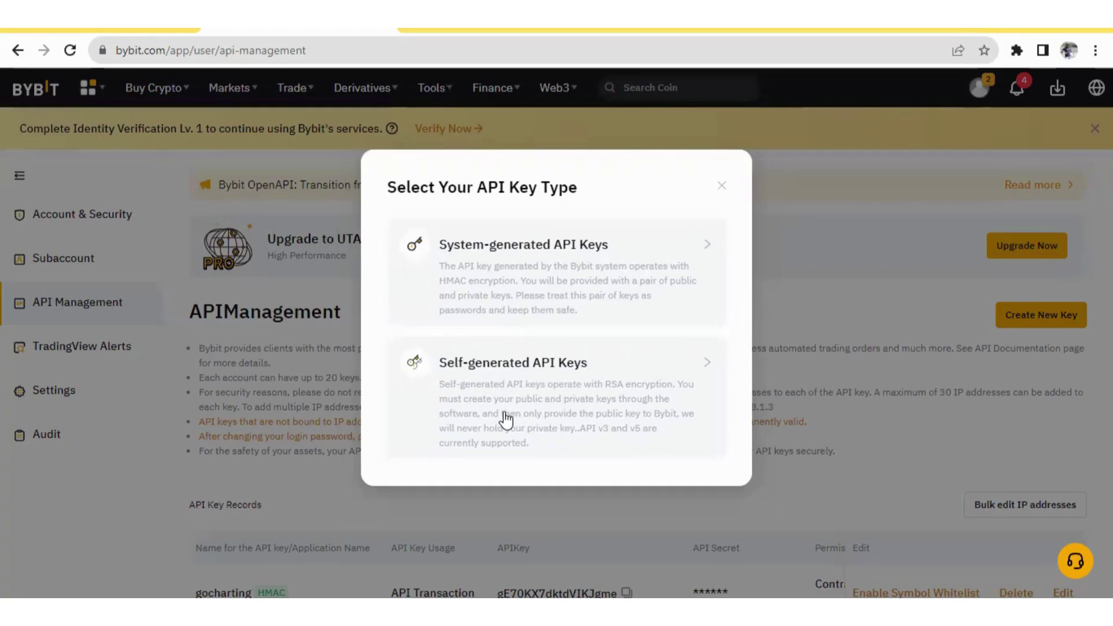
click(513, 276)
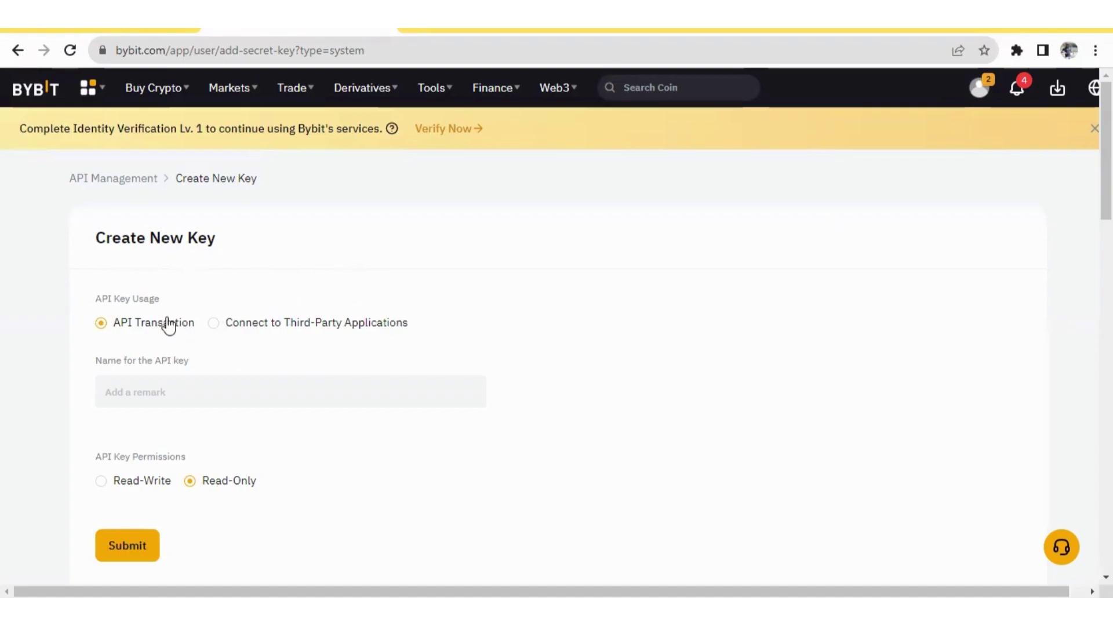
Step: Set the API key usage to Connect to Third-Party Applications and choose GoCharting as the application name
click(214, 328)
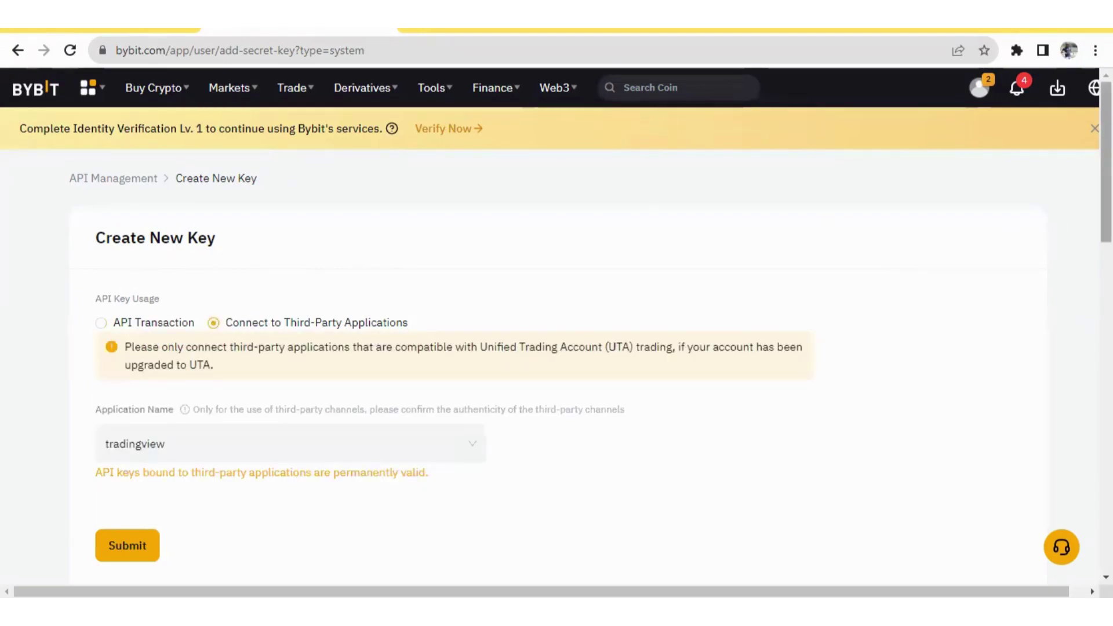
scroll(601, 360, down, 2)
click(461, 318)
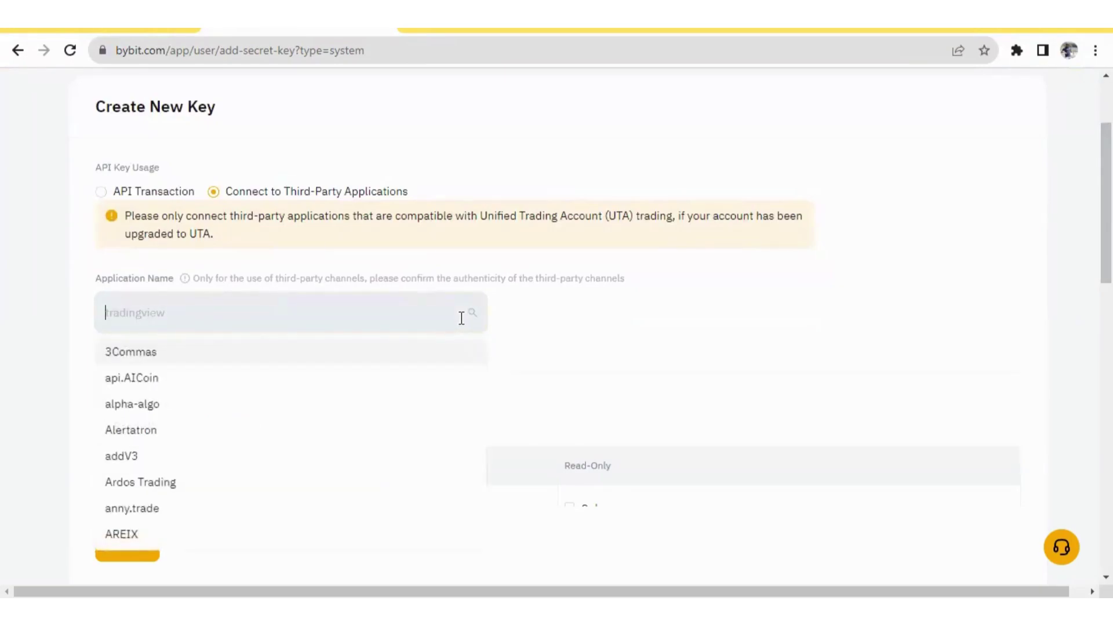
text(goch)
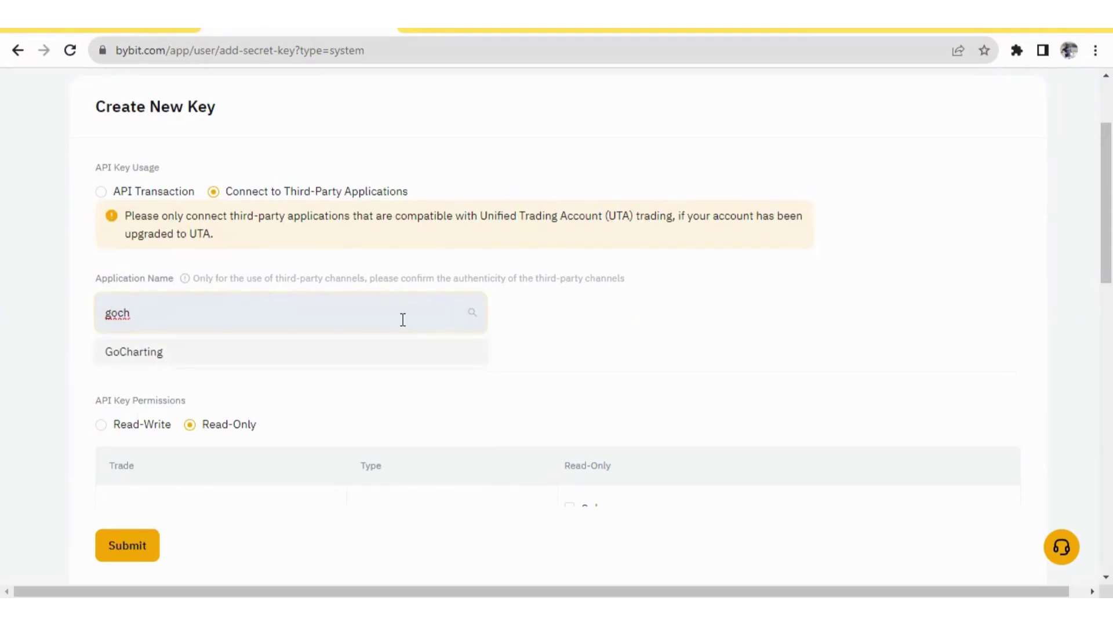
key(BackSpace)
key(BackSpace)
key(BackSpace)
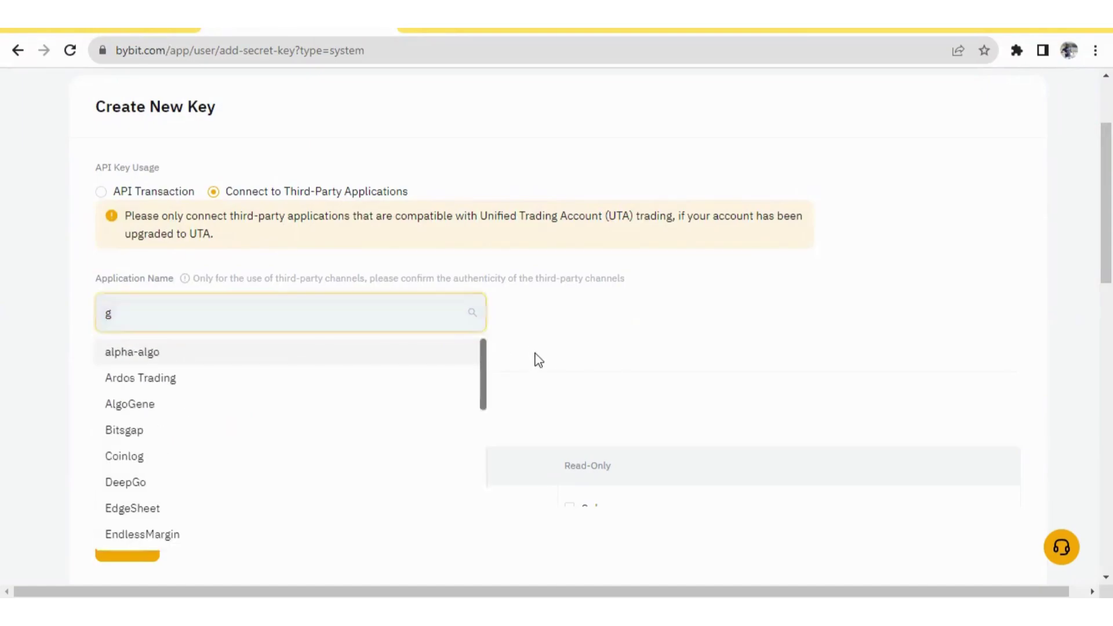
drag(485, 373, 487, 435)
click(162, 458)
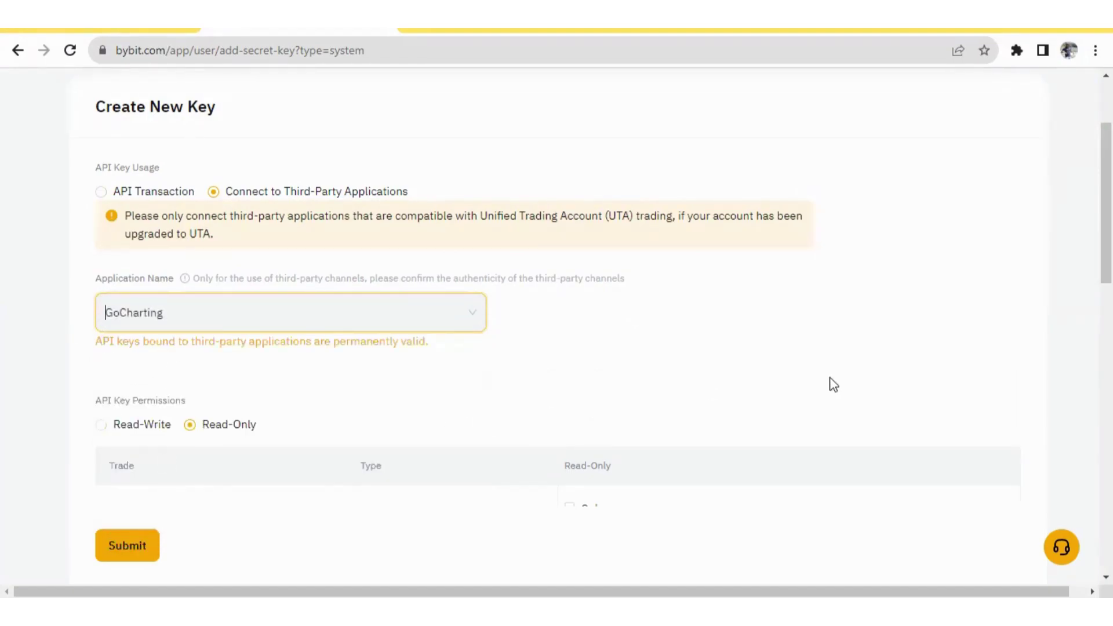
Step: Set the key permissions to Read-Write and enable Orders, Positions, USDC Derivatives Trading and Spot Trade
scroll(1106, 232, down, 2)
scroll(1106, 232, down, 1)
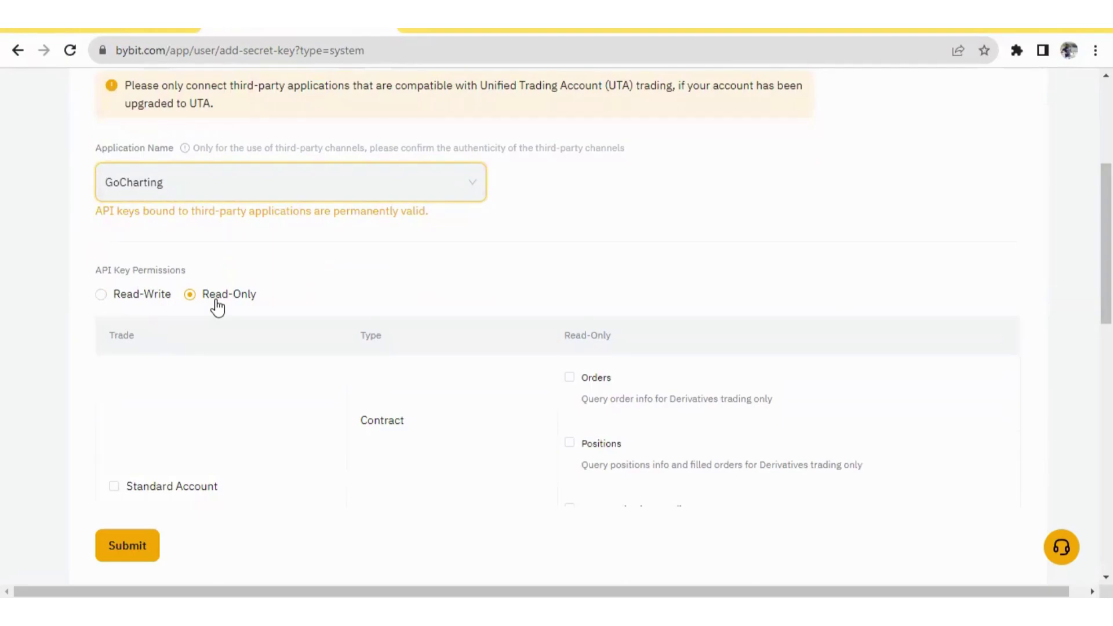
click(101, 296)
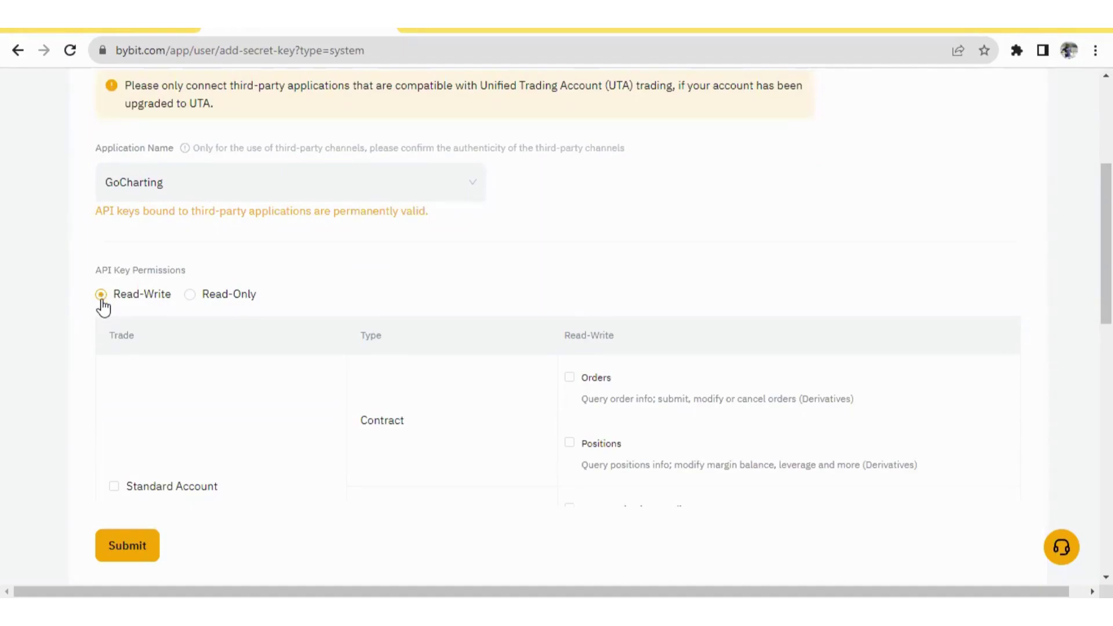
scroll(655, 151, down, 3)
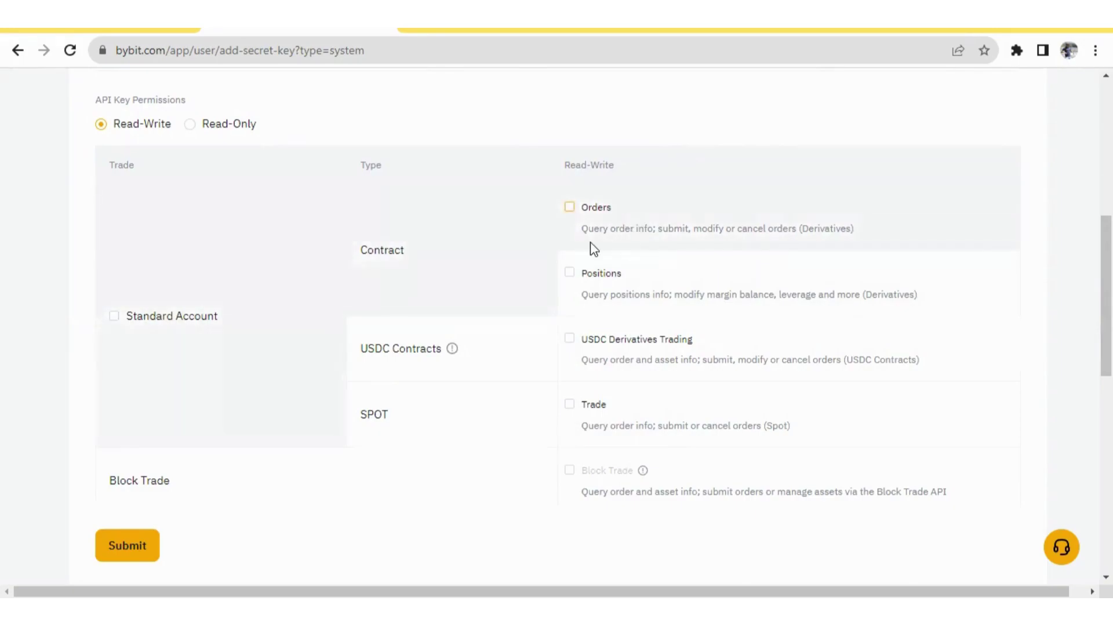
click(569, 210)
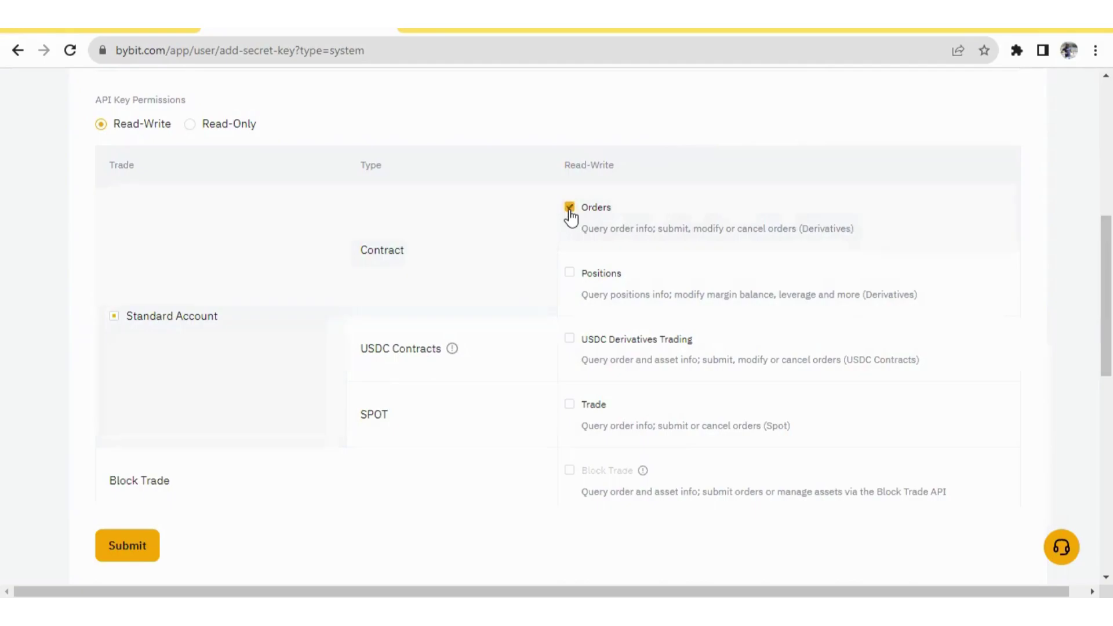
click(570, 275)
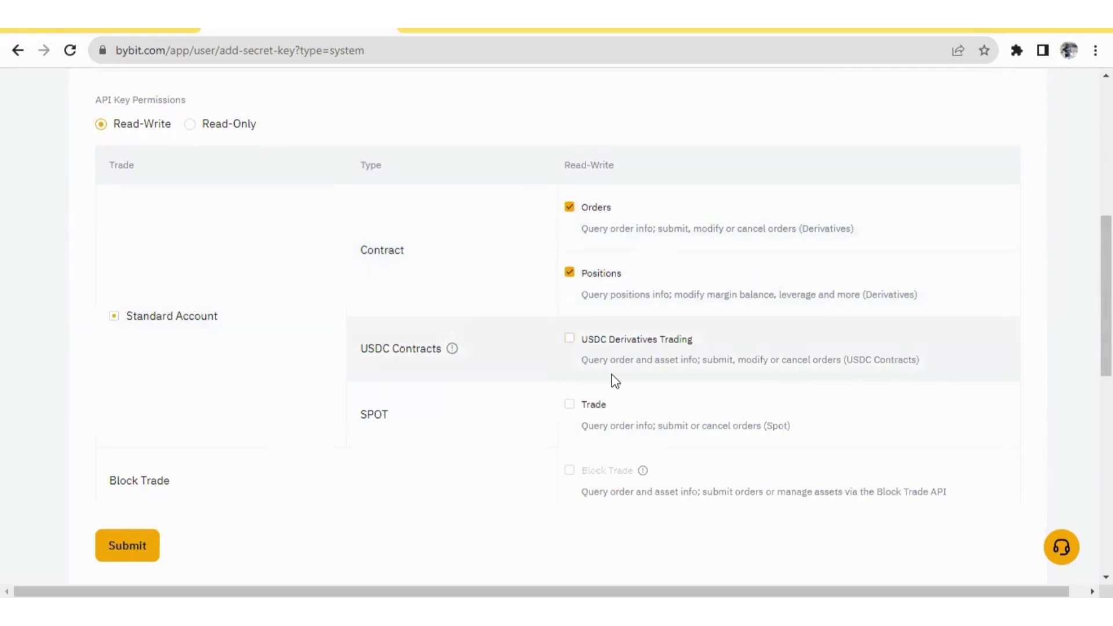
click(570, 342)
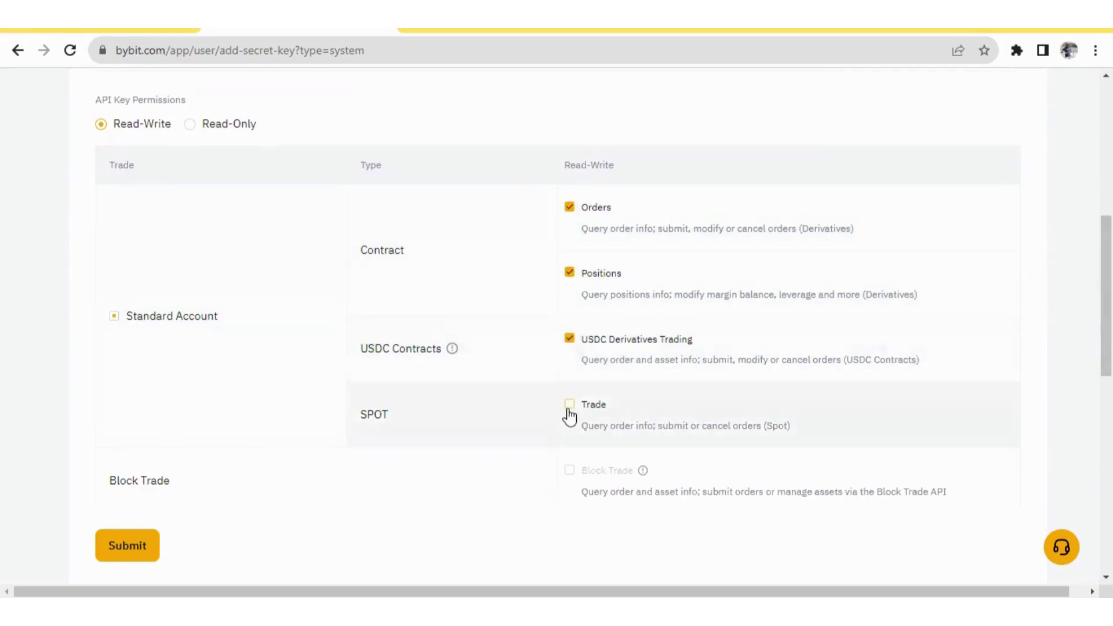
click(569, 408)
Step: Enable the Account Transfer and Subaccount Transfer wallet permissions and submit the new API key
scroll(721, 321, down, 5)
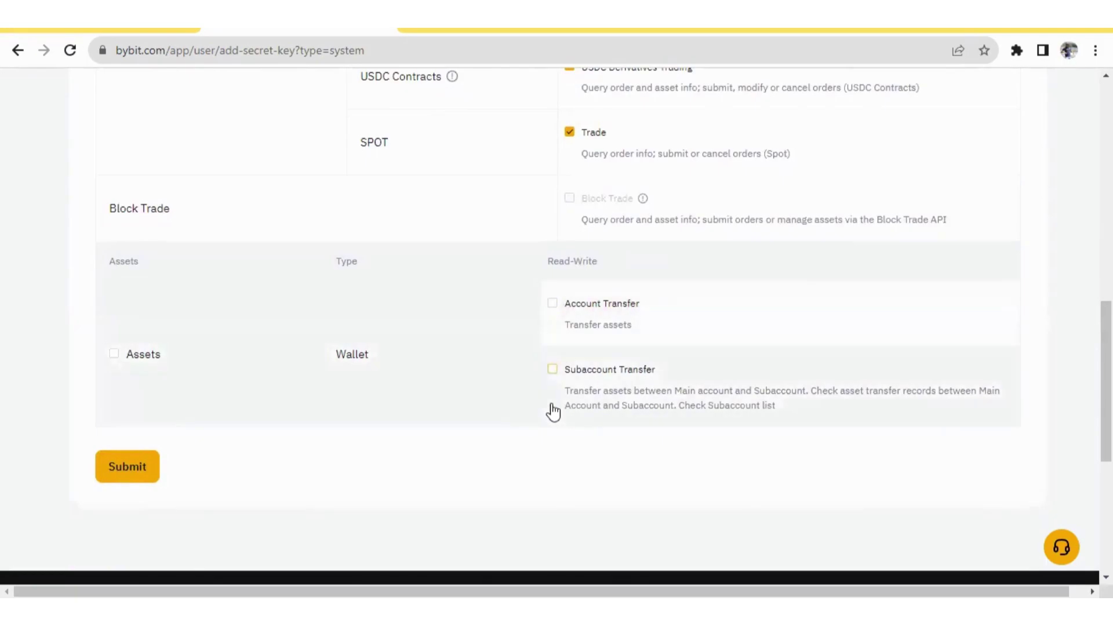
click(553, 304)
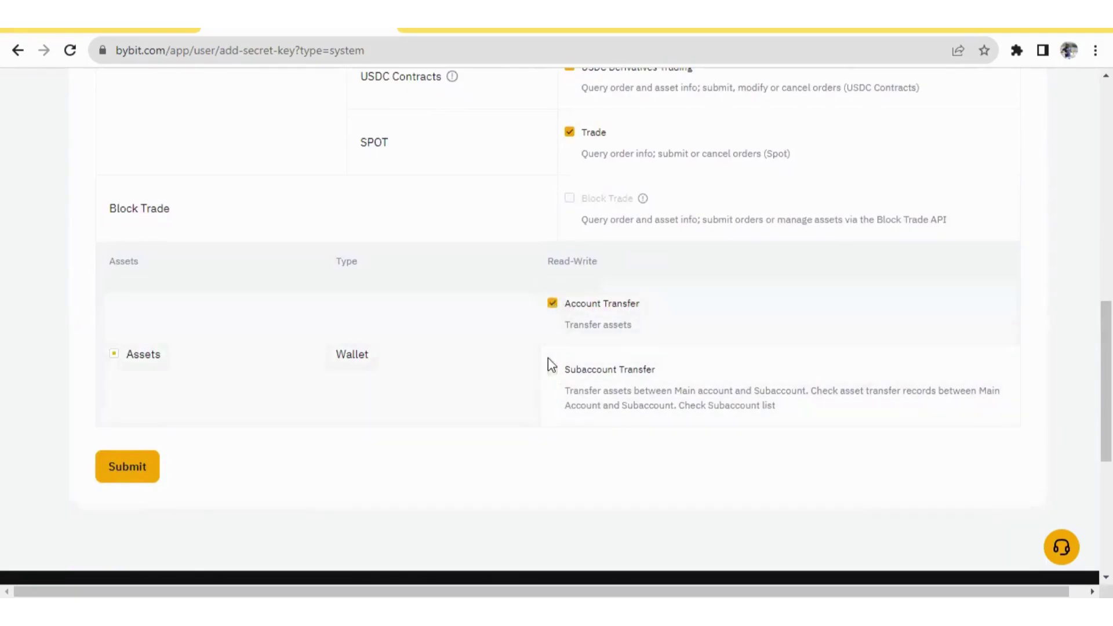
click(553, 371)
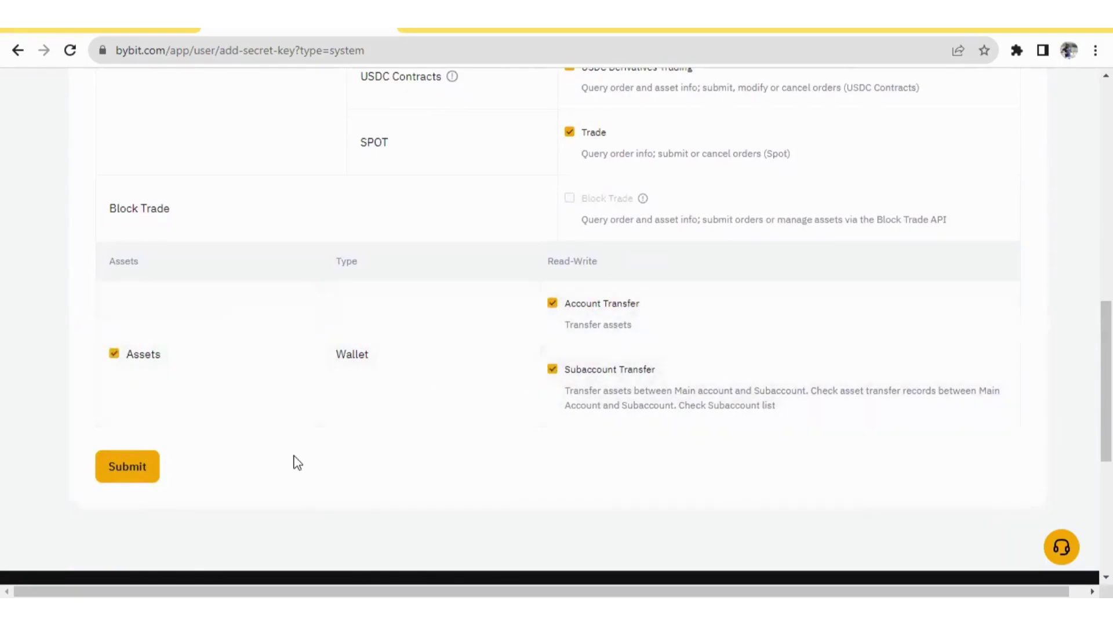
click(133, 476)
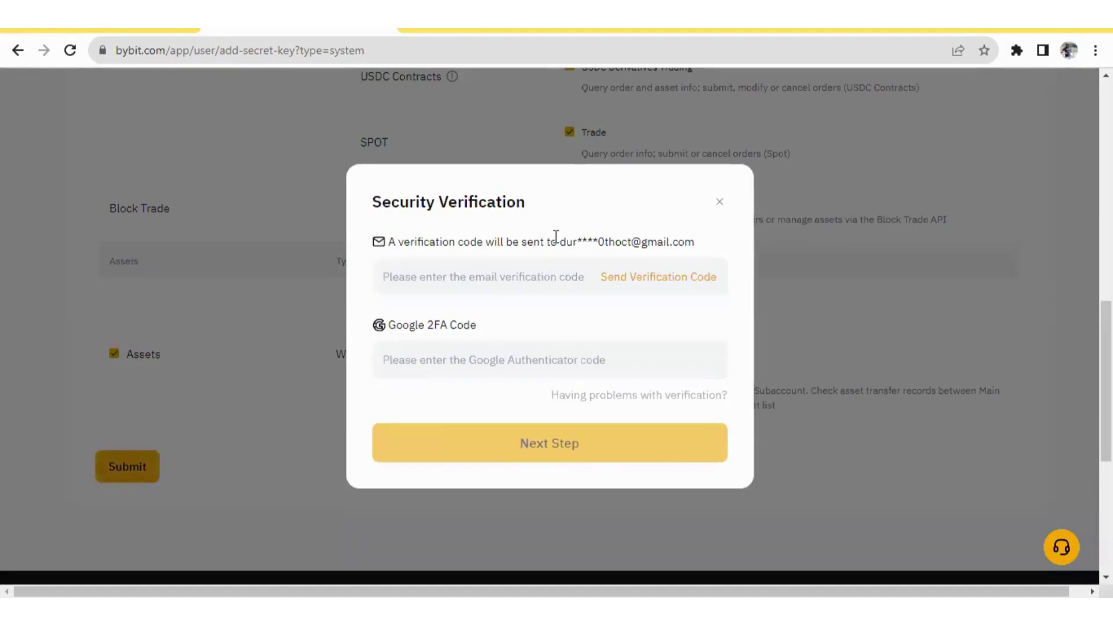
Step: Request the email verification code, fill in the email and Google 2FA codes, and proceed with the security verification
click(464, 359)
click(547, 305)
click(618, 279)
click(497, 356)
click(655, 278)
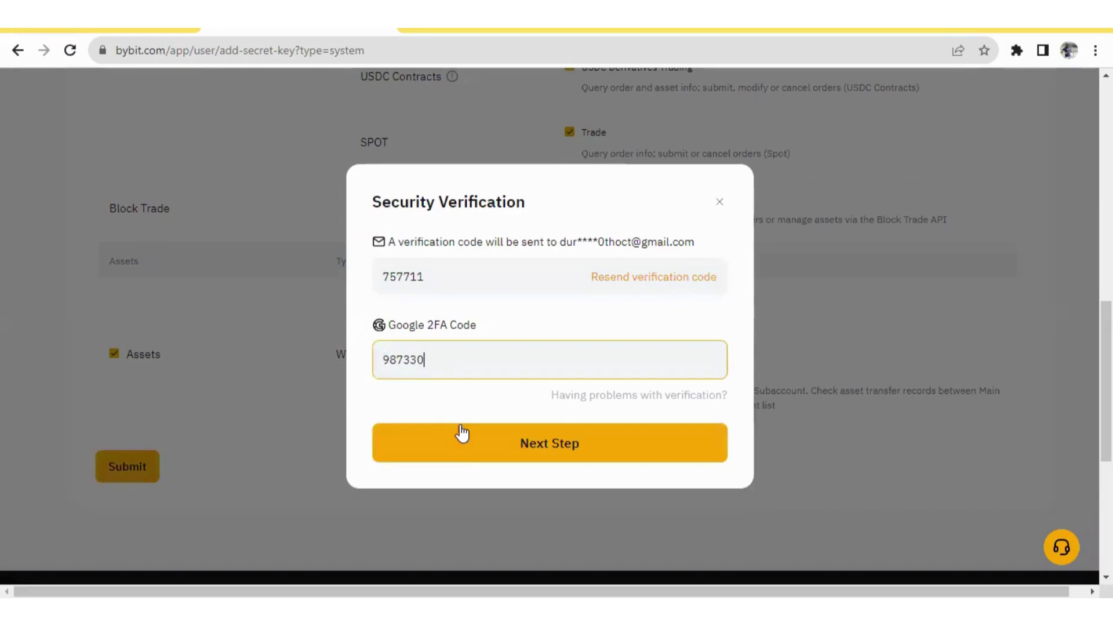
click(479, 455)
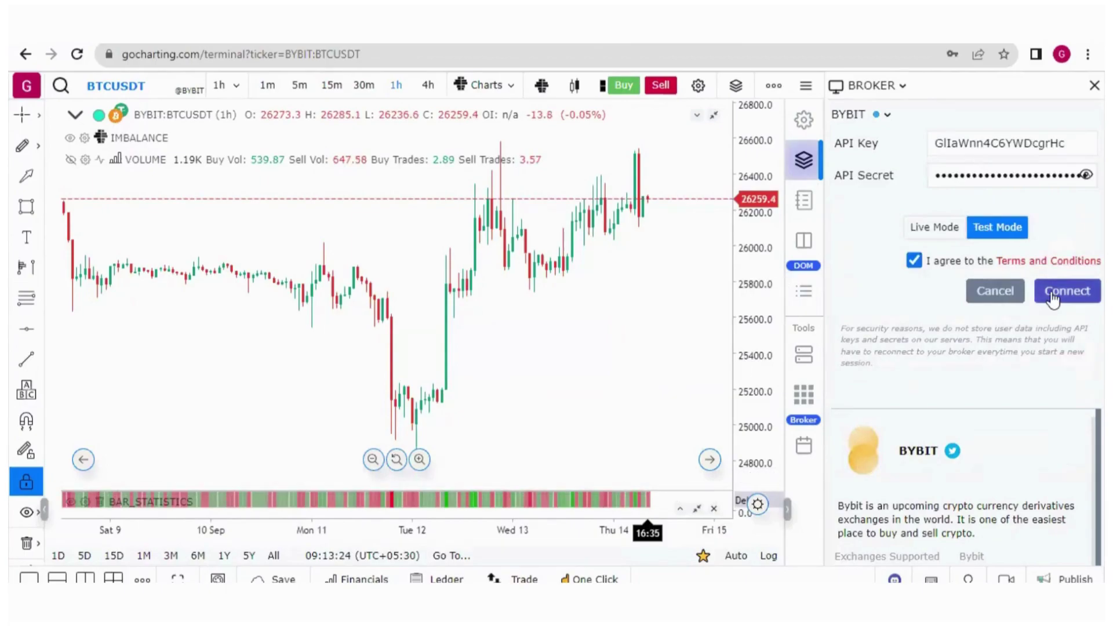
Step: Back in GoCharting, connect the BYBIT broker in Test Mode with the filled-in API credentials and close the broker panel
click(1051, 293)
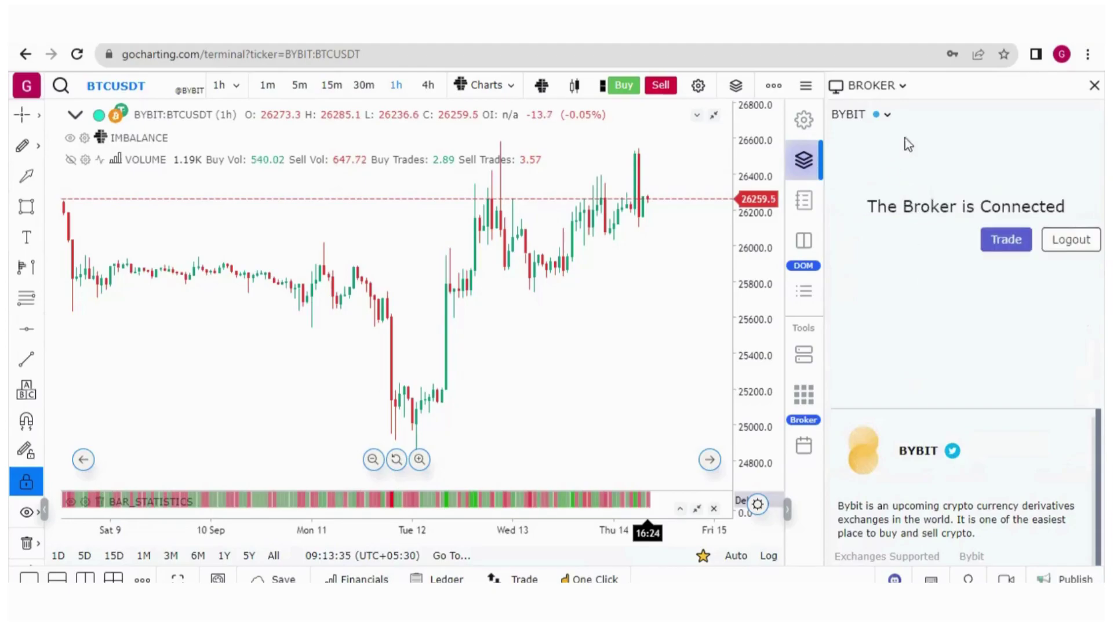
click(1094, 85)
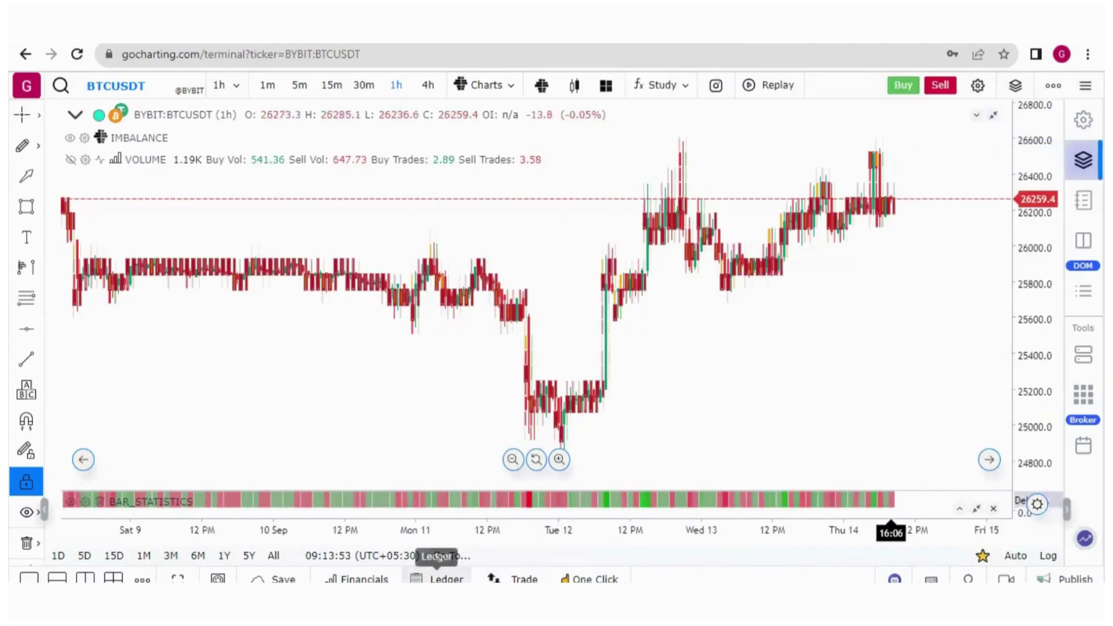
Step: Examine the BYBIT account's orders, positions, balance, holdings and trades in the ledger, expanded to full size
click(439, 578)
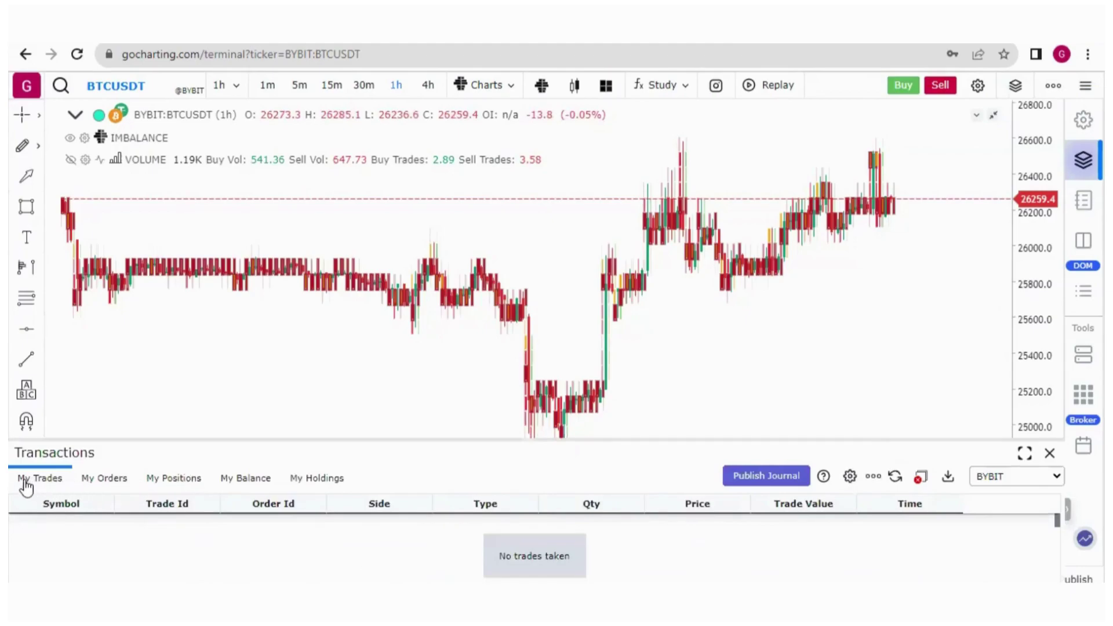
click(102, 481)
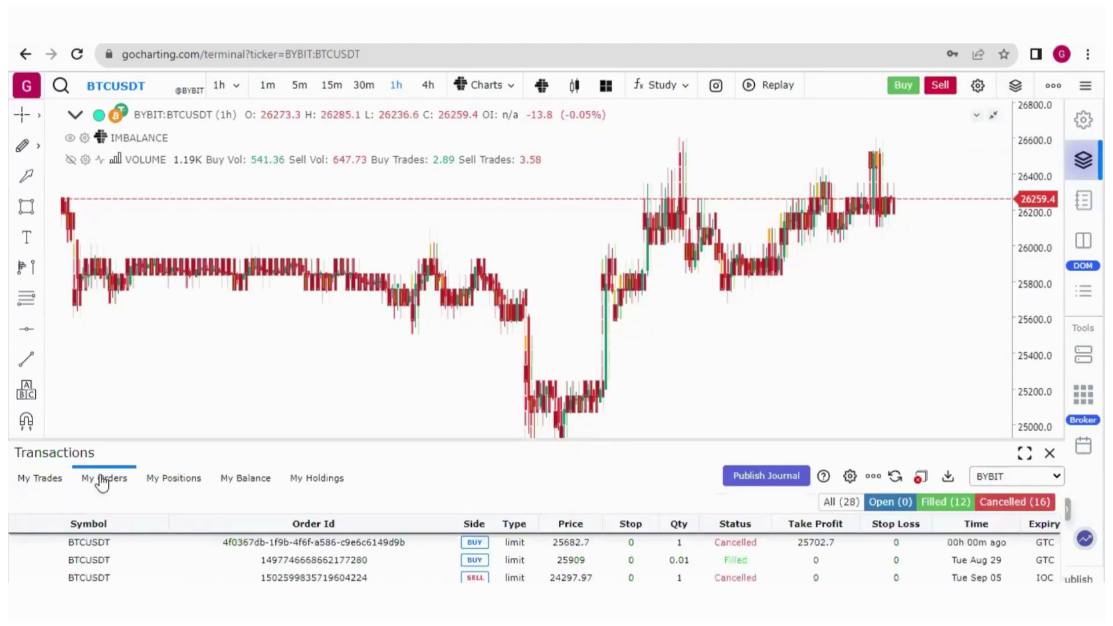
click(1024, 454)
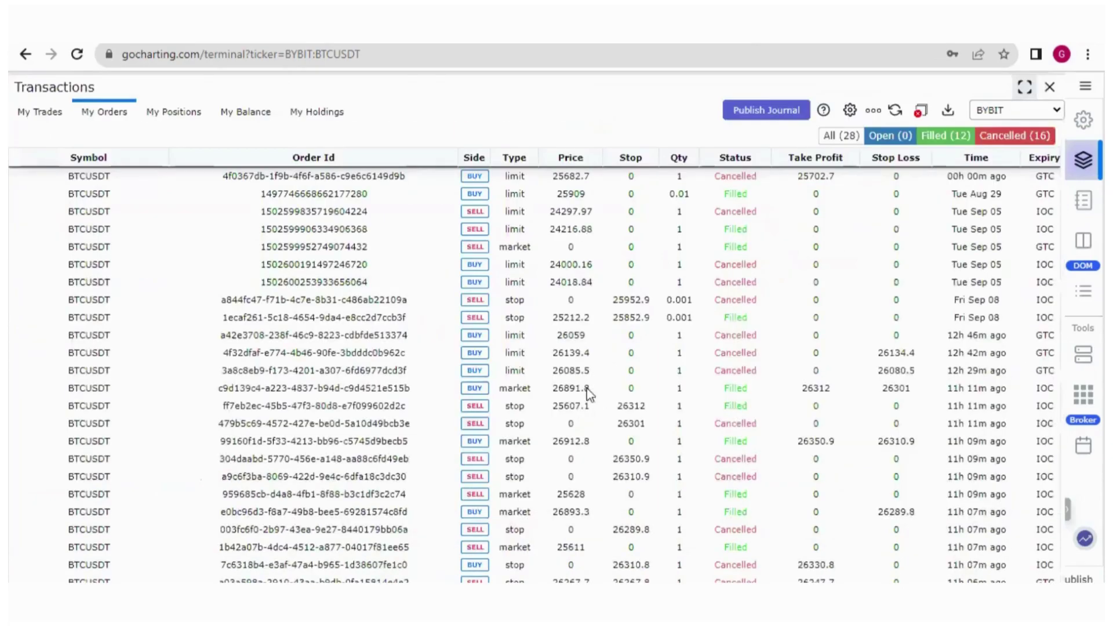
click(169, 116)
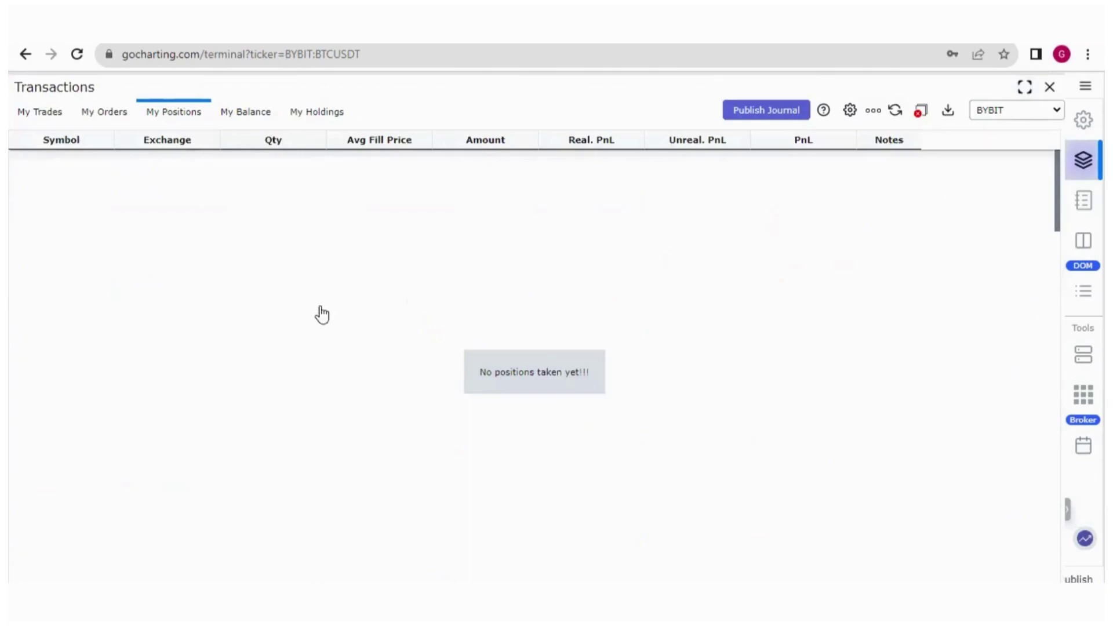
click(245, 116)
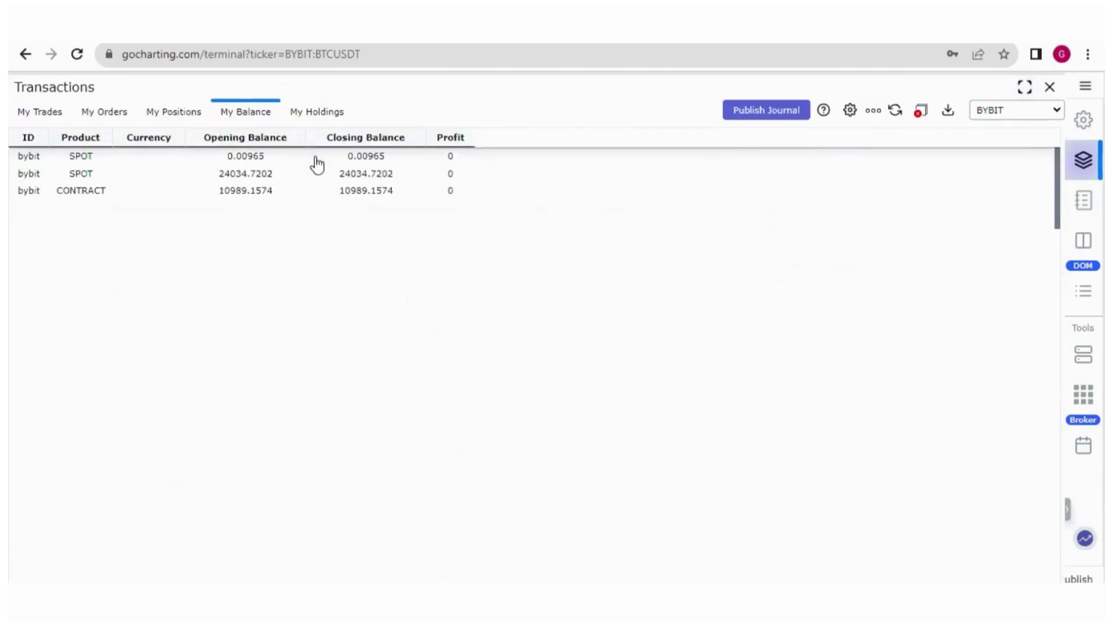
click(319, 118)
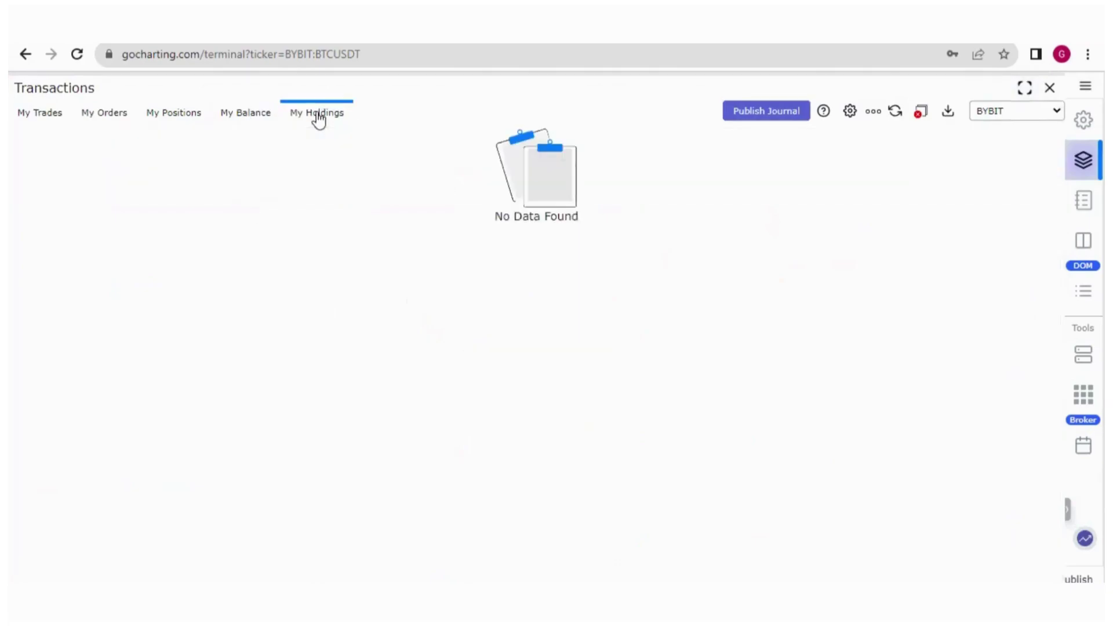
click(39, 119)
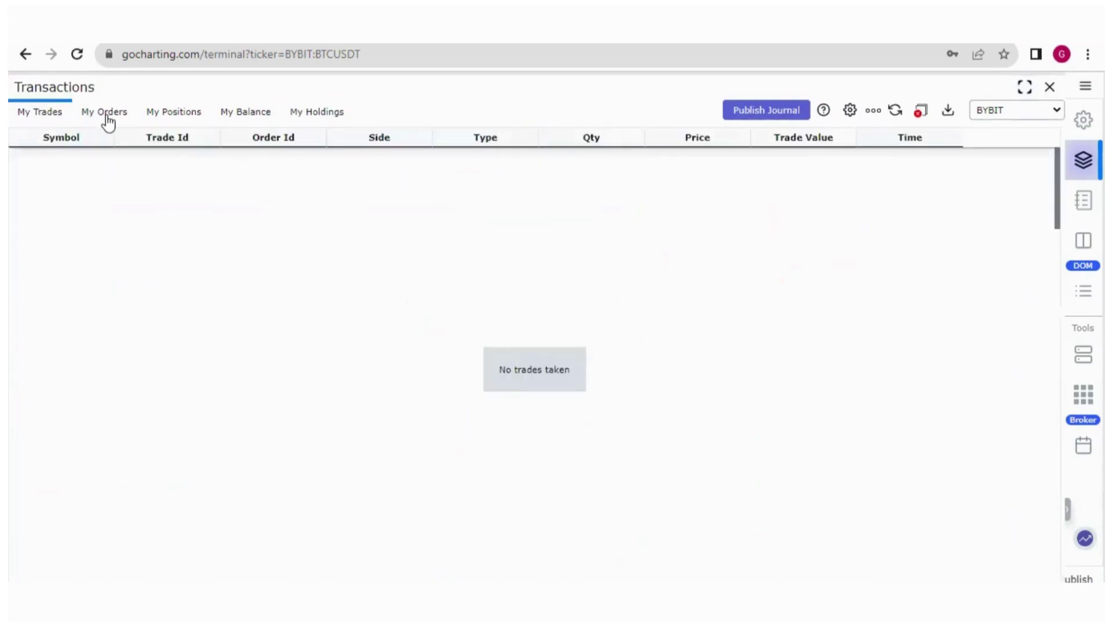
Step: Examine the available column fields for the BYBIT trades and orders, along with the positions, balance and holdings
click(107, 120)
click(44, 114)
click(875, 114)
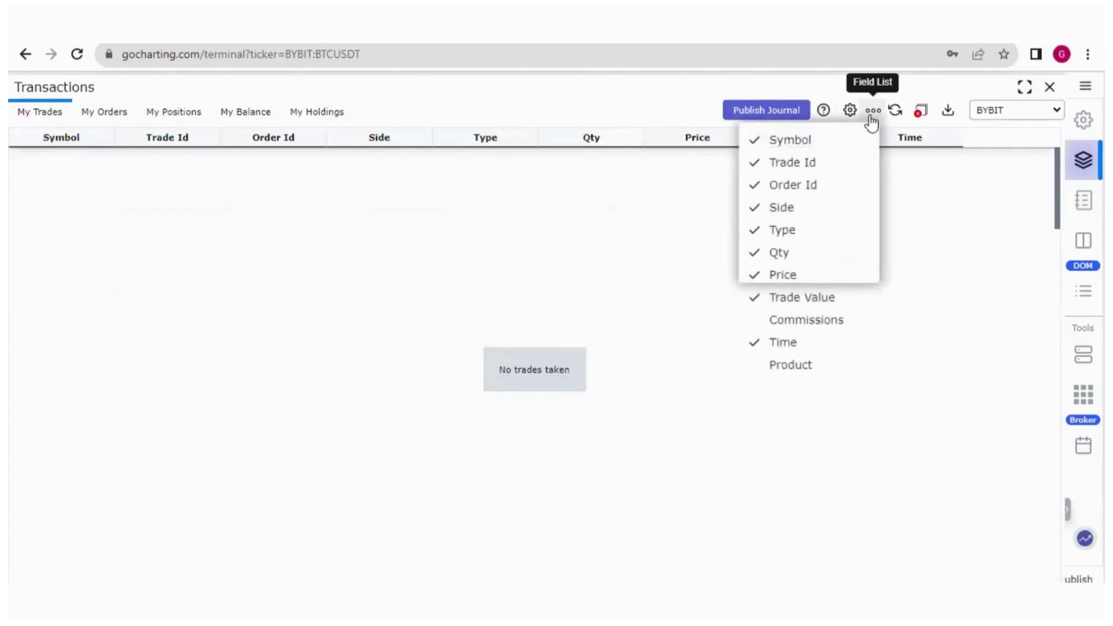
click(330, 289)
click(100, 116)
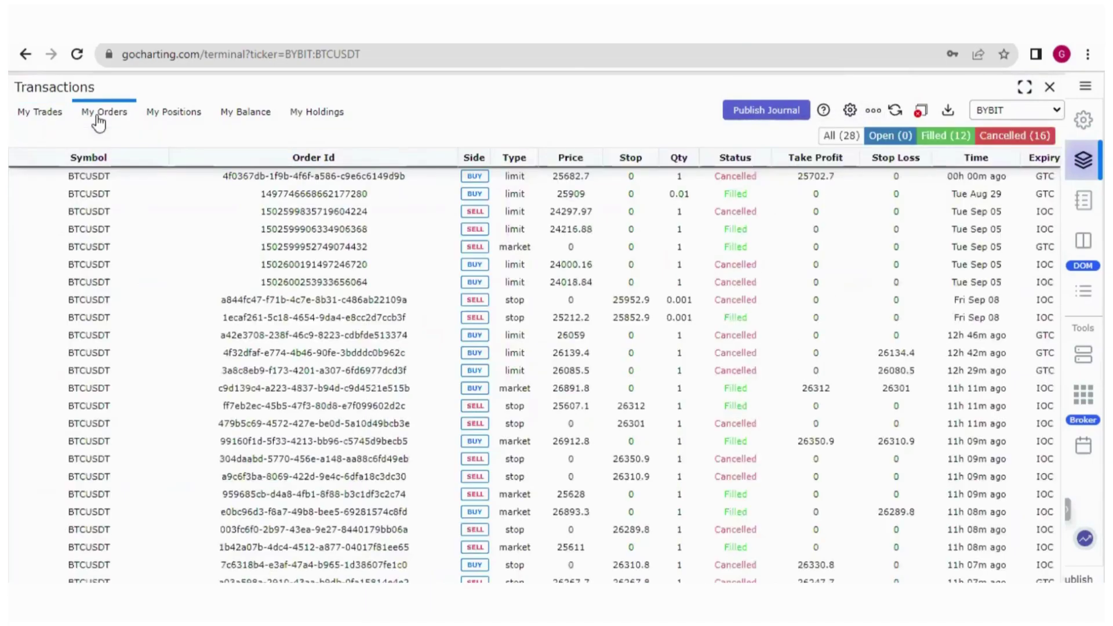
click(871, 112)
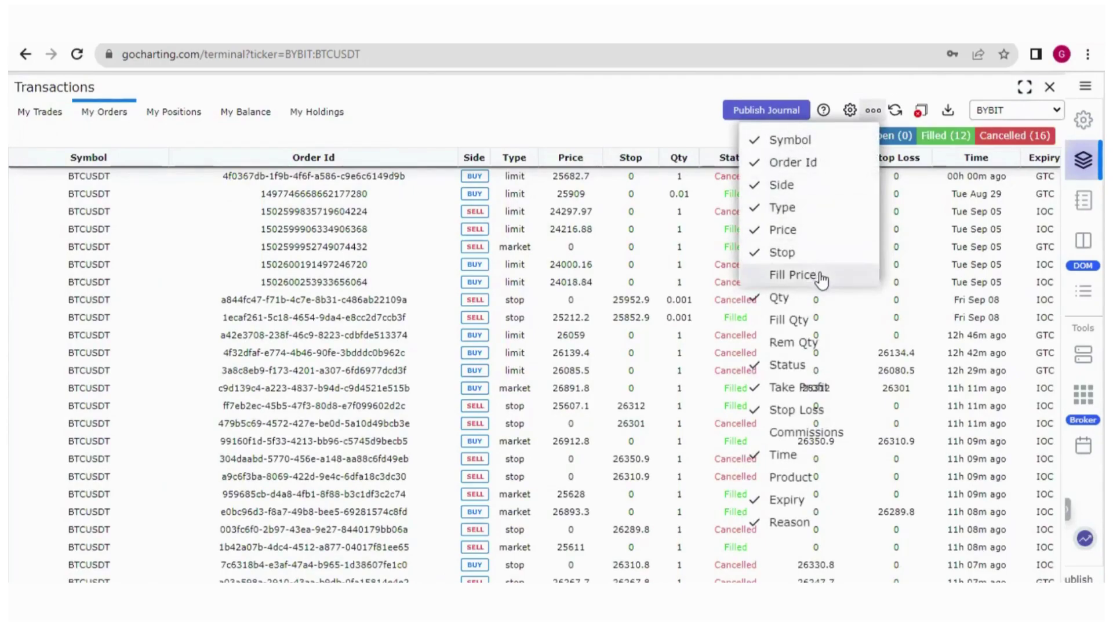
click(179, 121)
click(240, 119)
click(315, 119)
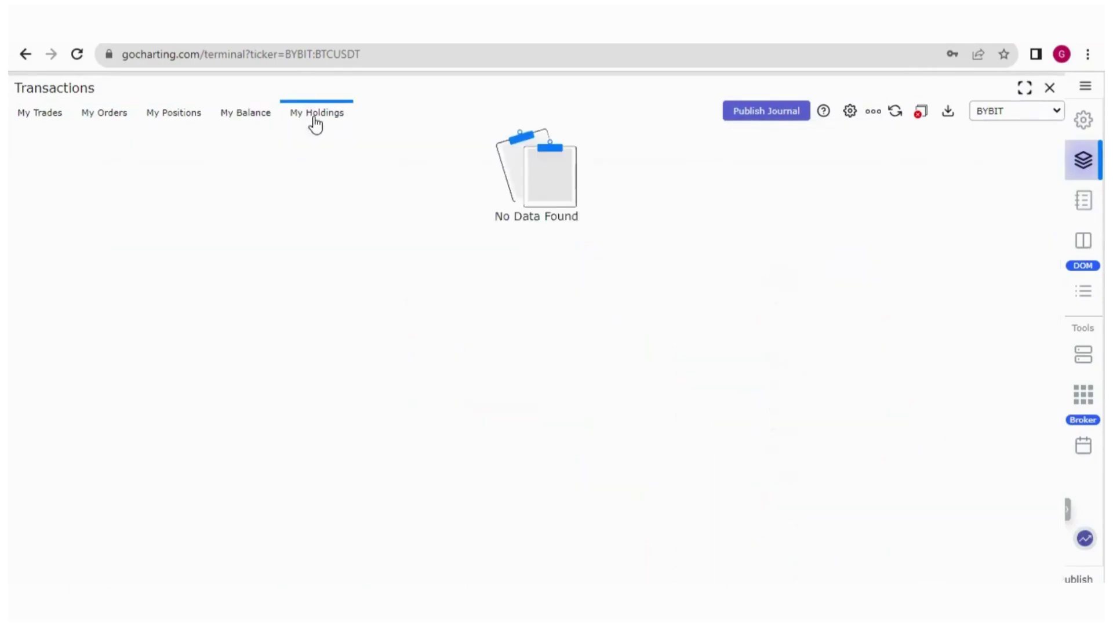
Step: Review the journal publishing options, ledger settings, broker choices and balance, and exit the full-size ledger view
click(766, 111)
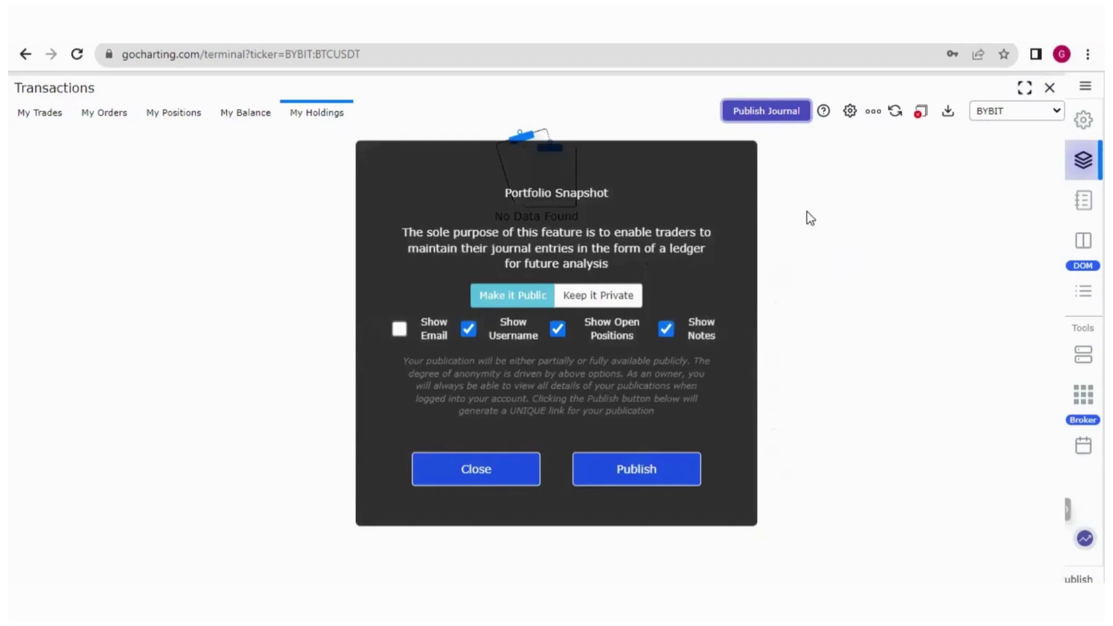
click(521, 469)
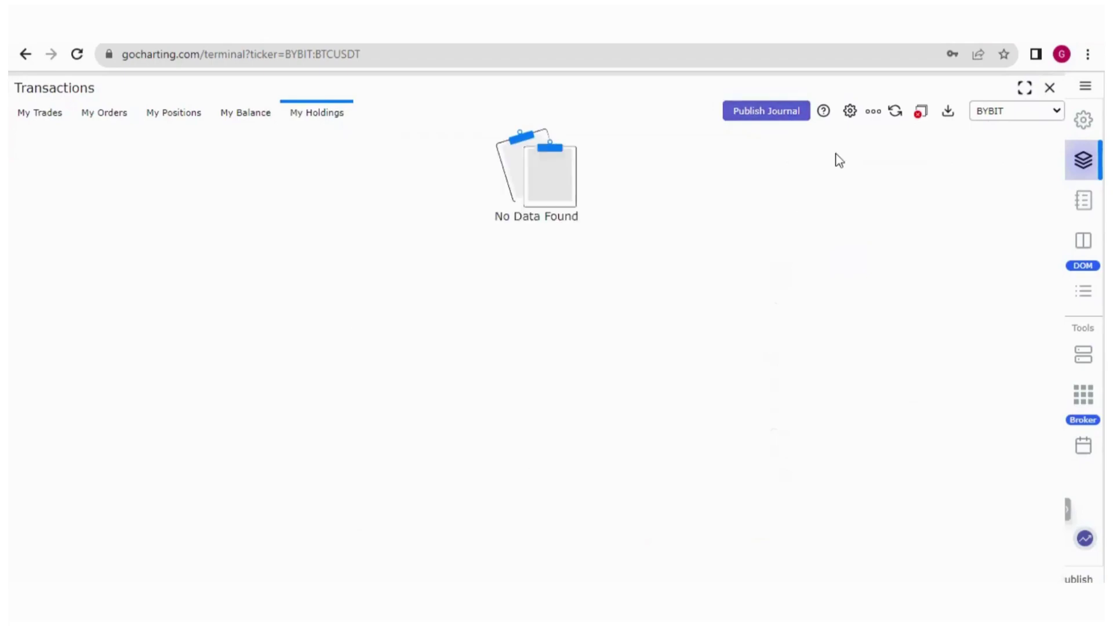
click(851, 112)
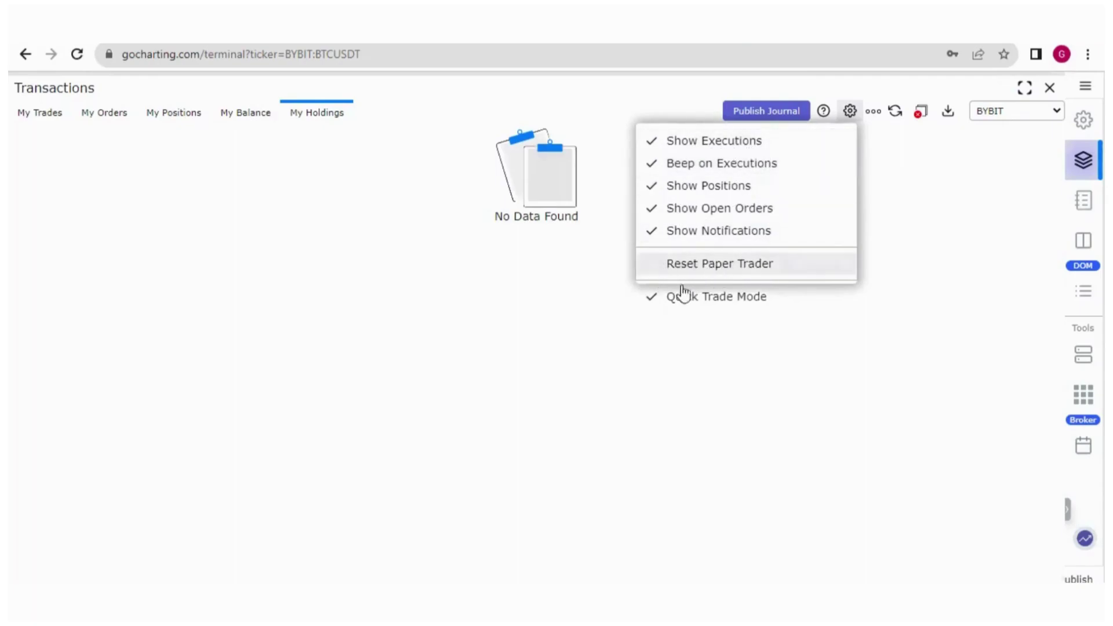
click(913, 223)
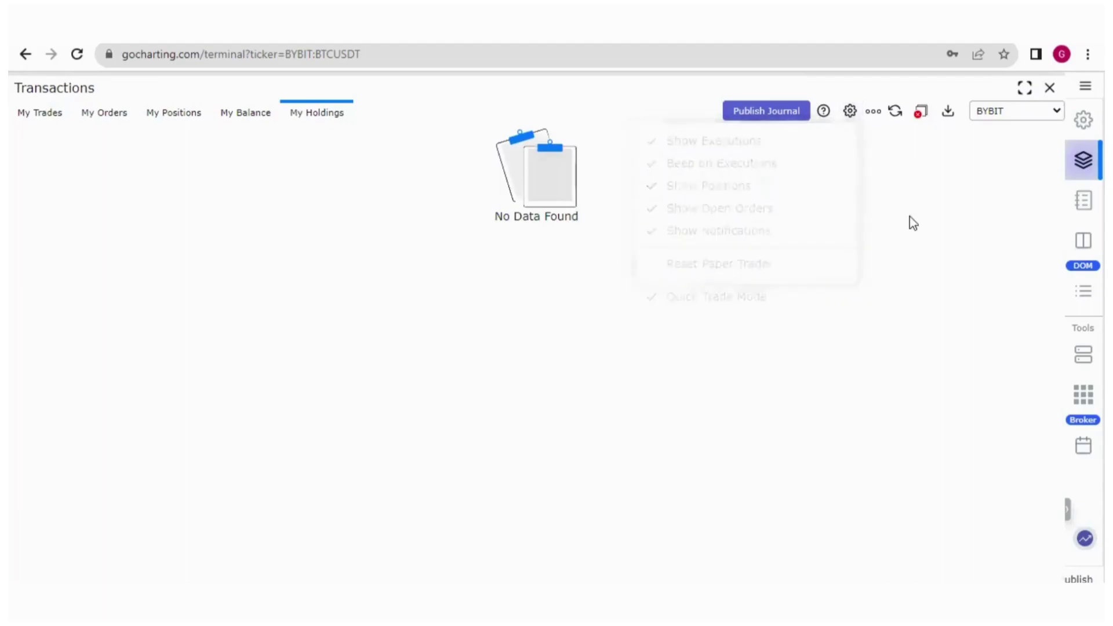
click(1010, 114)
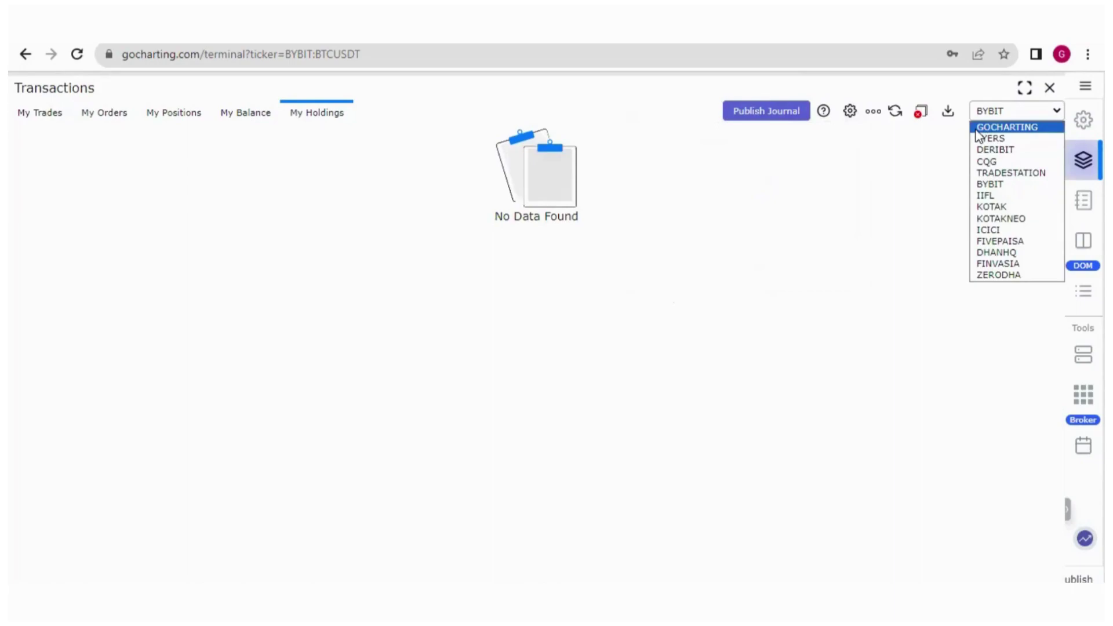
click(916, 207)
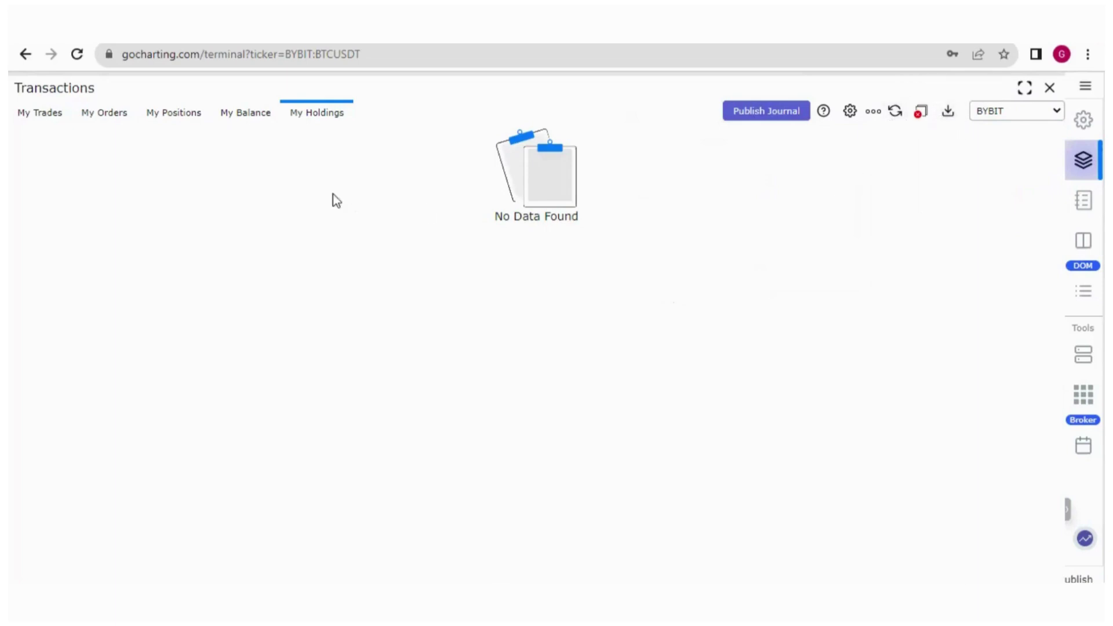
click(243, 114)
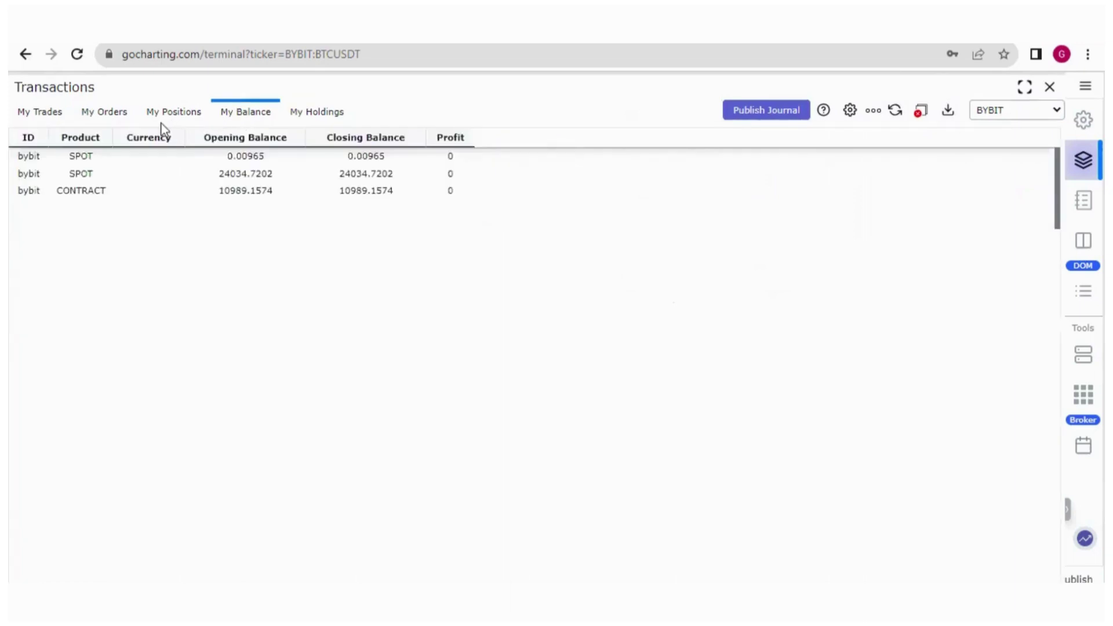
click(1023, 90)
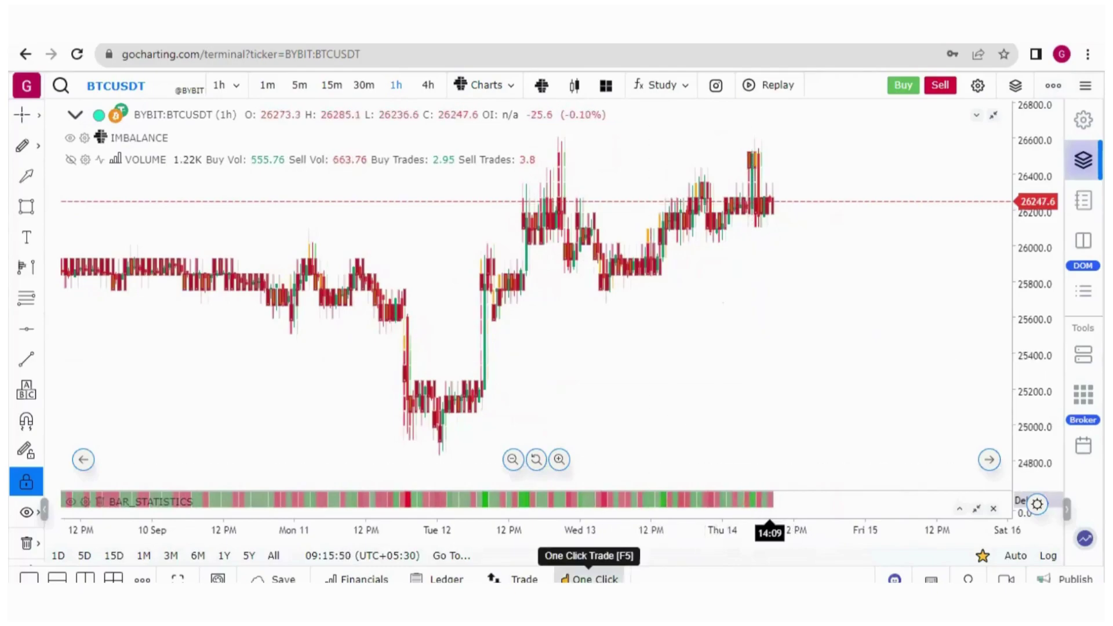
Step: Place a buy and a sell order for 1 BTCUSDT future with One Click Trade and close its trading widget
click(590, 578)
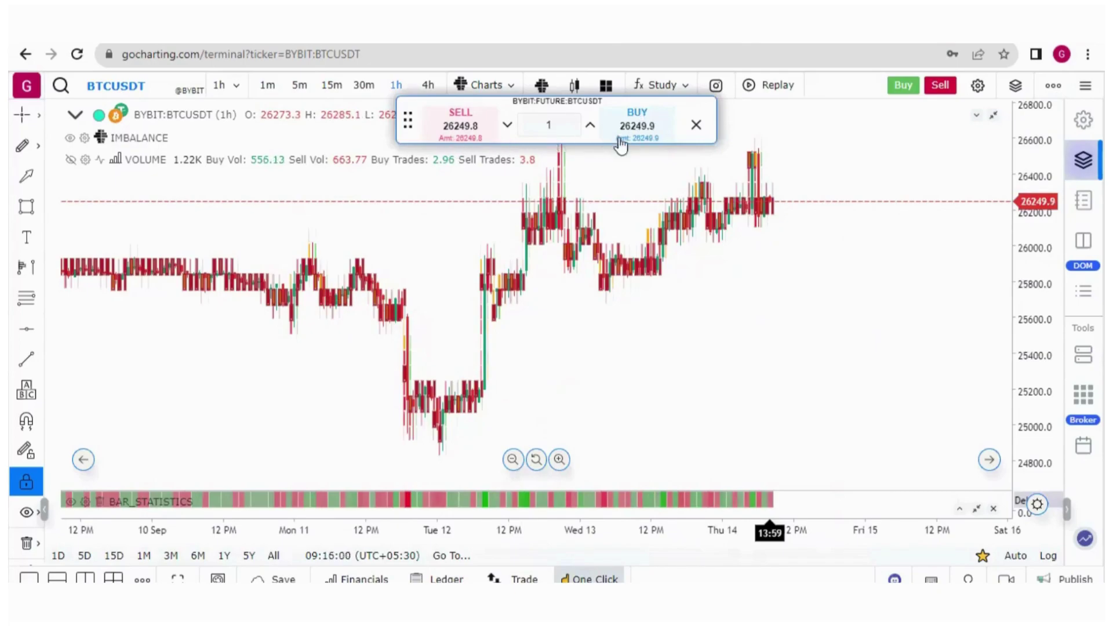
click(638, 130)
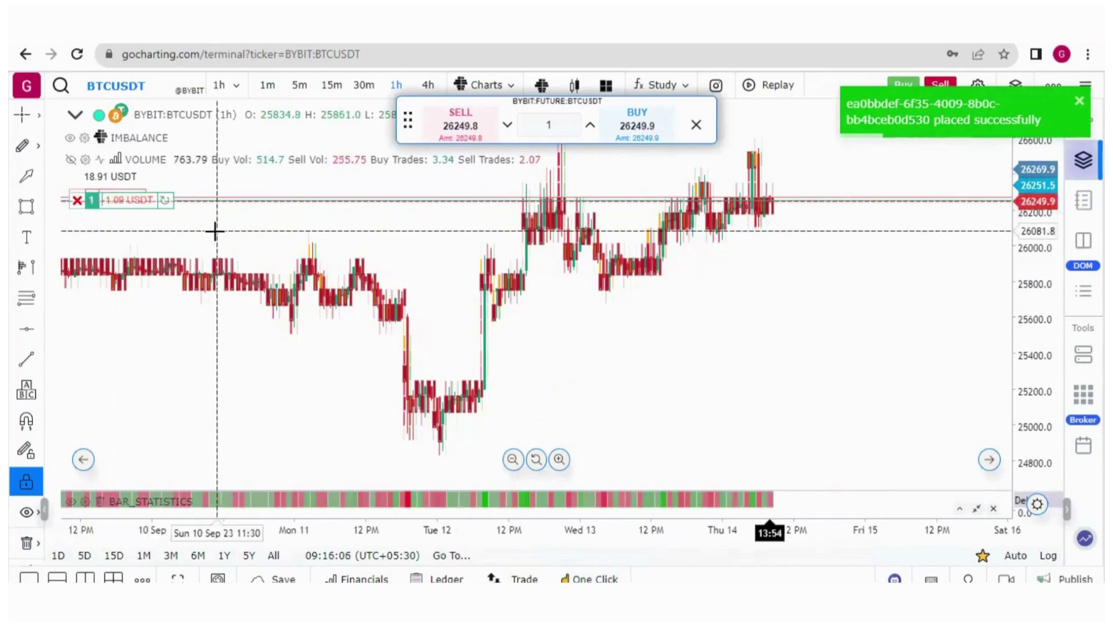
click(470, 129)
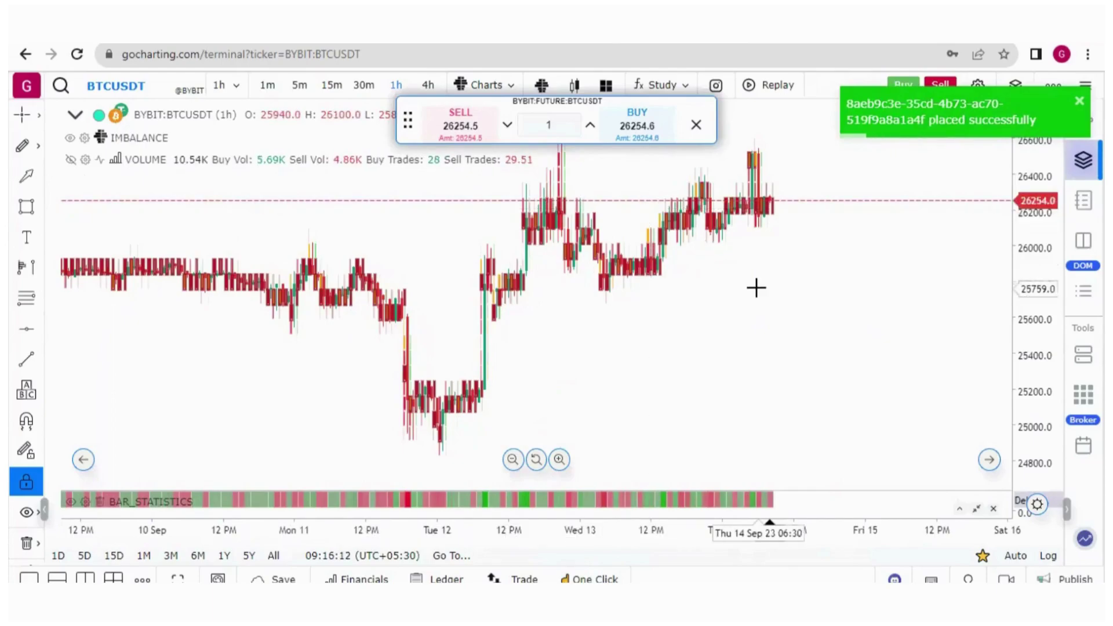
click(697, 131)
Step: Open the BYBIT buy order form for BTCUSDT and review its limit, market, stop and stop-limit order types
drag(840, 293, 775, 308)
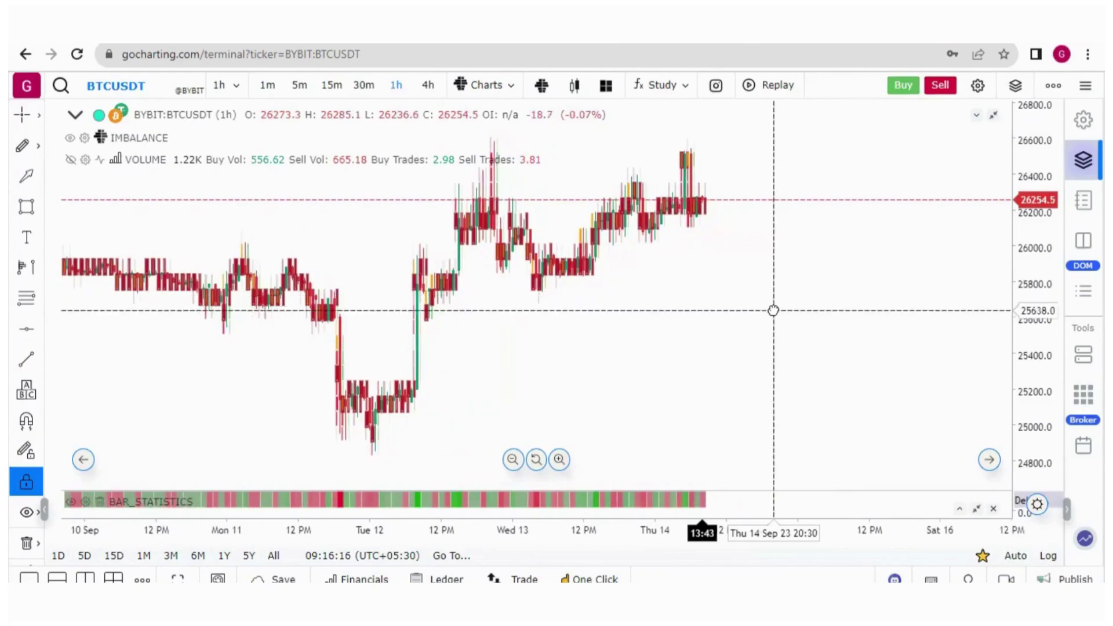
click(903, 86)
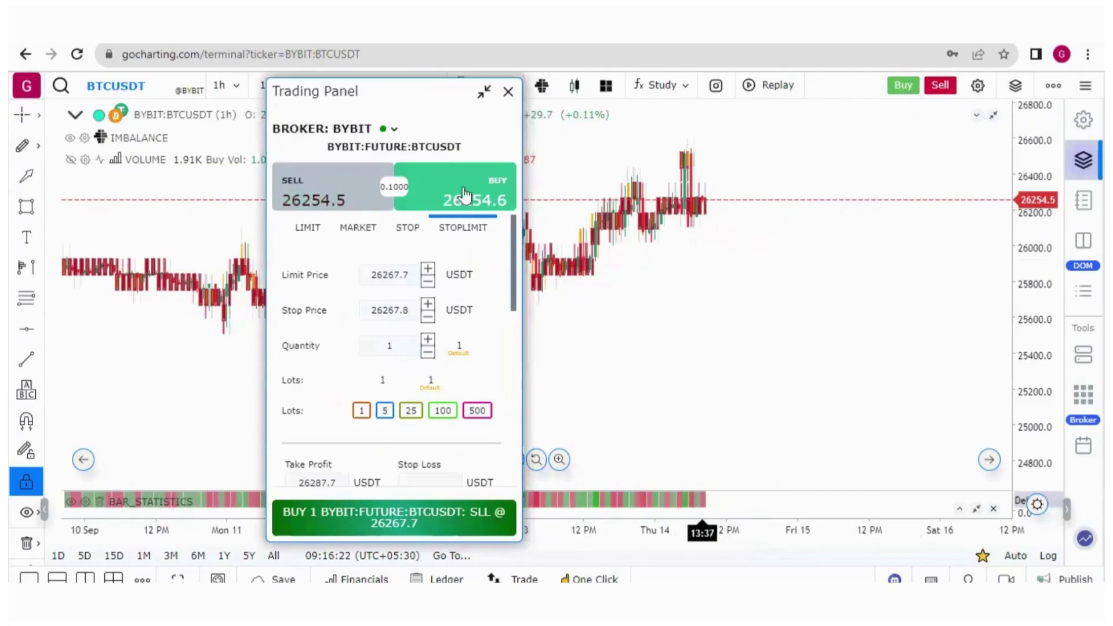
click(308, 232)
click(356, 232)
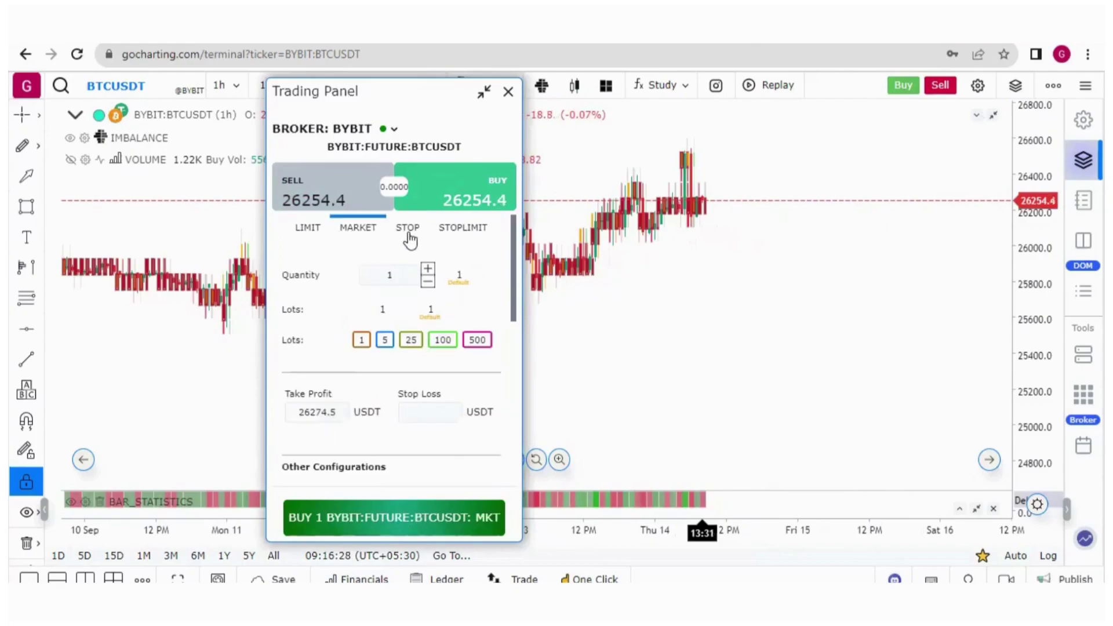
click(409, 229)
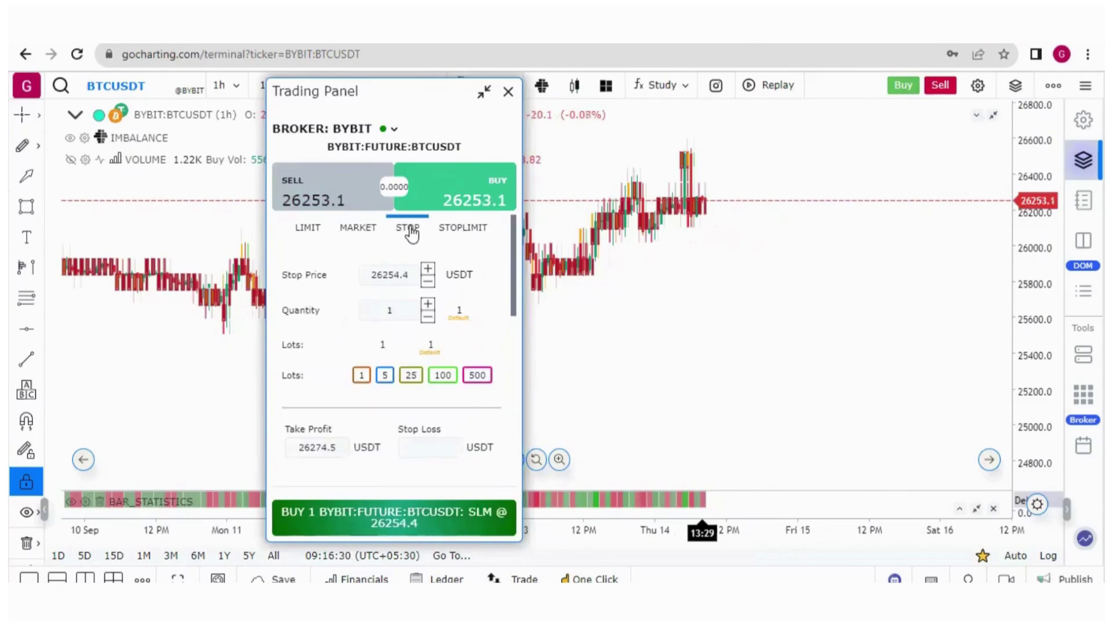
click(462, 231)
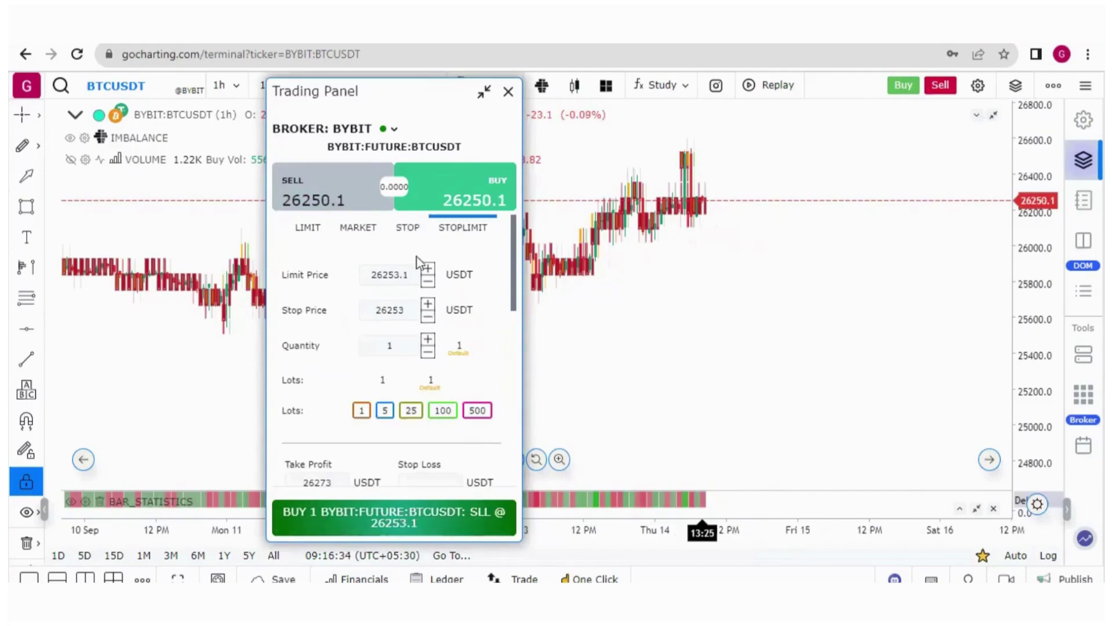
Step: Compare the stop price and limit price fields of the stop, stop-limit and limit buy orders
click(408, 232)
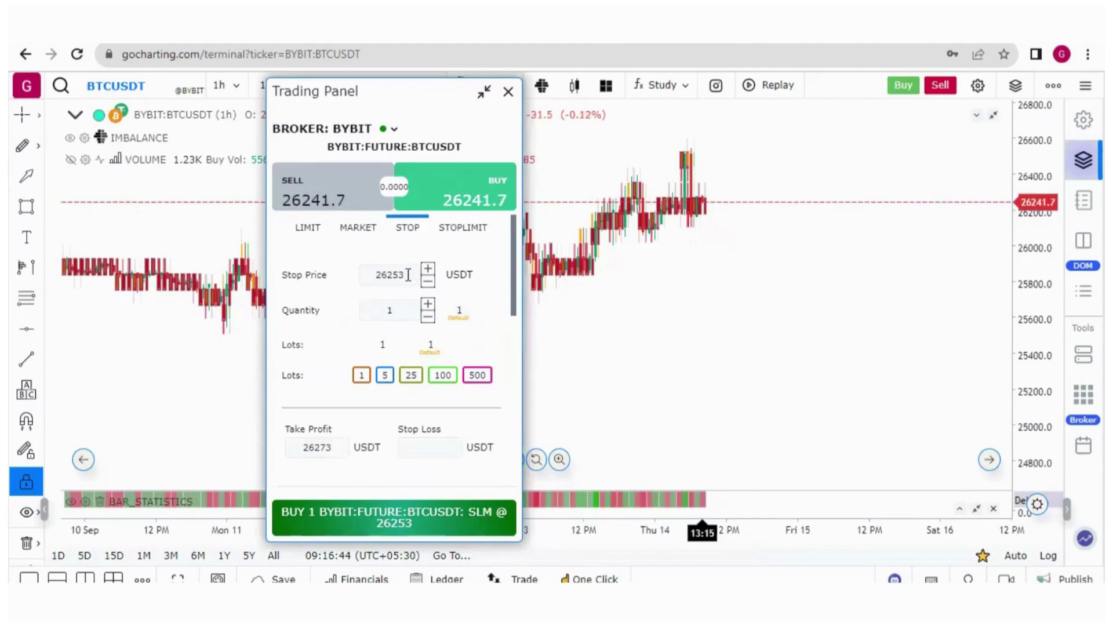
click(457, 231)
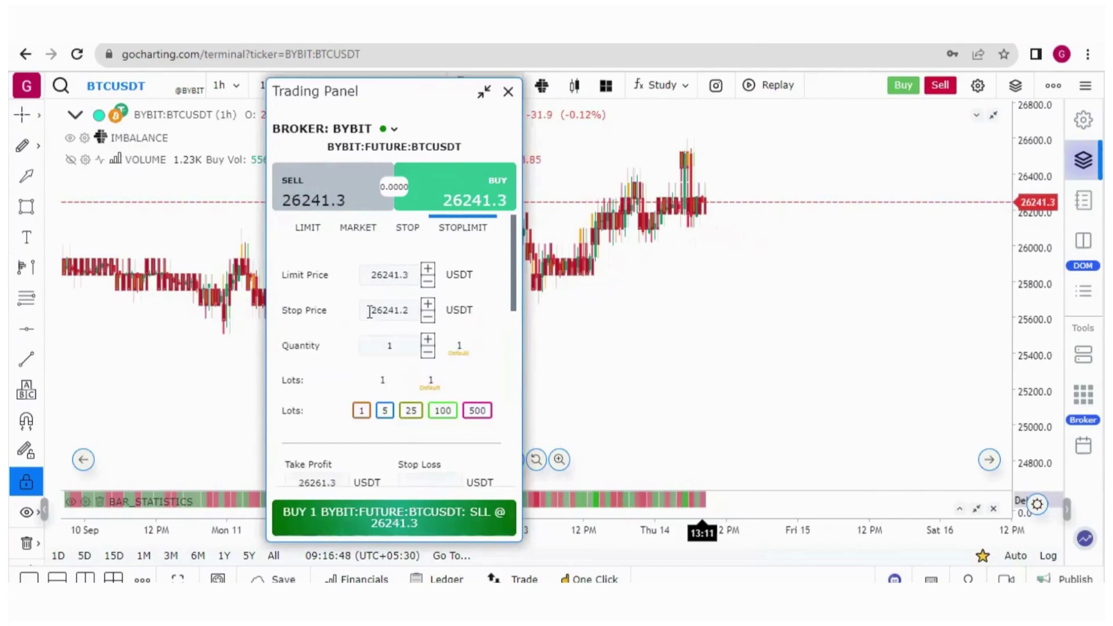
drag(369, 310, 407, 310)
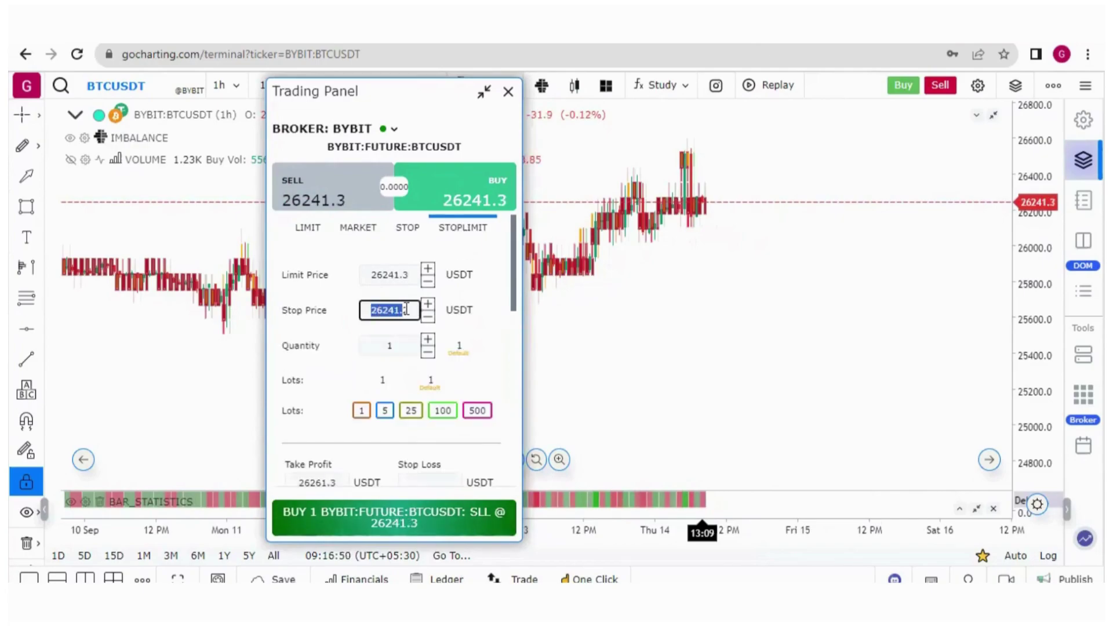
drag(366, 276, 402, 276)
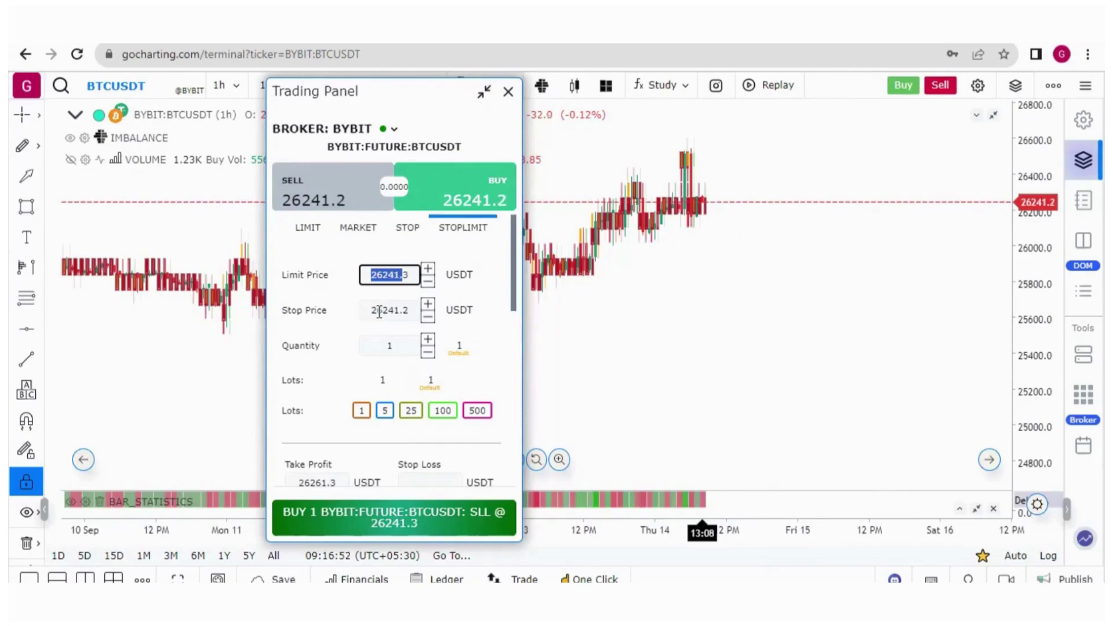
click(411, 275)
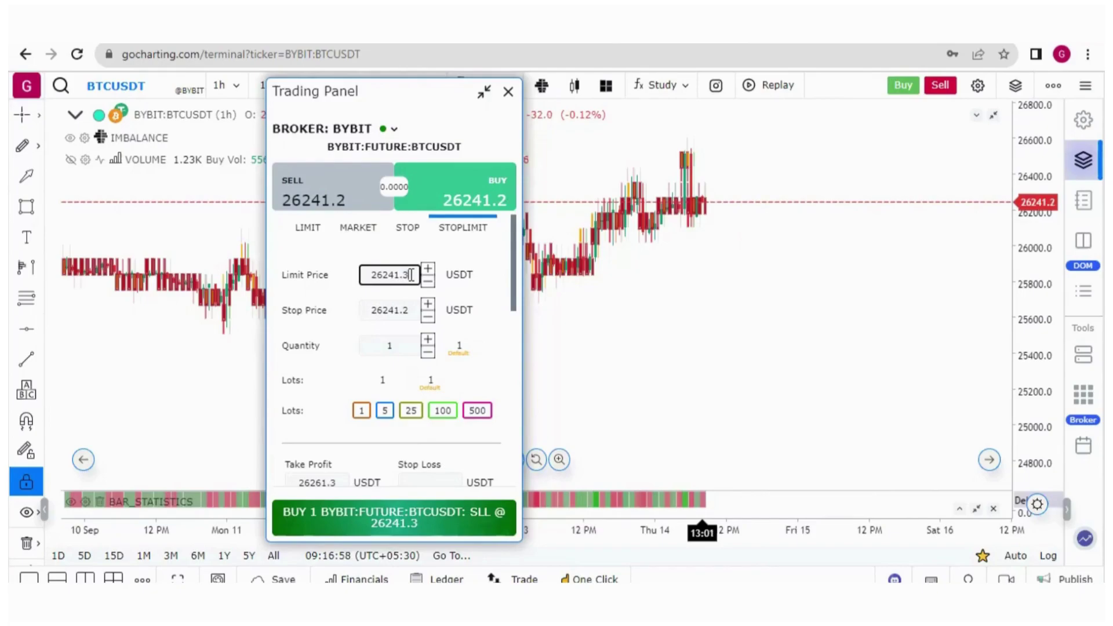
click(309, 229)
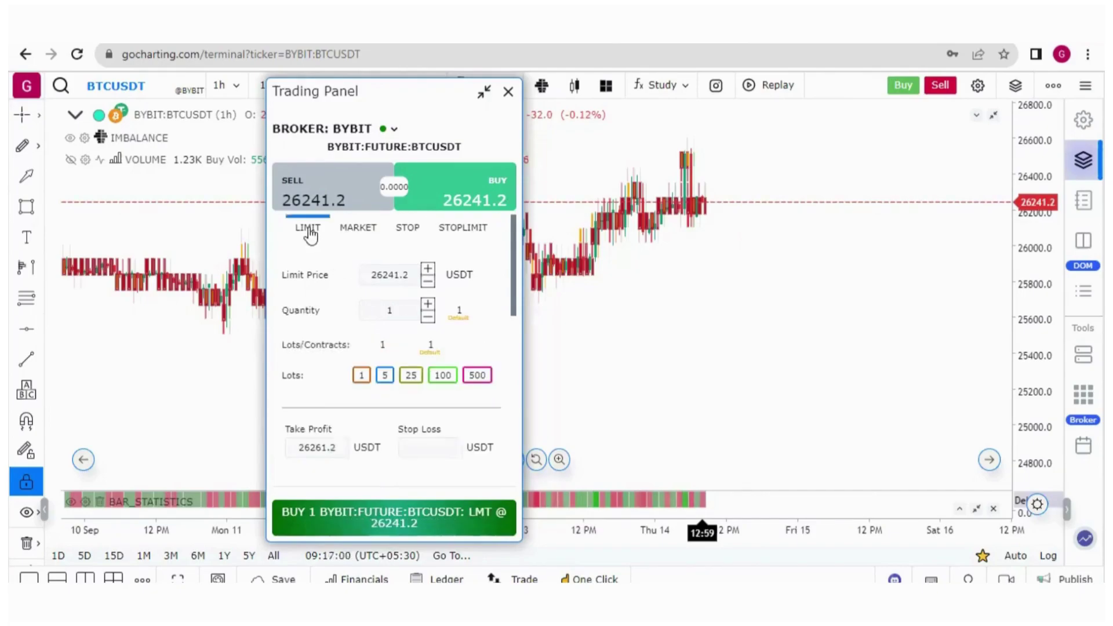
Step: Switch the order form to the sell side and review its market, stop, stop-limit and limit order types
click(339, 200)
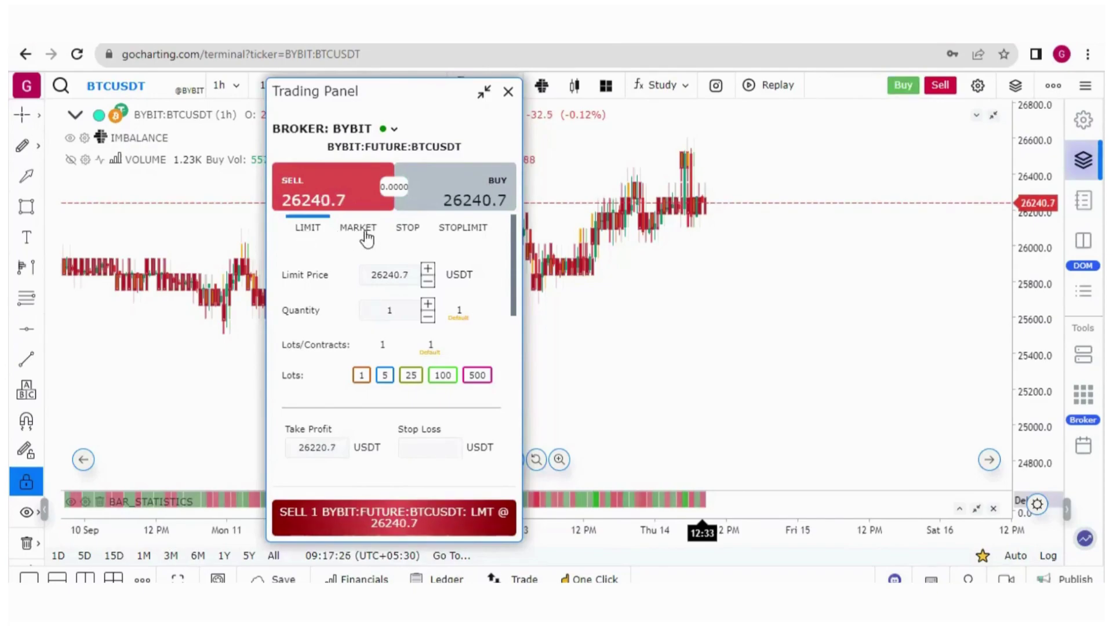
click(364, 229)
click(408, 230)
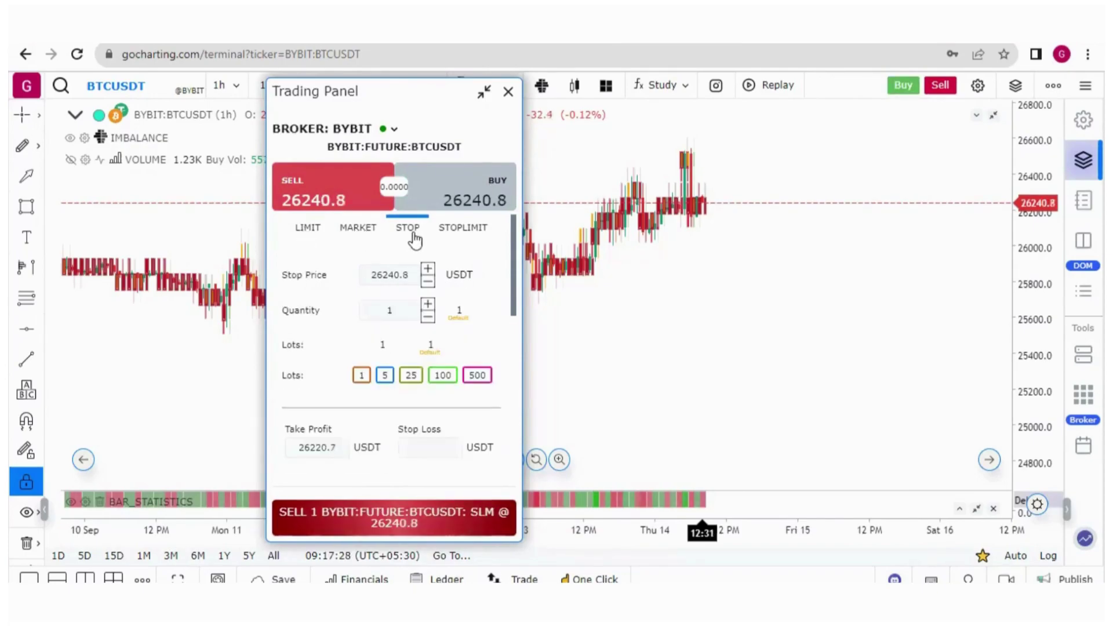
click(464, 232)
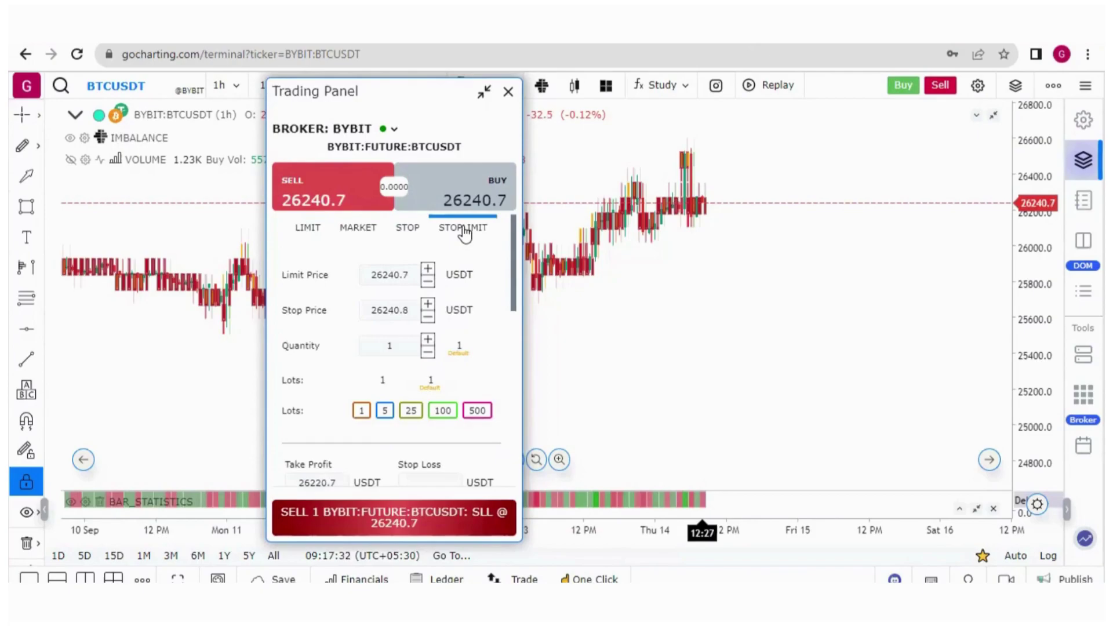
click(307, 232)
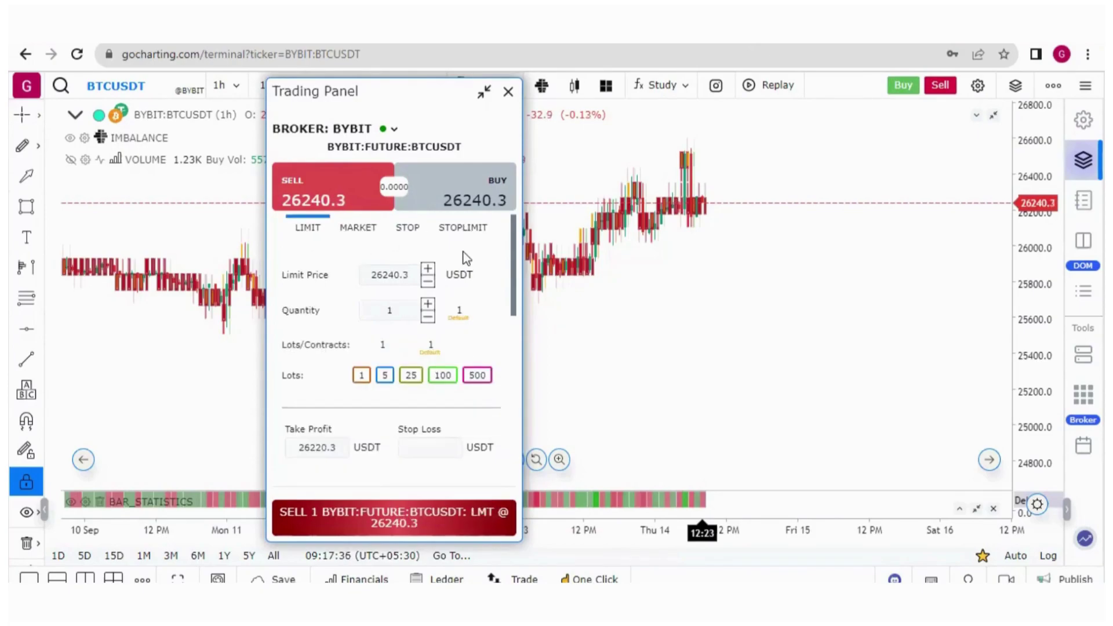
Step: Inspect the take profit, stop loss and other configuration fields of the limit and market sell orders, and leave the order form
click(428, 455)
click(512, 334)
drag(514, 339, 514, 313)
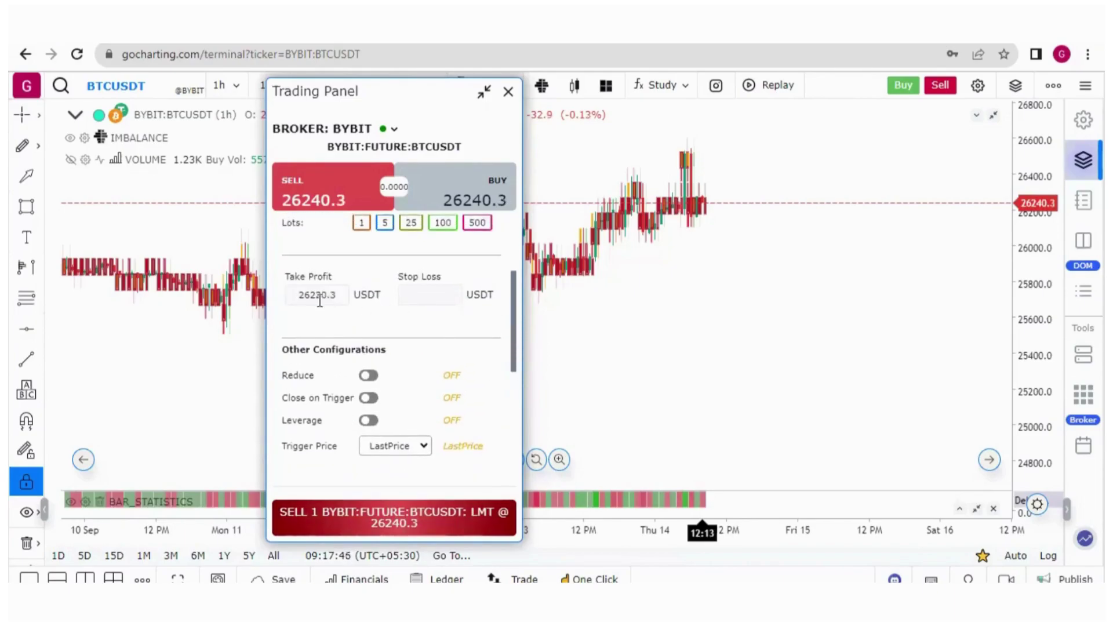
click(422, 296)
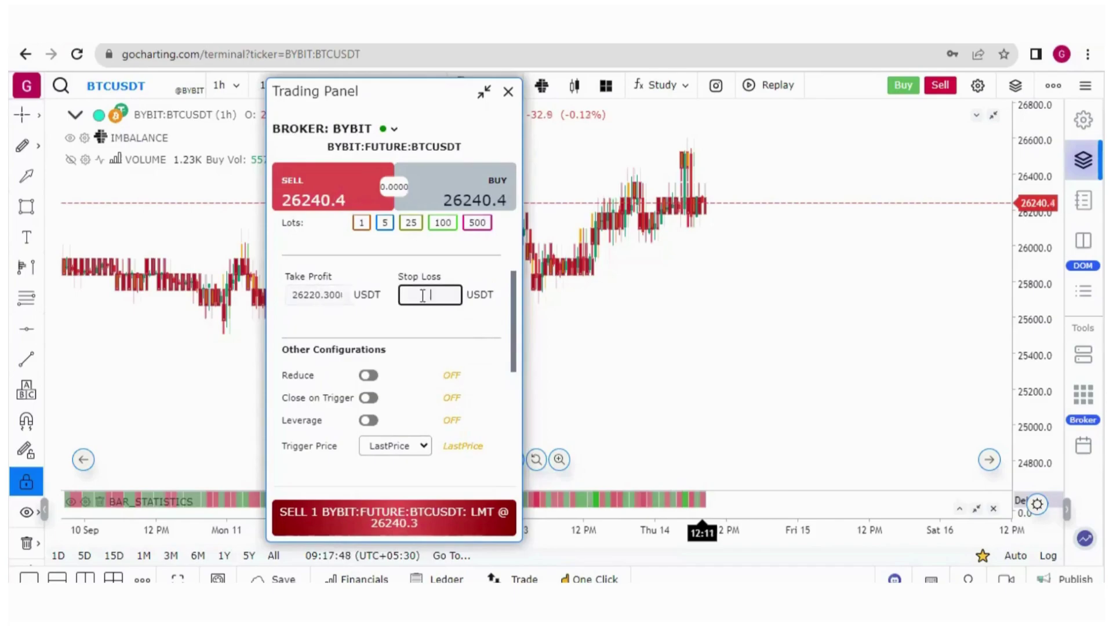
scroll(514, 365, up, 3)
click(356, 231)
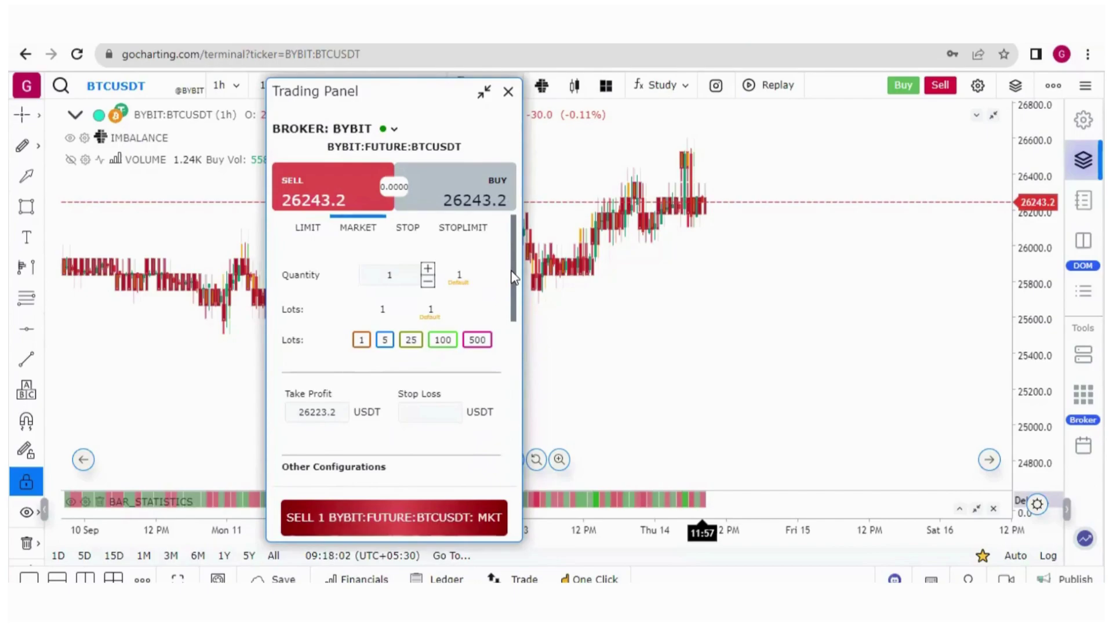
scroll(514, 279, down, 2)
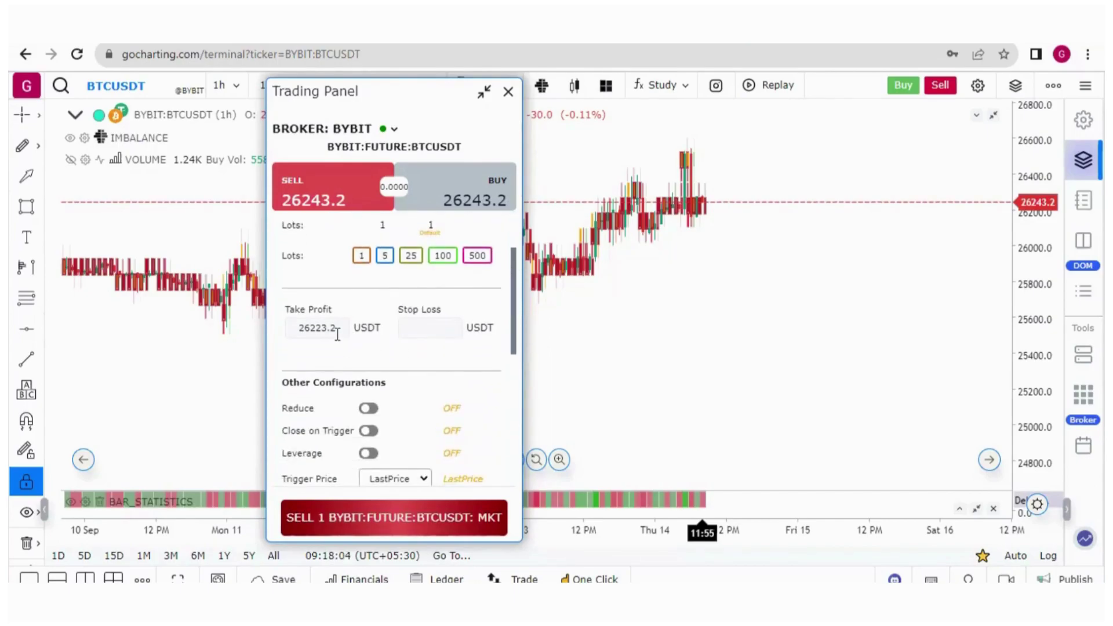
click(899, 92)
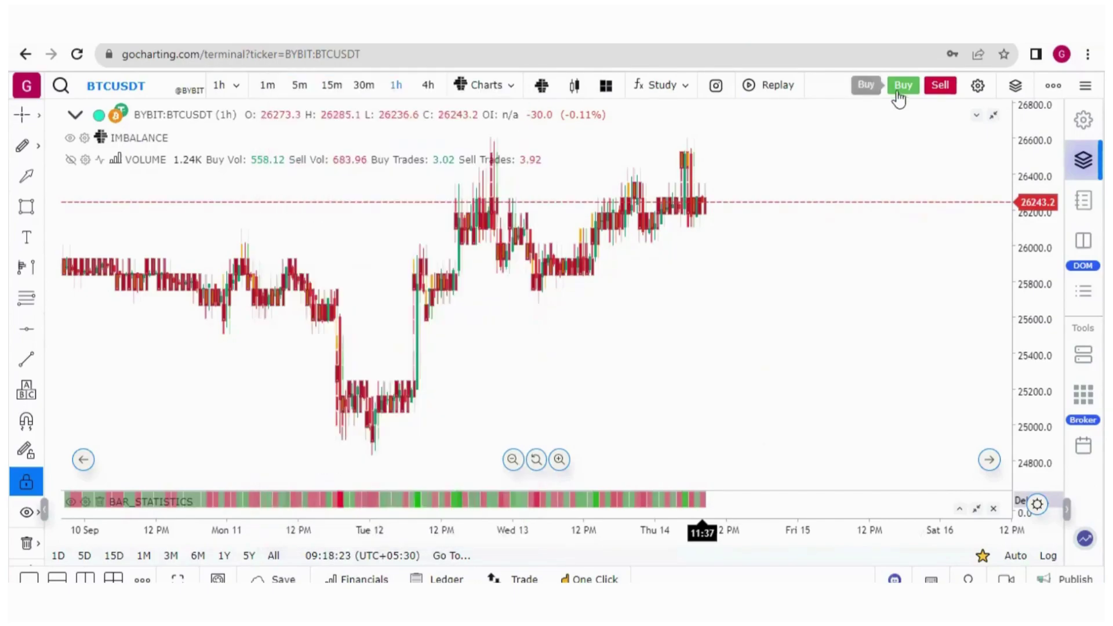
Step: Place a market buy order for 1 BTCUSDT with take profit 26600 and stop loss 25800, and leave the order form
click(899, 92)
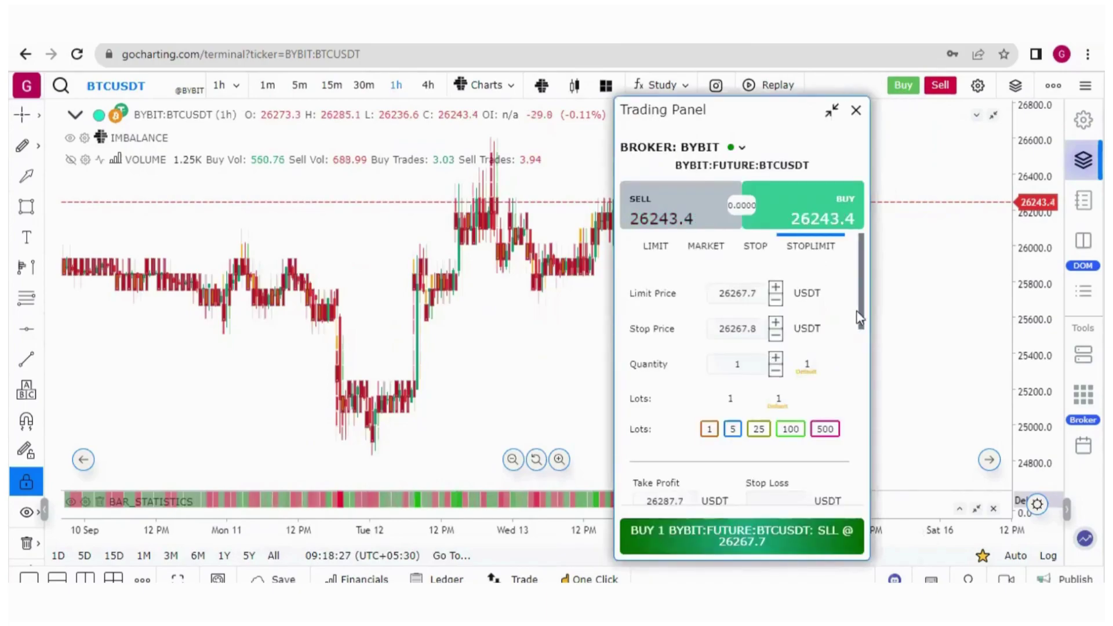
drag(859, 315, 857, 306)
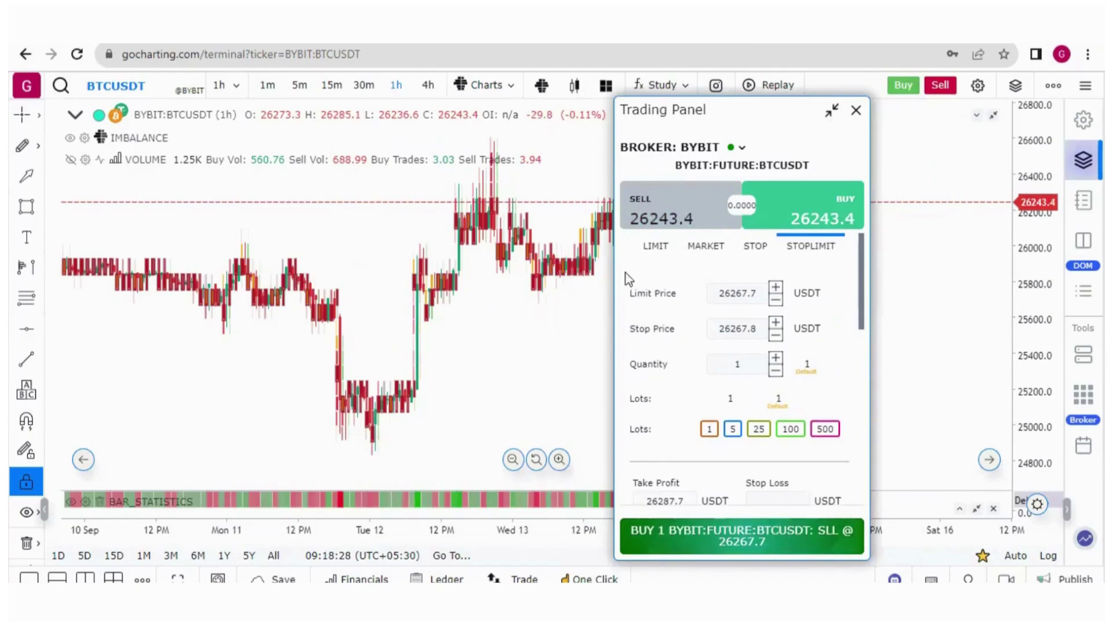
click(696, 250)
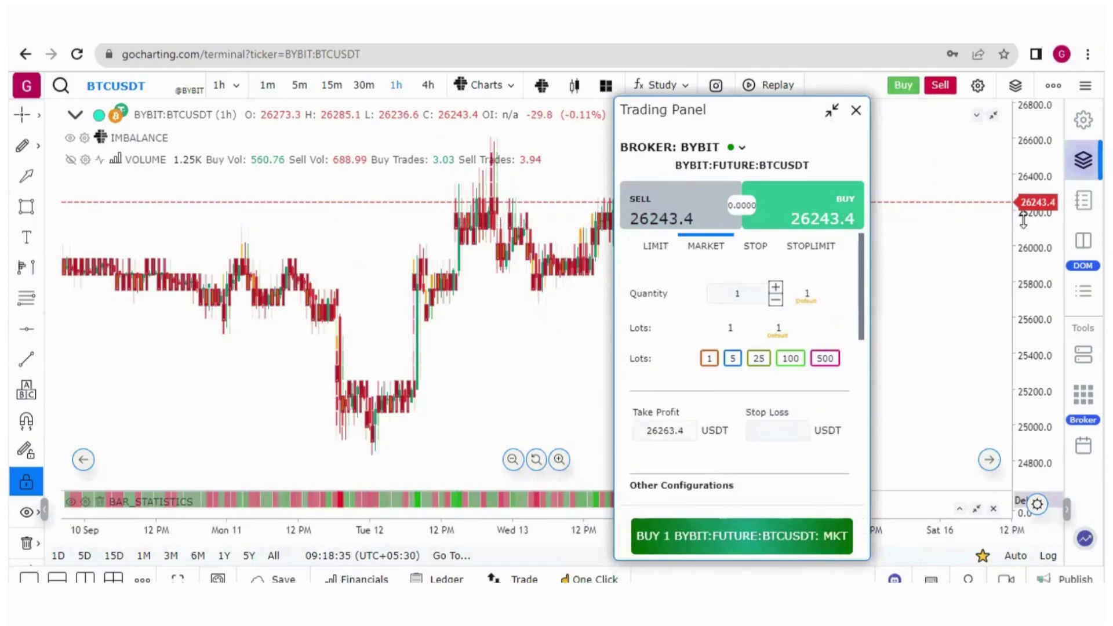
click(682, 432)
drag(665, 430, 657, 430)
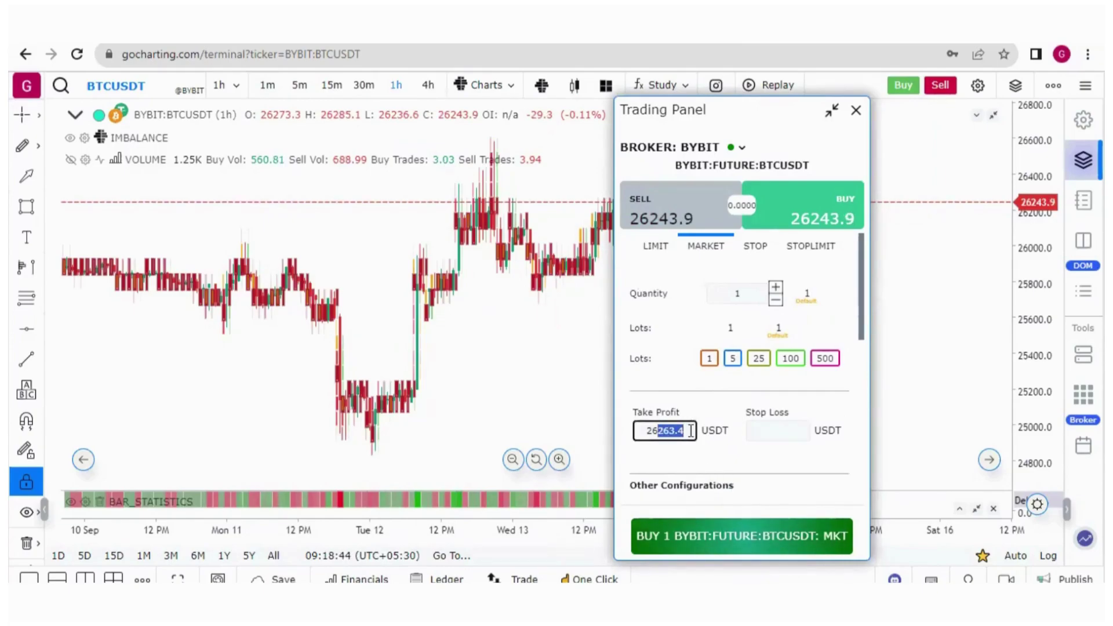
text(600)
click(773, 434)
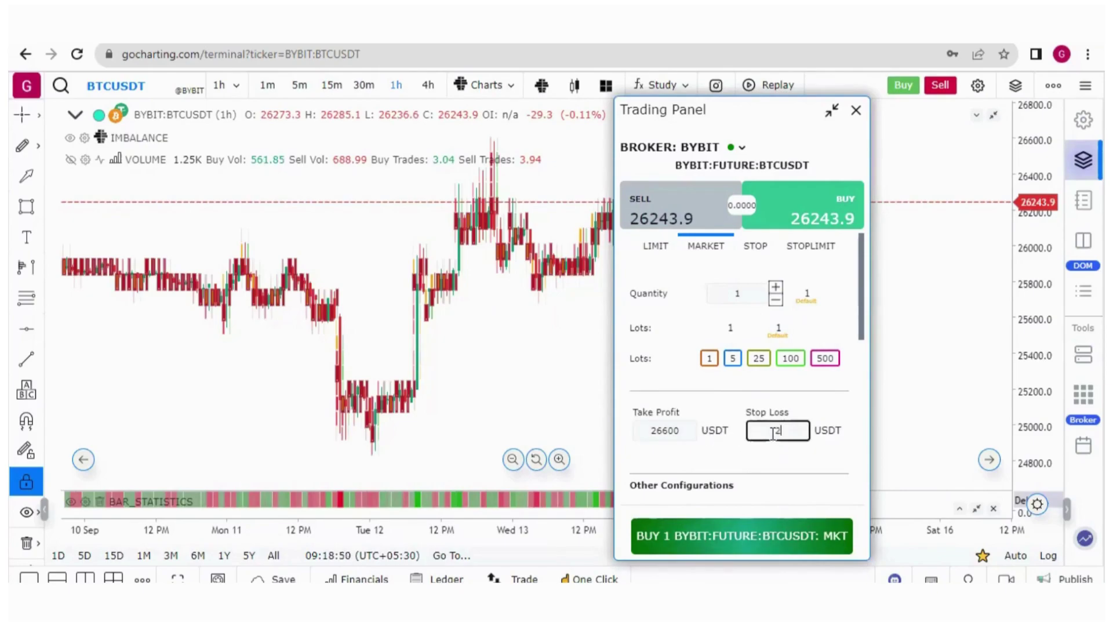
click(752, 548)
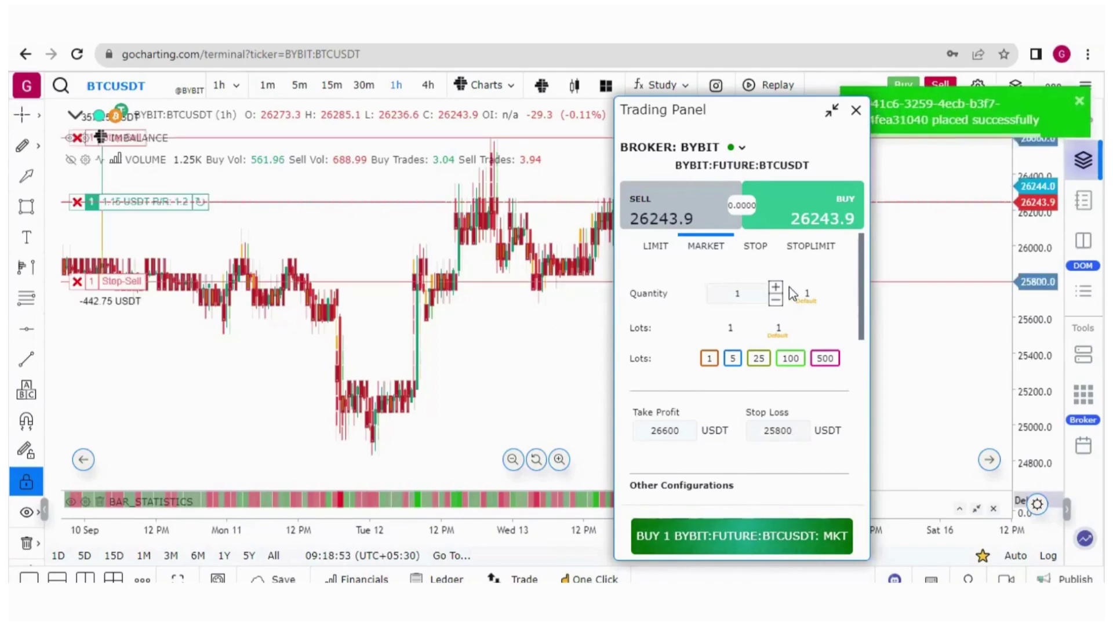
click(855, 110)
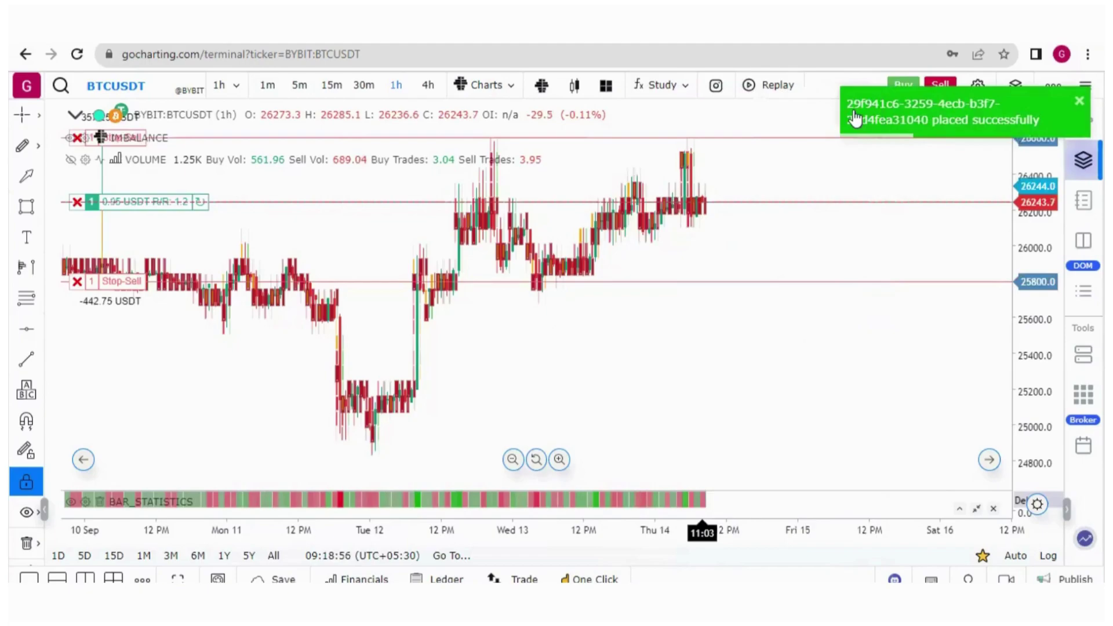
Step: Collapse the chart's study legend and close the open BTCUSDT position from its line on the chart
mouse_move(828, 352)
mouse_down()
mouse_move(801, 370)
mouse_move(814, 368)
mouse_up()
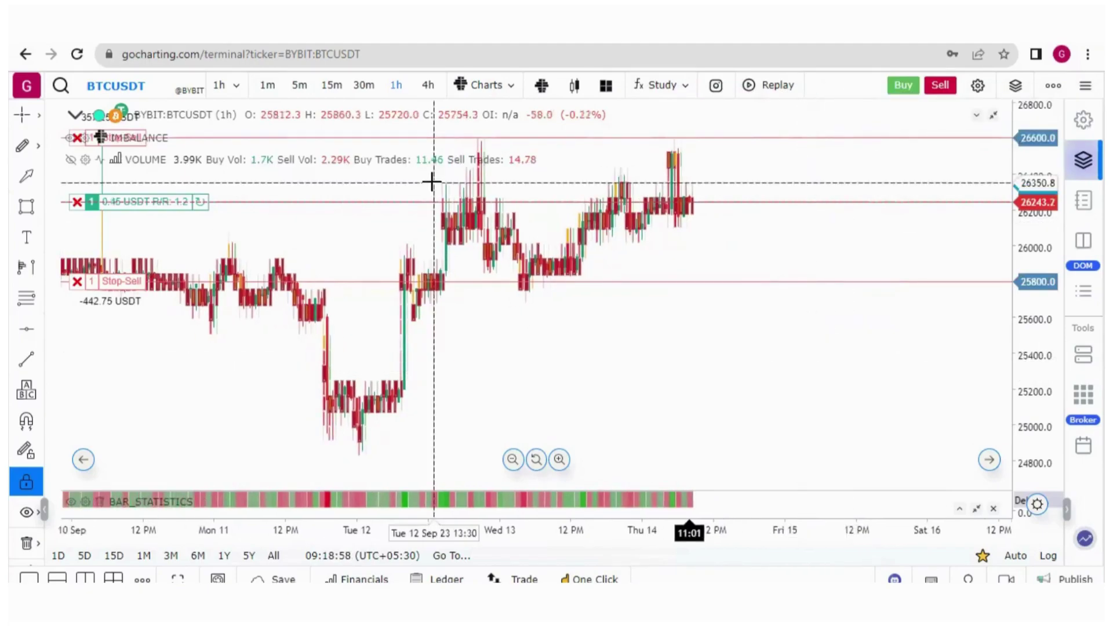
click(87, 115)
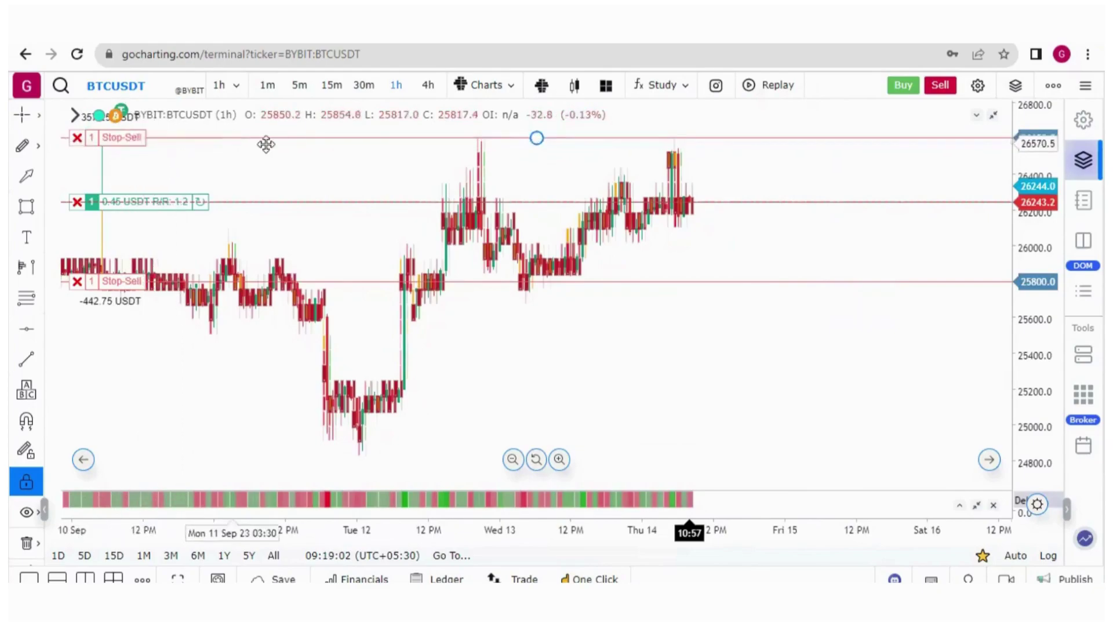
click(77, 204)
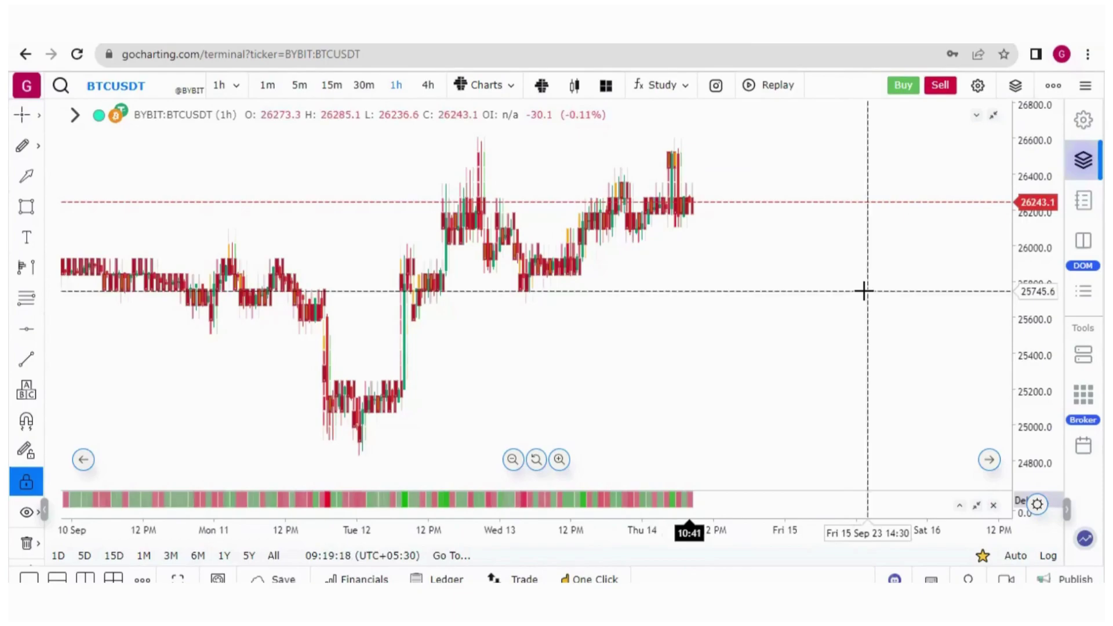
Step: Place a buy limit order at 25884.5 directly from the chart and cancel it from its order line
right_click(732, 266)
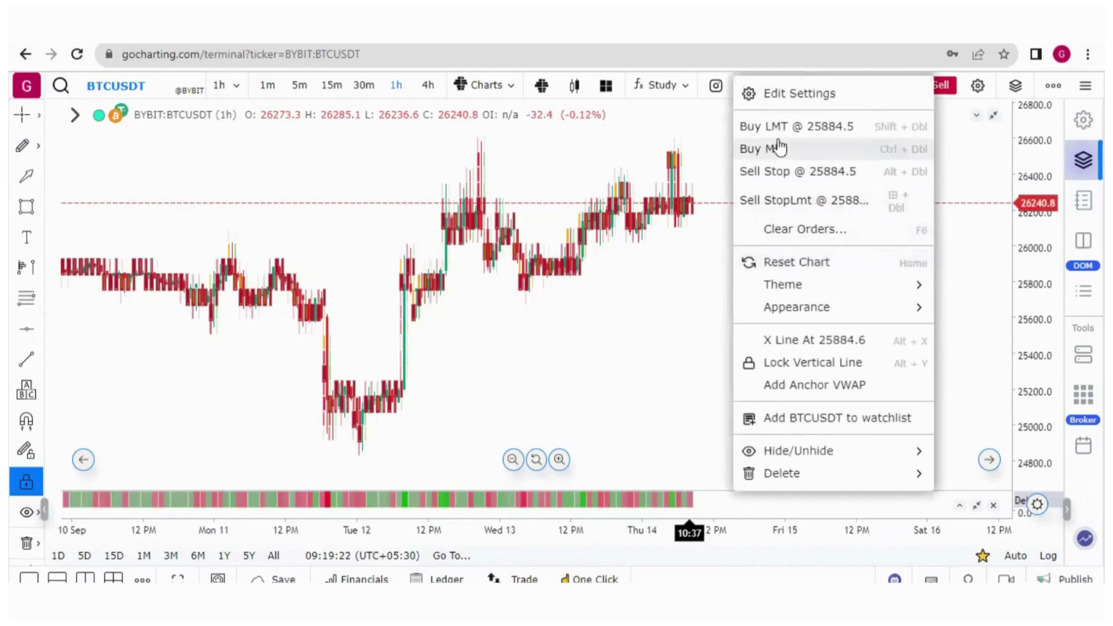
click(759, 133)
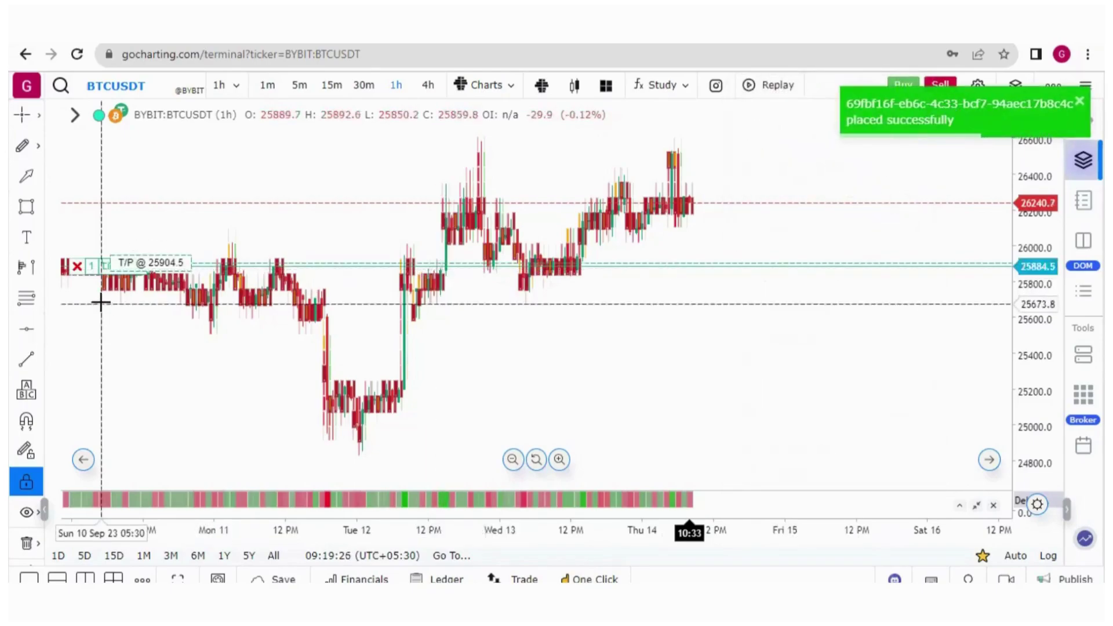
click(76, 268)
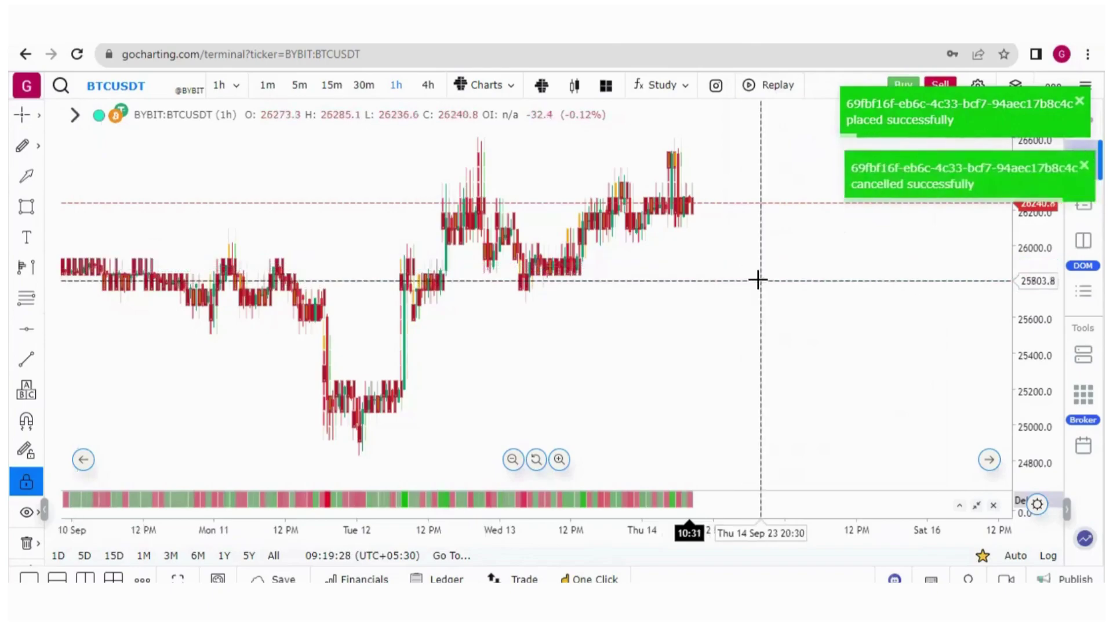
Step: Compare the order types the chart offers at prices below and above the current BTCUSDT price, without placing an order
right_click(758, 284)
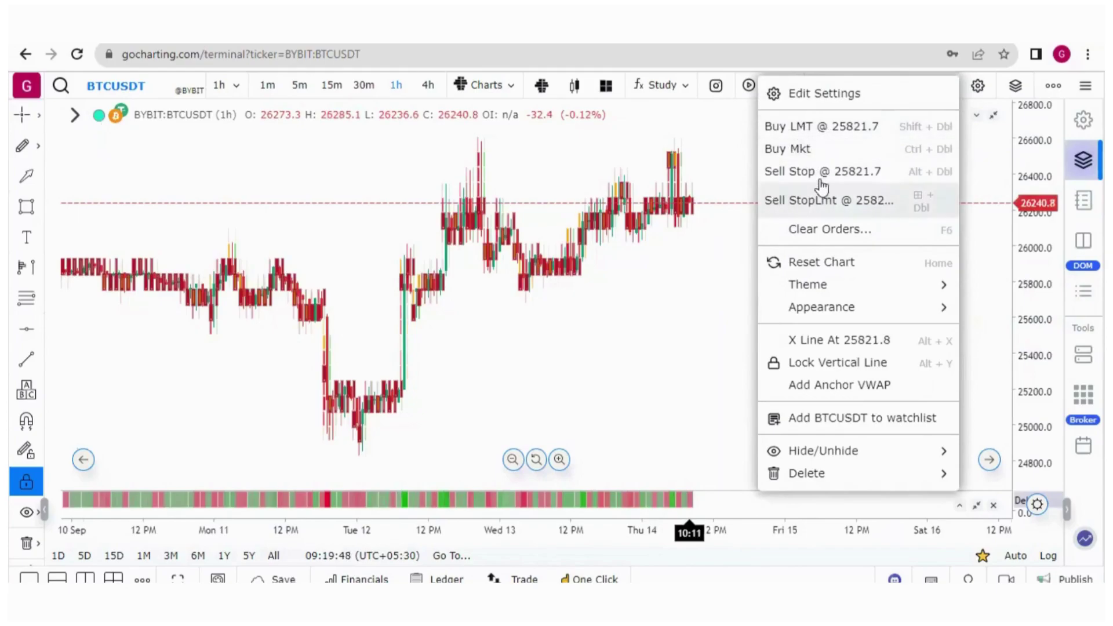
click(695, 327)
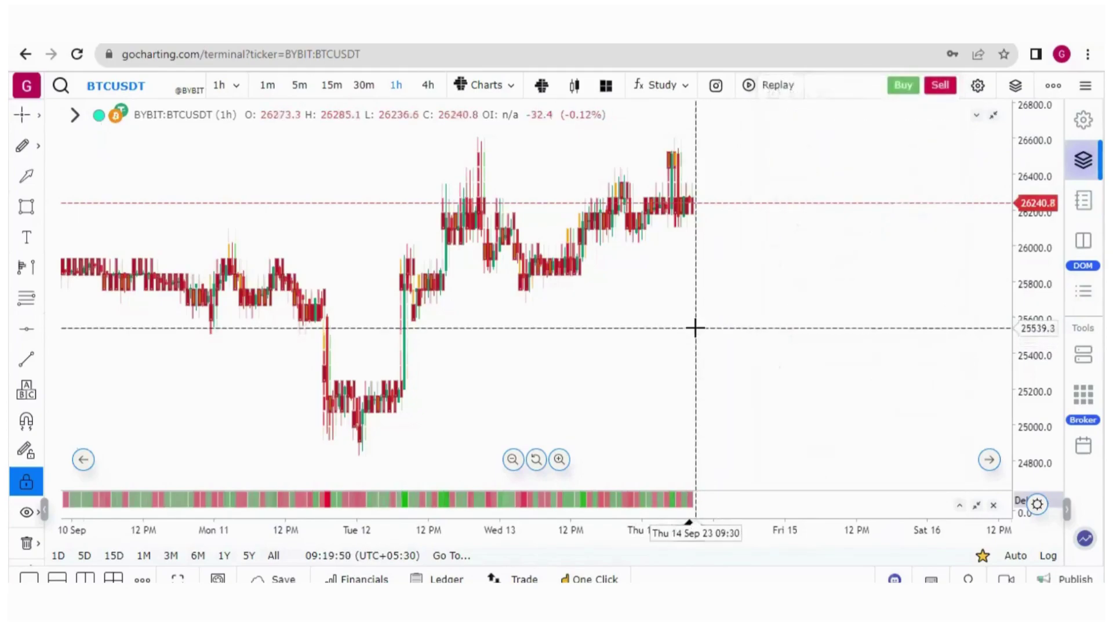
right_click(726, 132)
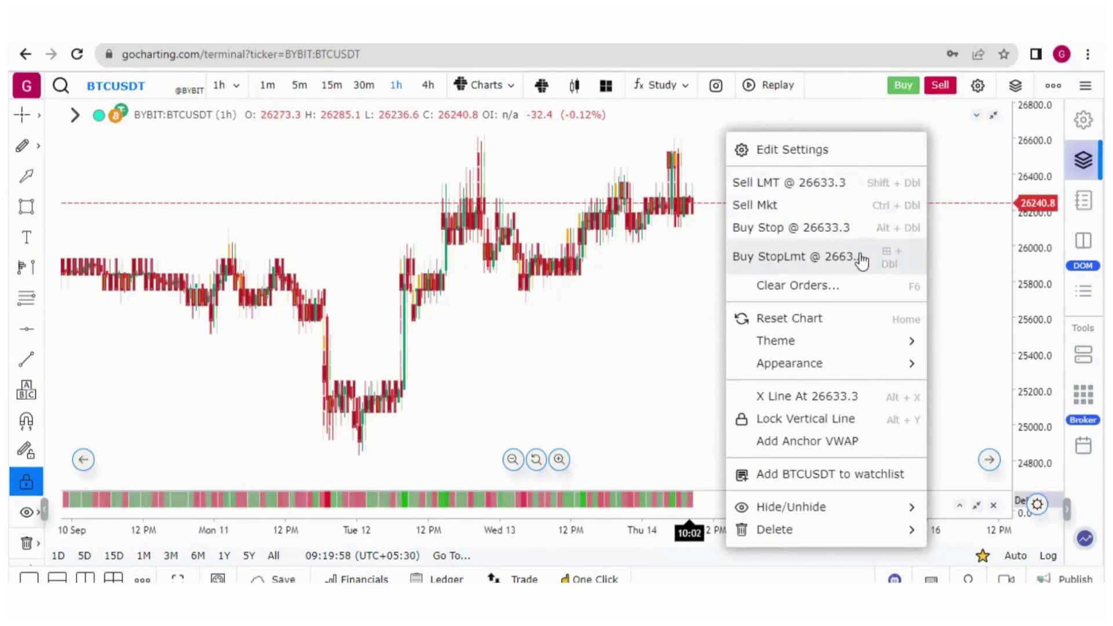
click(705, 298)
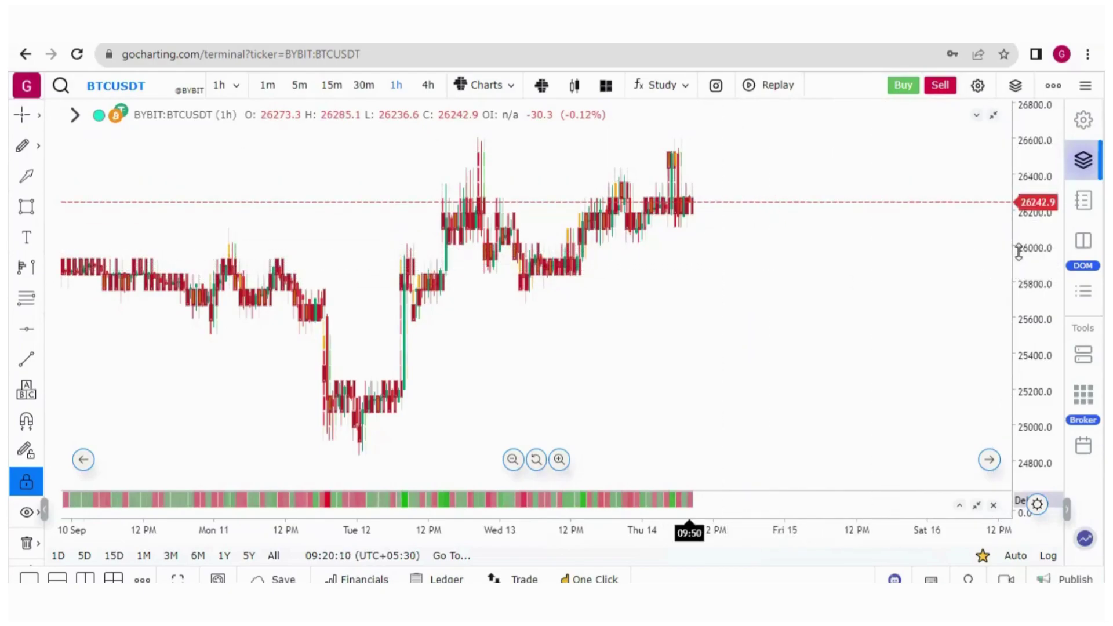
right_click(761, 245)
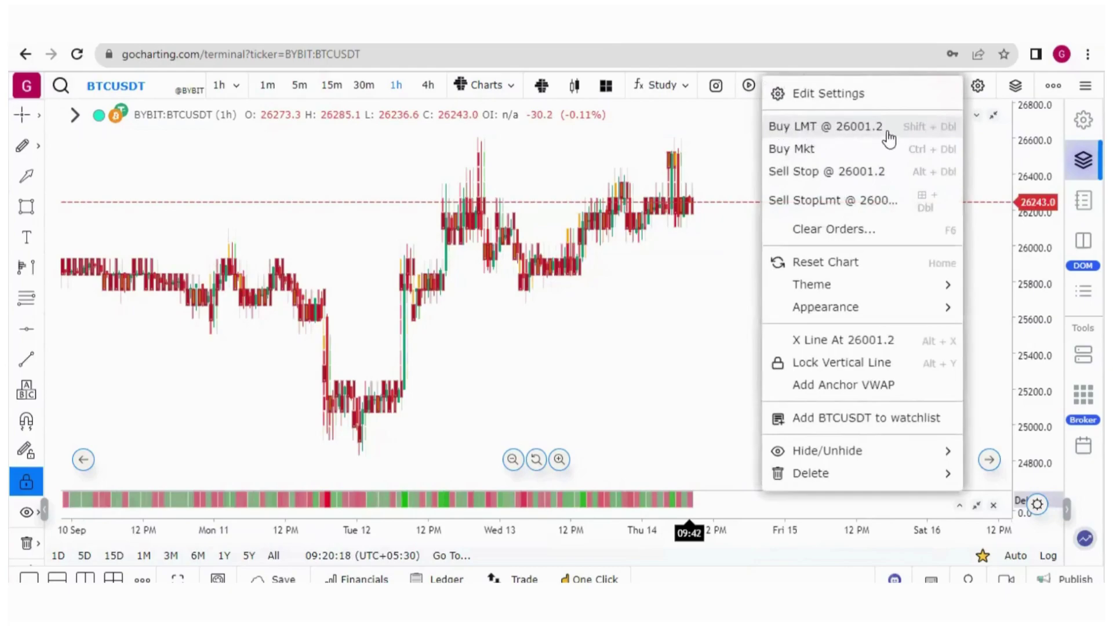
click(720, 289)
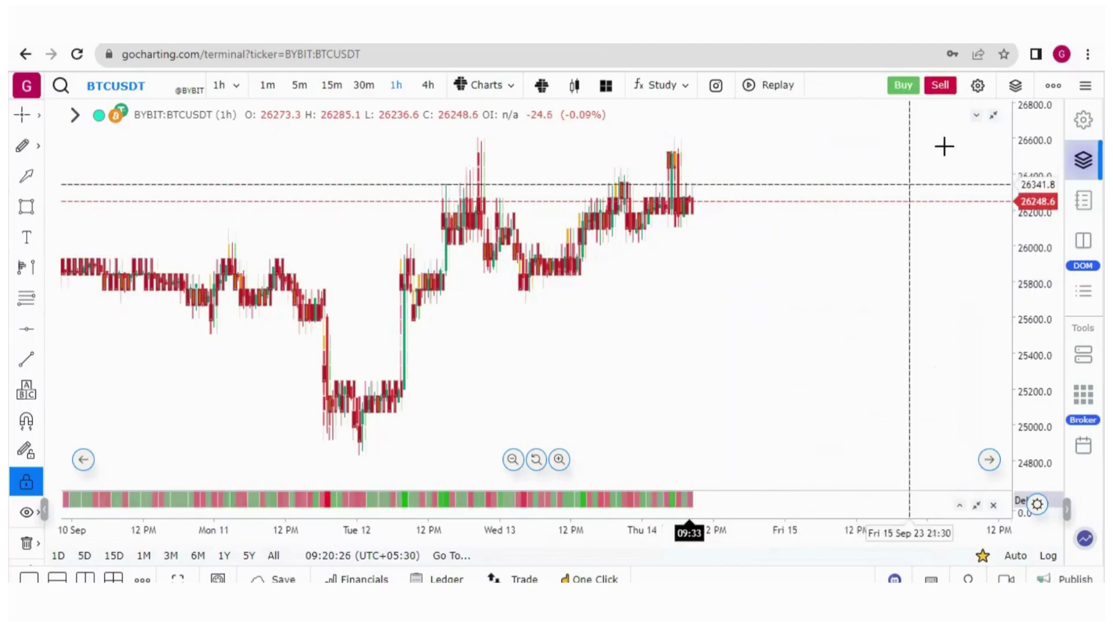
Step: Turn off Quick Trade Mode in the chart's trading settings and leave the settings
click(978, 87)
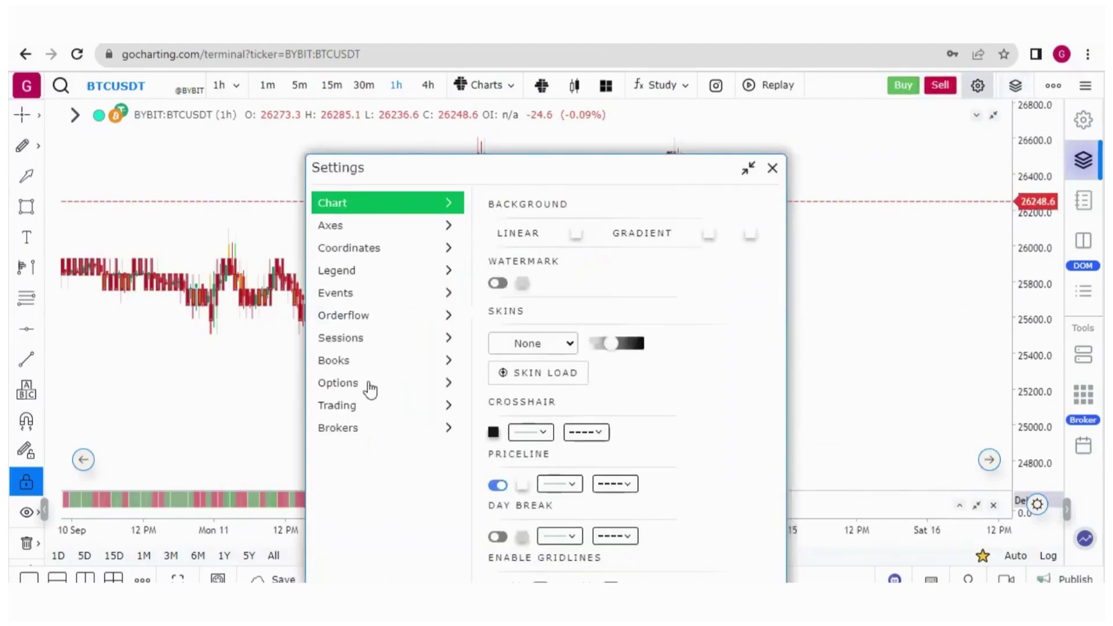
click(353, 408)
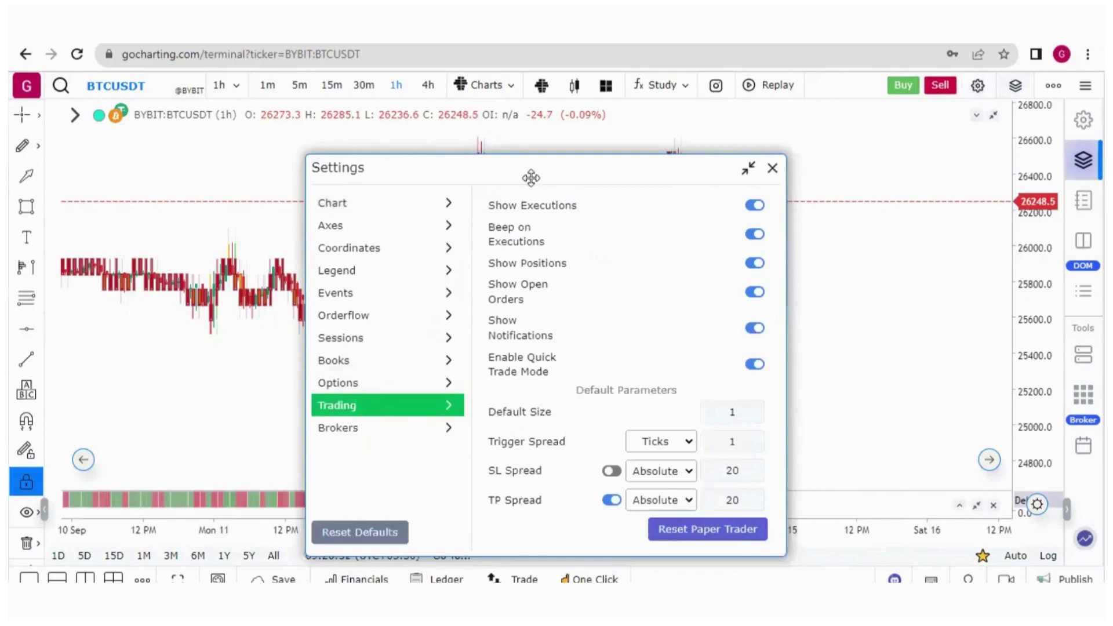
drag(531, 177, 336, 104)
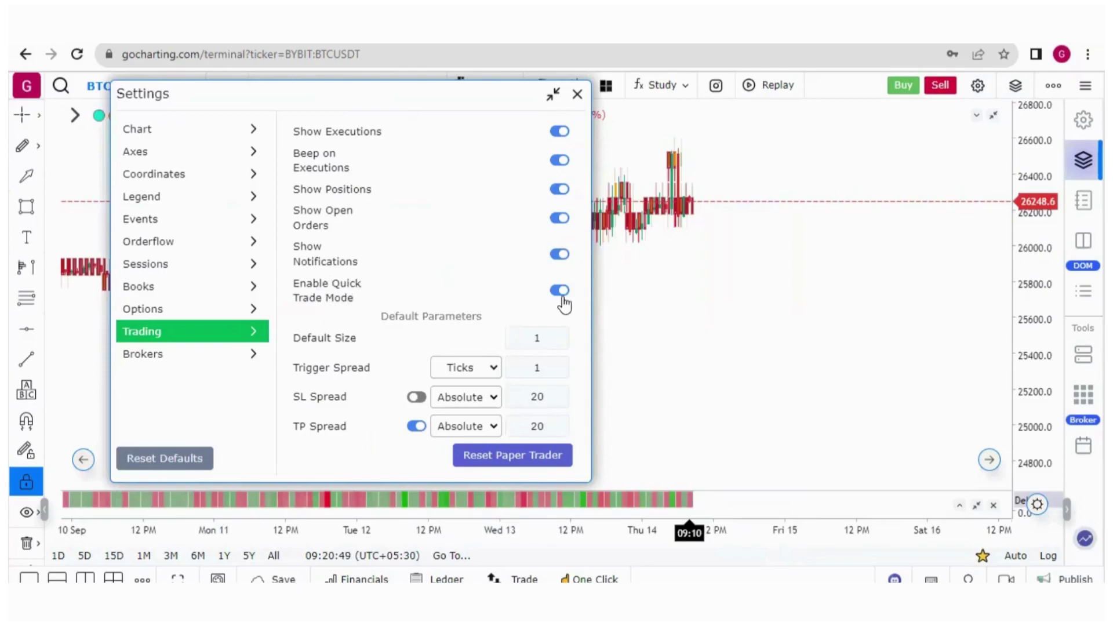
click(577, 95)
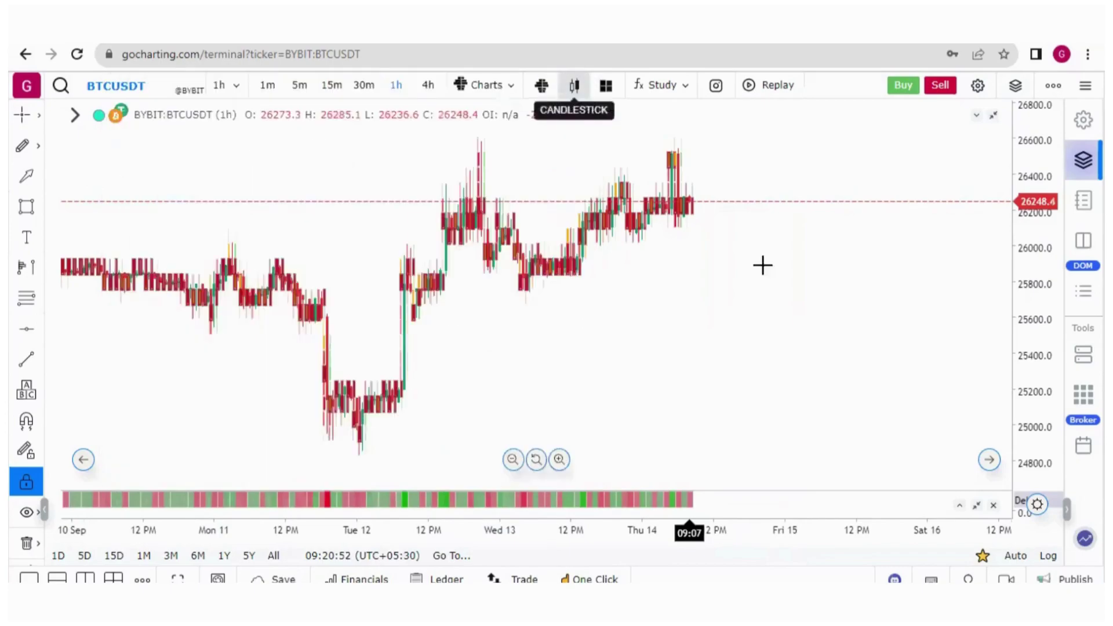
Step: Start a market buy order from the chart, review its order form, and leave the form without placing the order
right_click(735, 250)
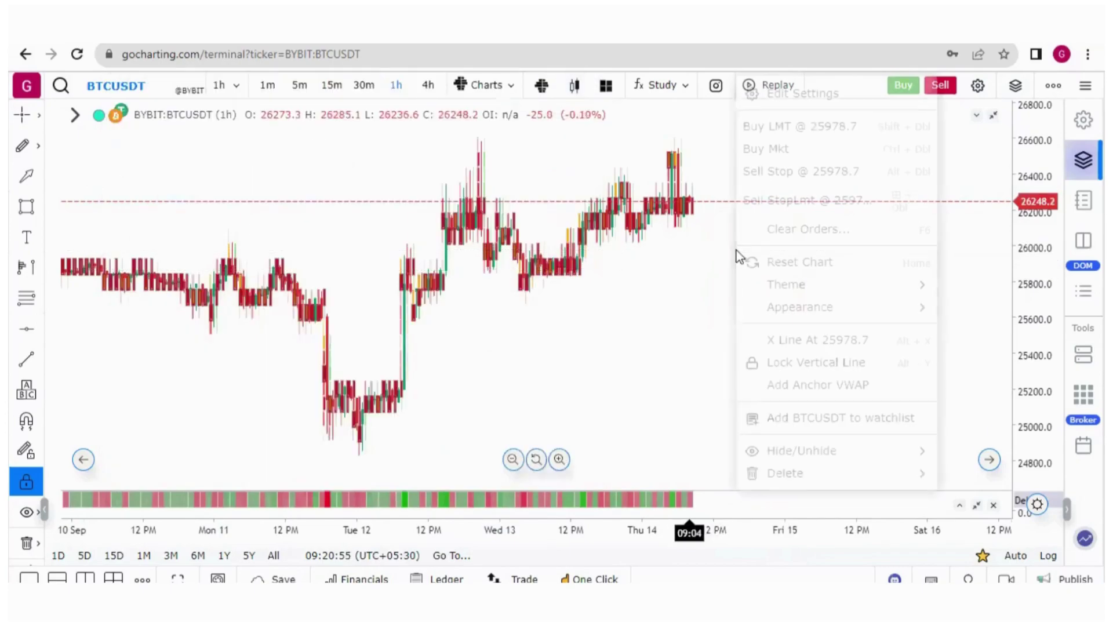
click(777, 152)
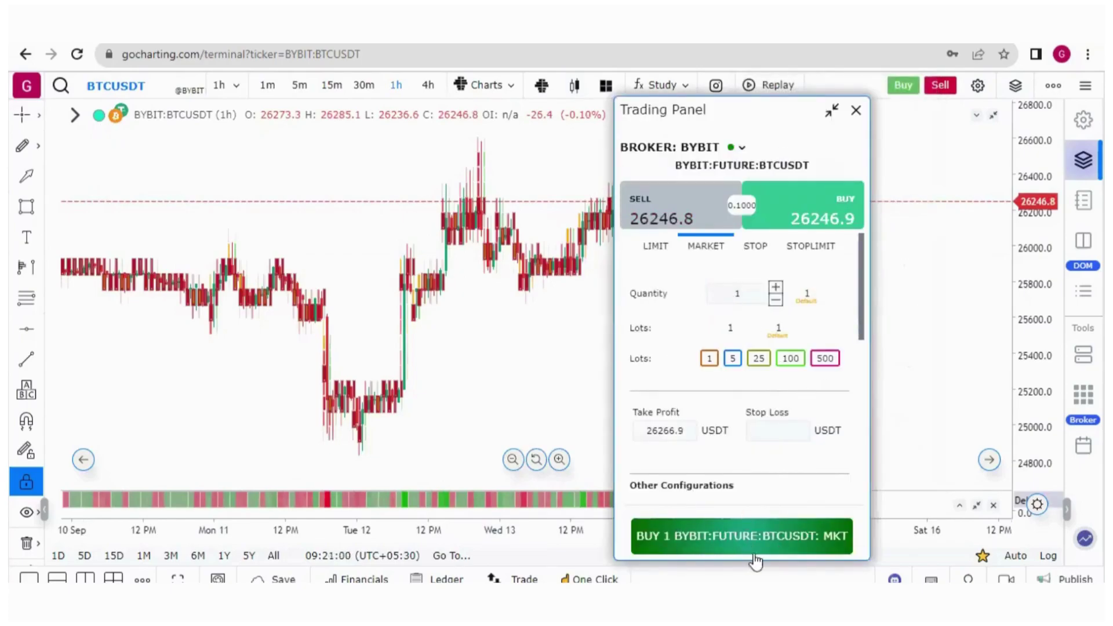
click(855, 111)
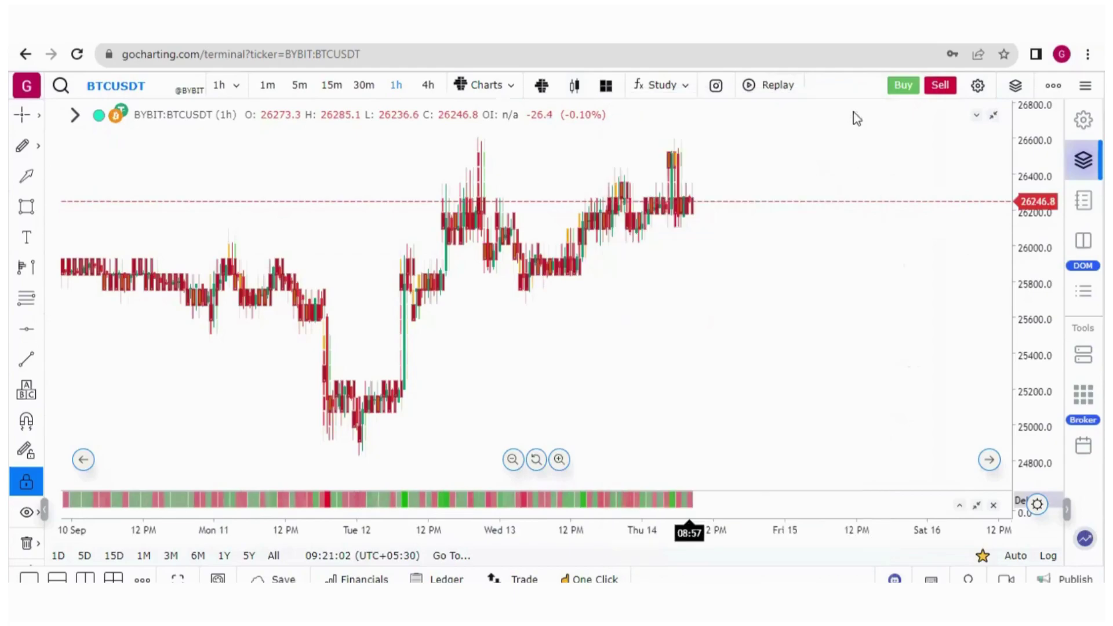
Step: Turn Quick Trade Mode back on in the trading settings
click(978, 85)
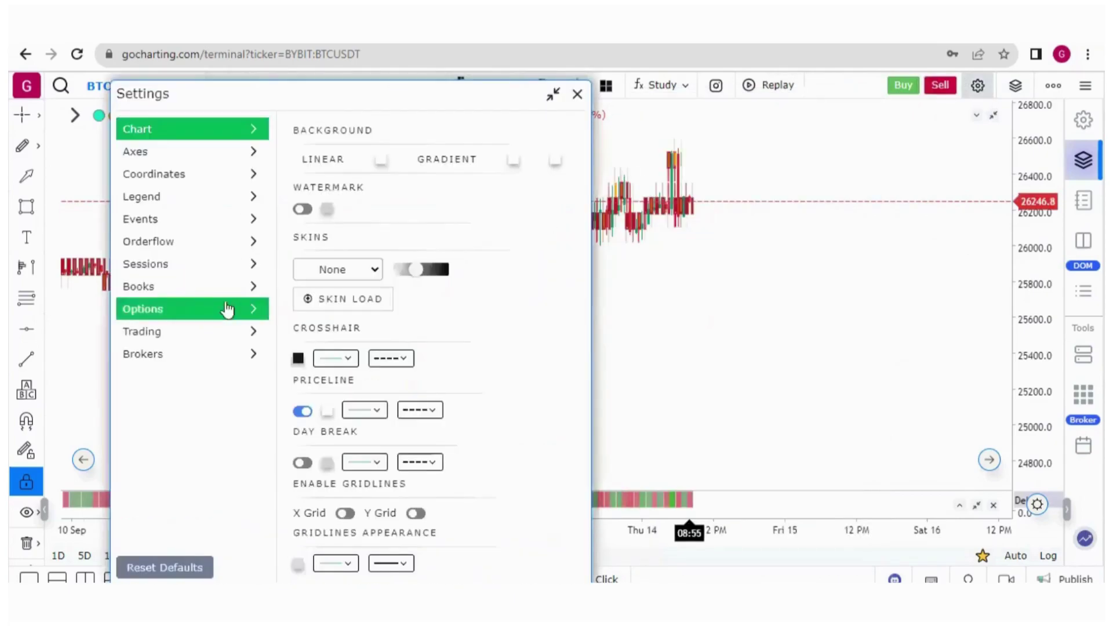
click(193, 329)
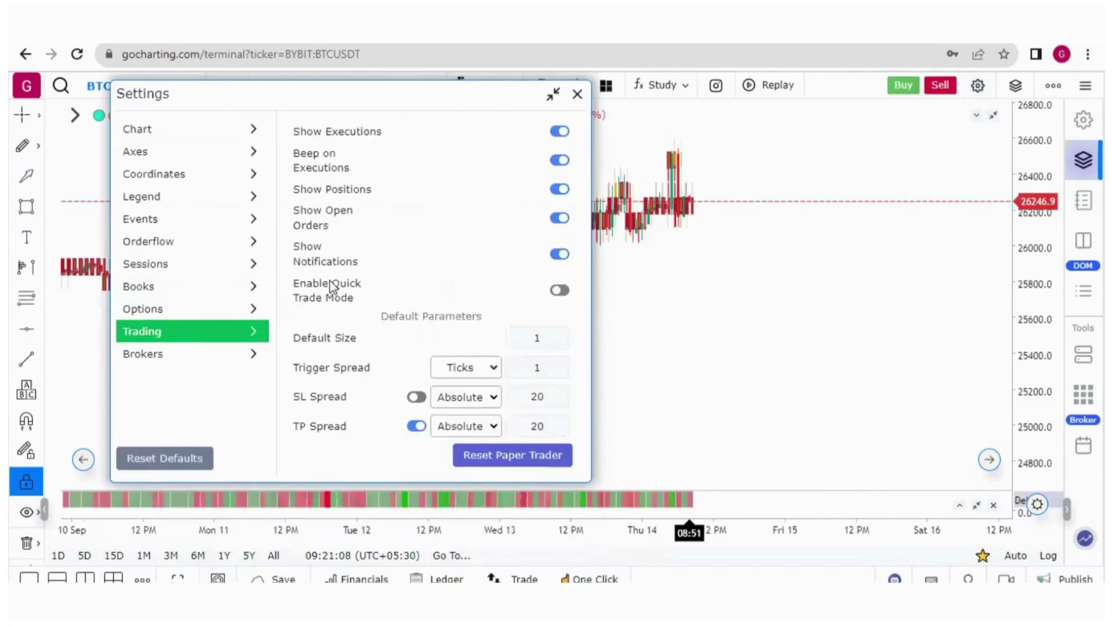
click(565, 293)
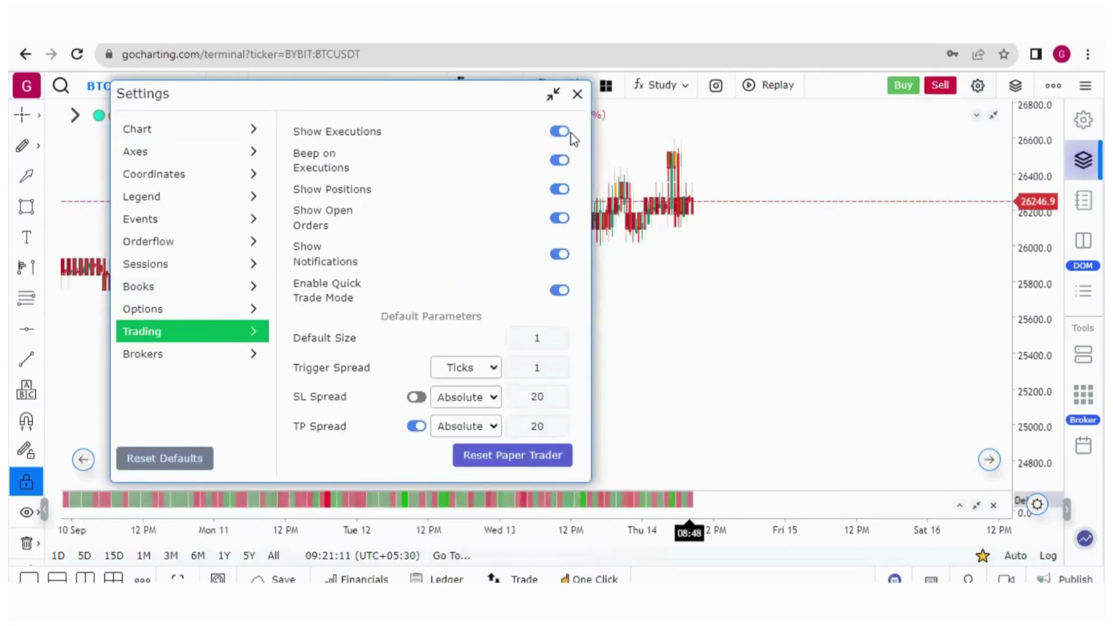
Step: Place a market buy order for BTCUSDT directly from the chart and close the resulting position from its chart line
right_click(790, 277)
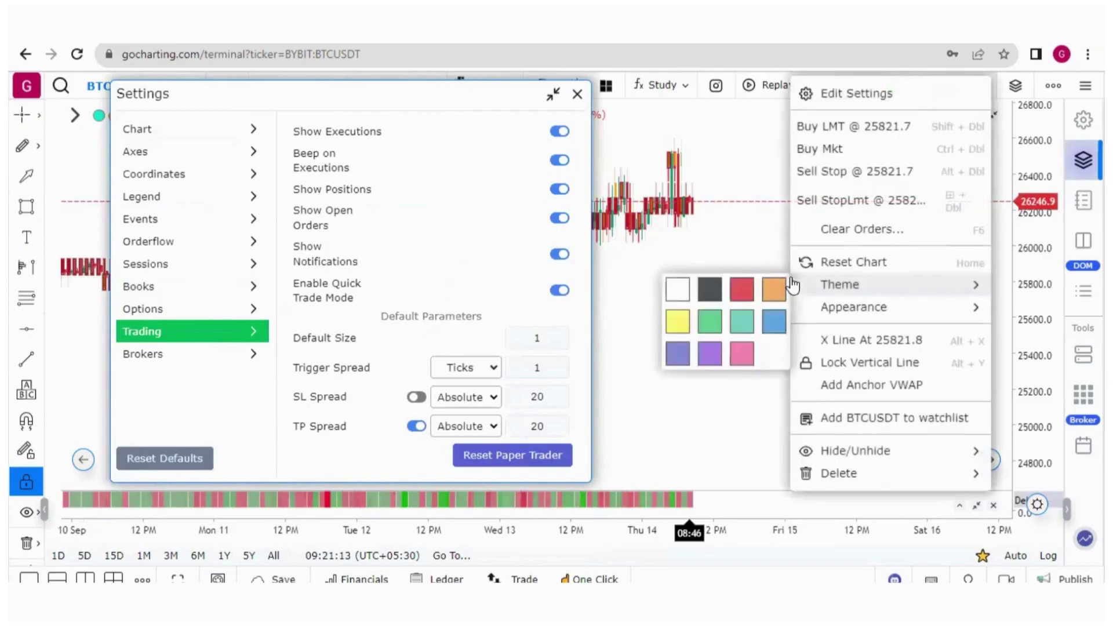
click(840, 149)
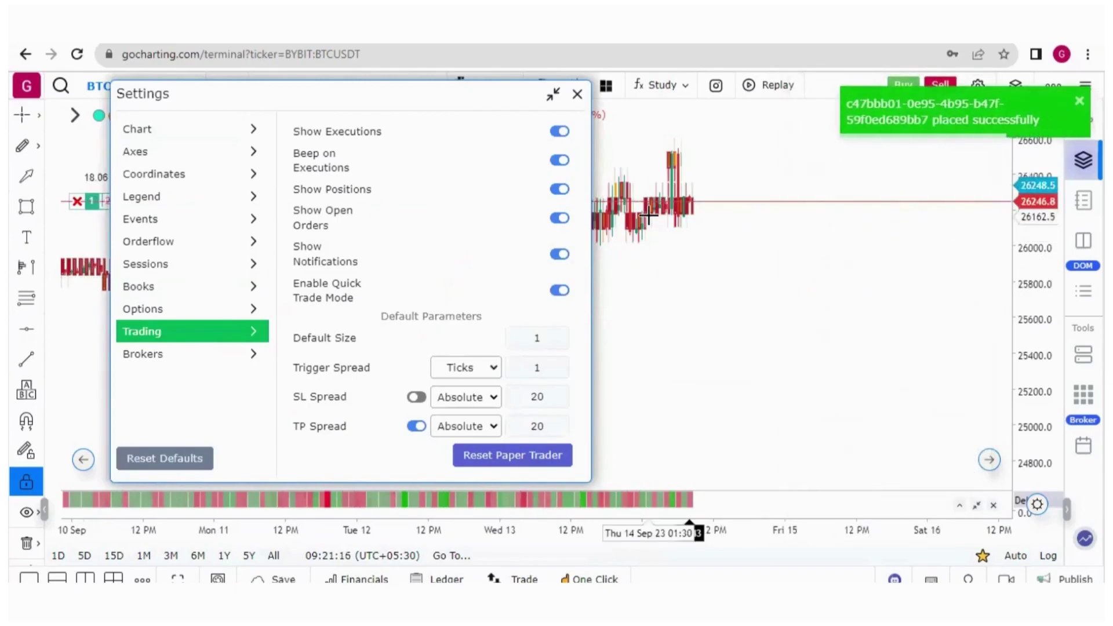
drag(410, 97, 459, 262)
click(76, 201)
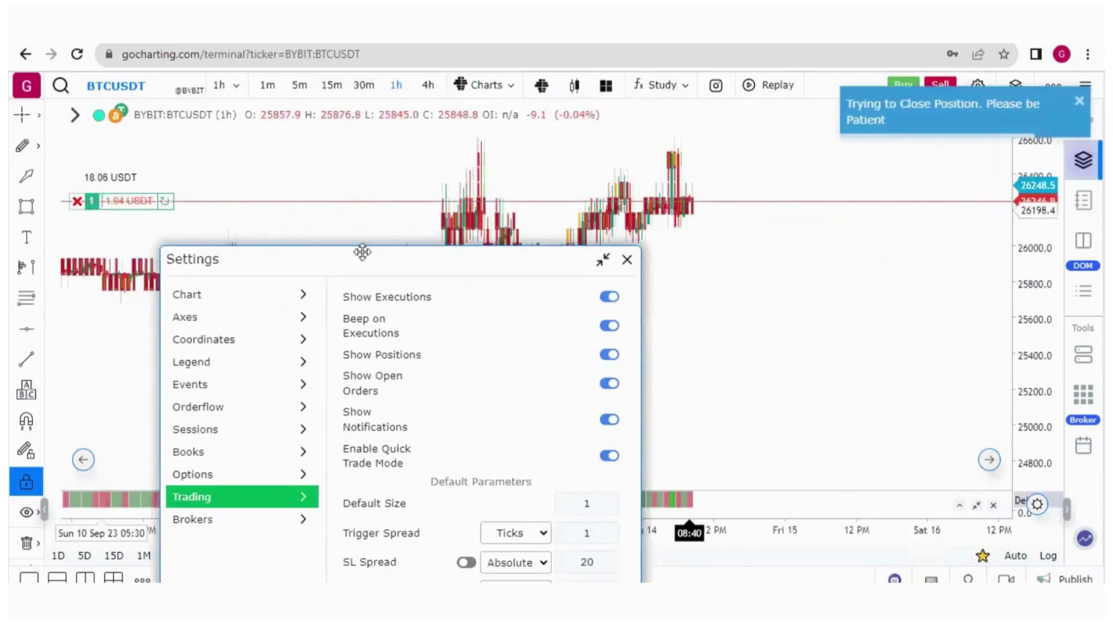
drag(375, 267, 334, 82)
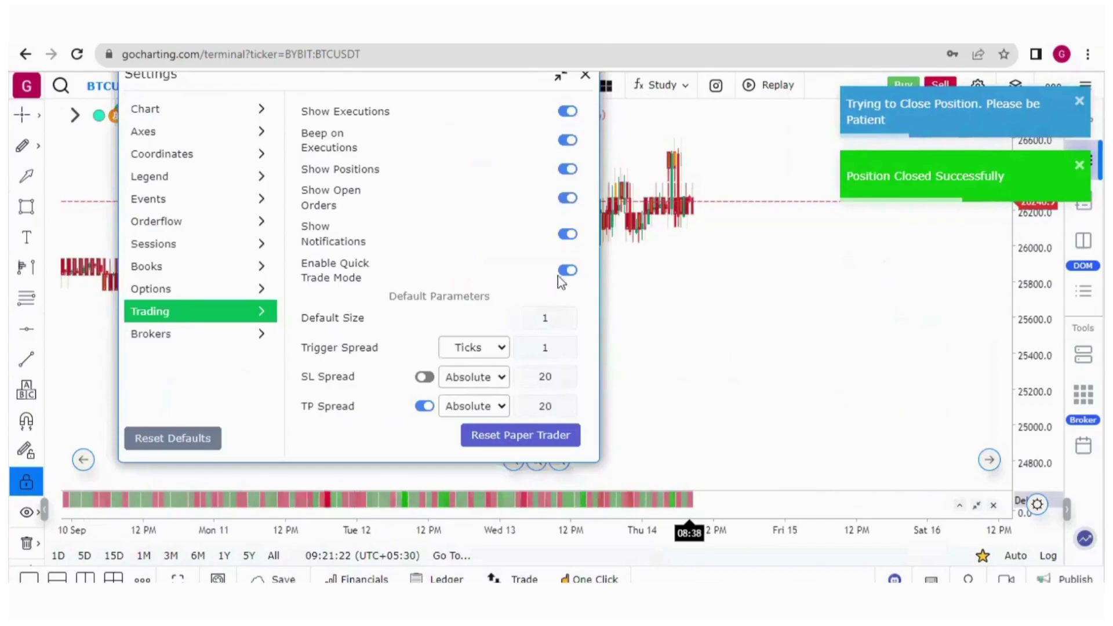
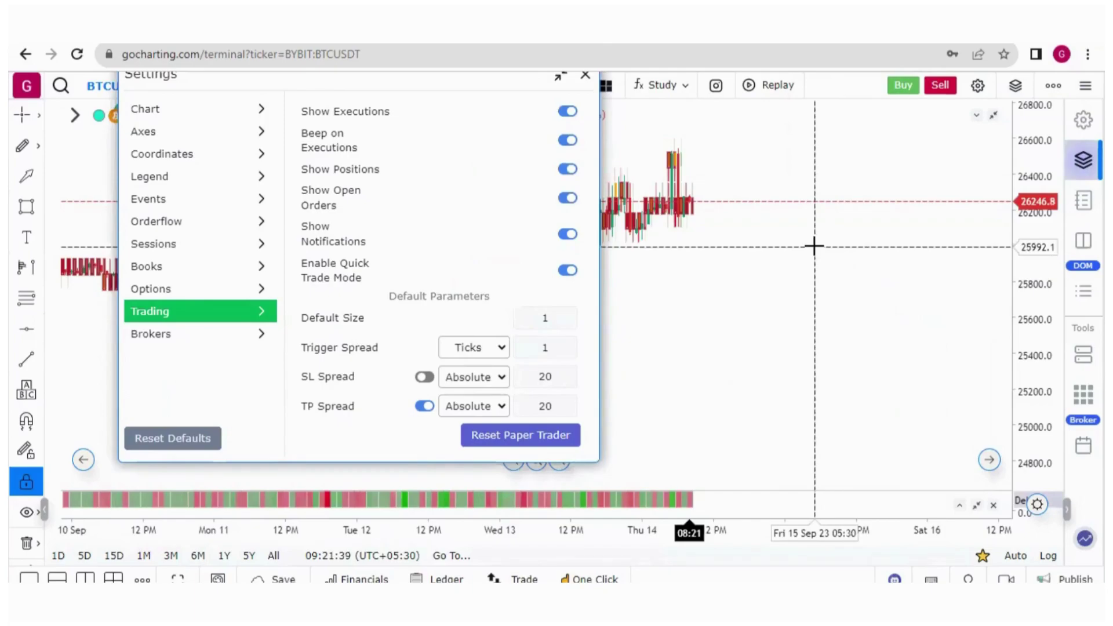
Step: Check the chart's order options and disable Quick Trade Mode again
right_click(814, 246)
click(567, 271)
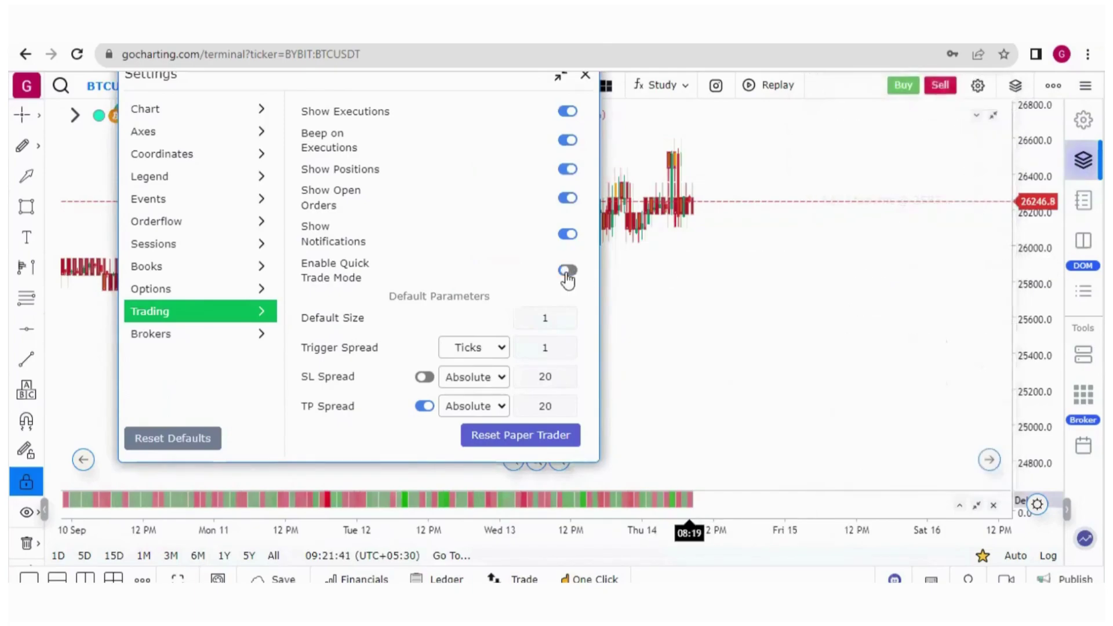
Step: Start a market buy order from the chart and switch its order form to stop-limit to examine the limit and stop prices
right_click(857, 249)
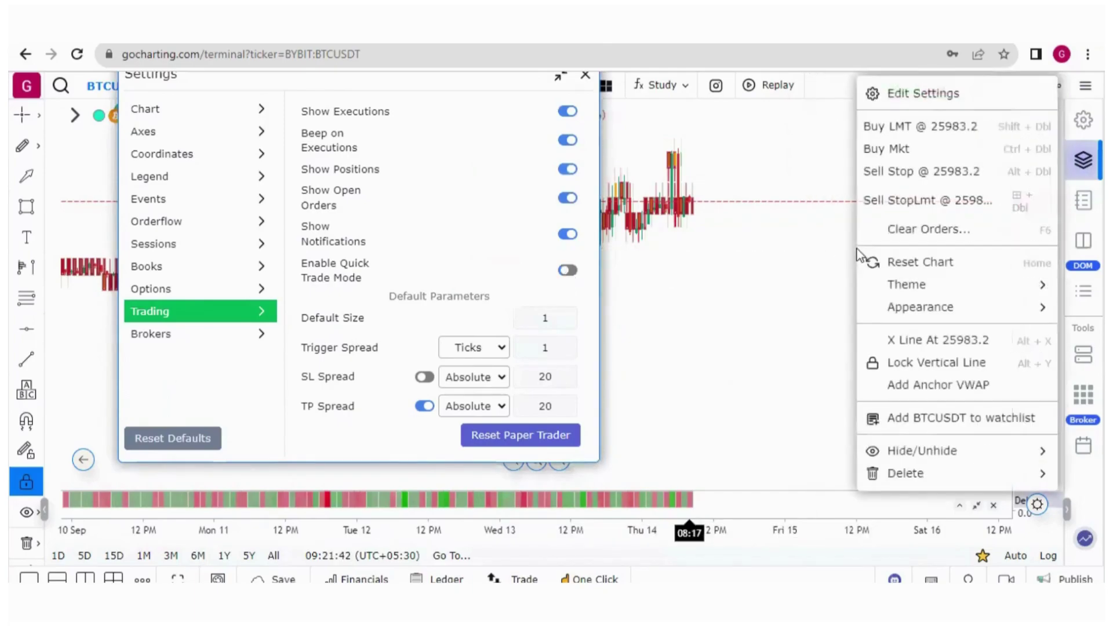
click(908, 150)
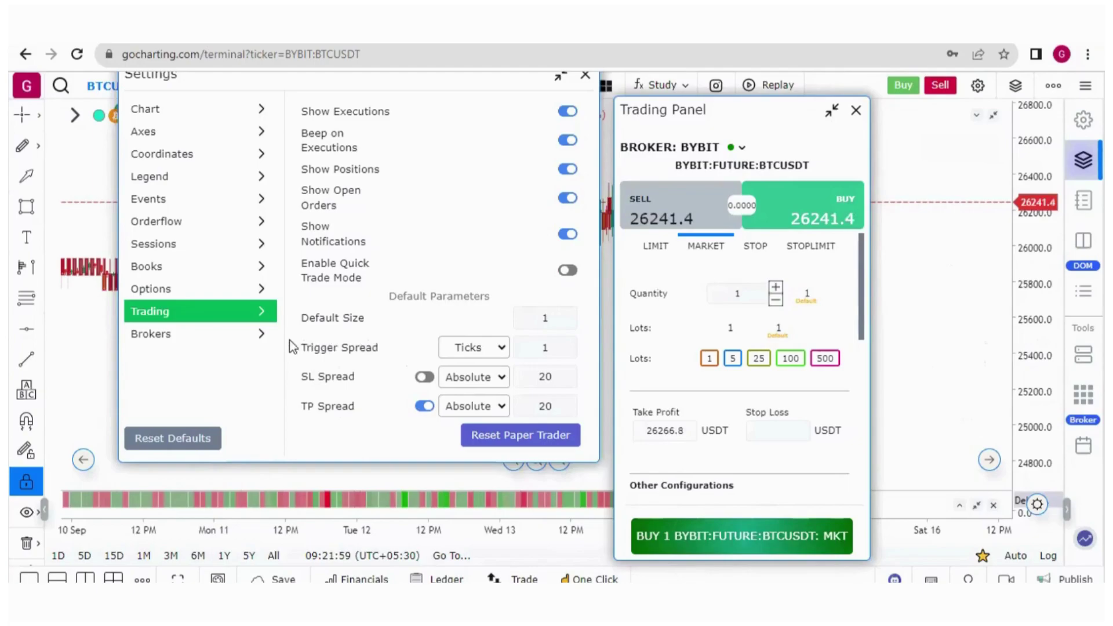
click(817, 251)
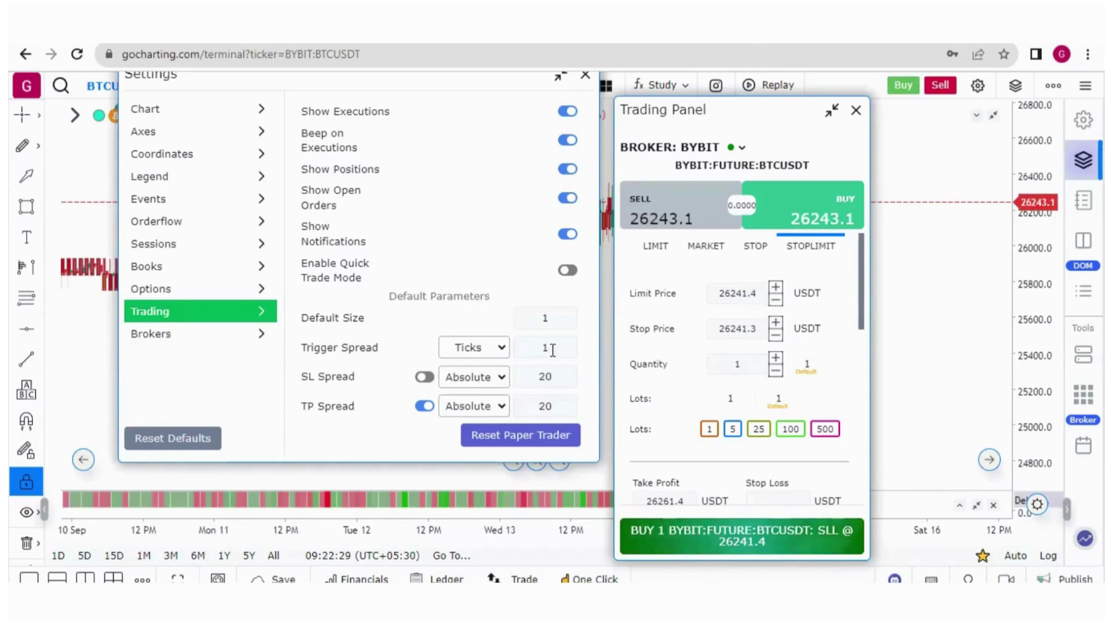
Step: Set the default Trigger Spread to Absolute with a value of 10 in the trading settings
click(502, 348)
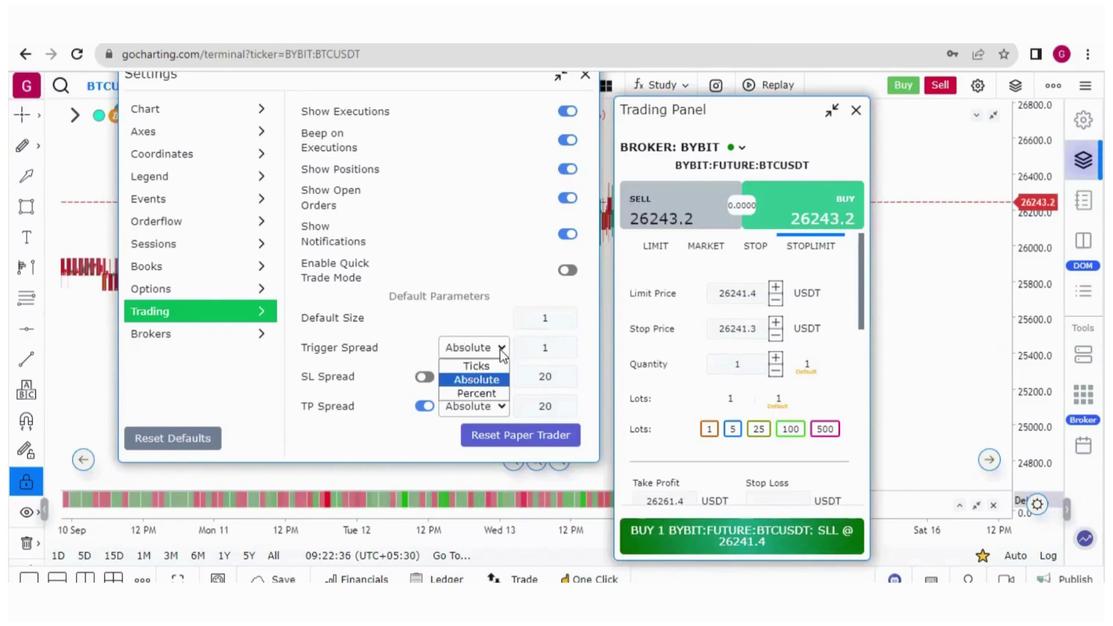
click(491, 380)
click(548, 348)
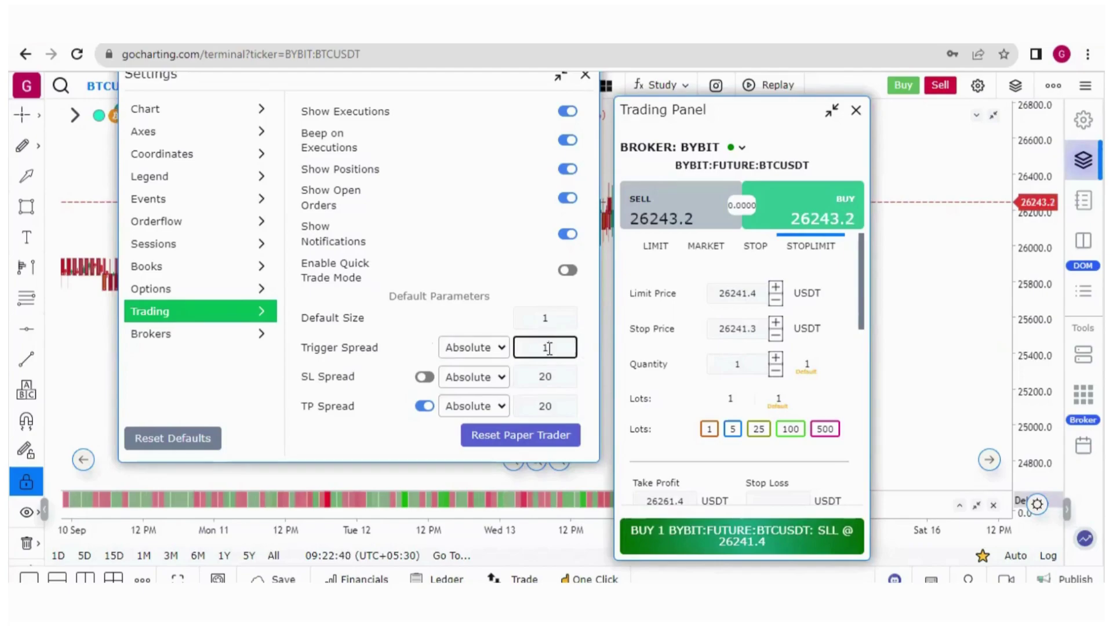
text(0)
click(745, 286)
Step: Start a sell stop-limit order from the chart, check its limit and stop prices, and leave the form without placing it
right_click(748, 287)
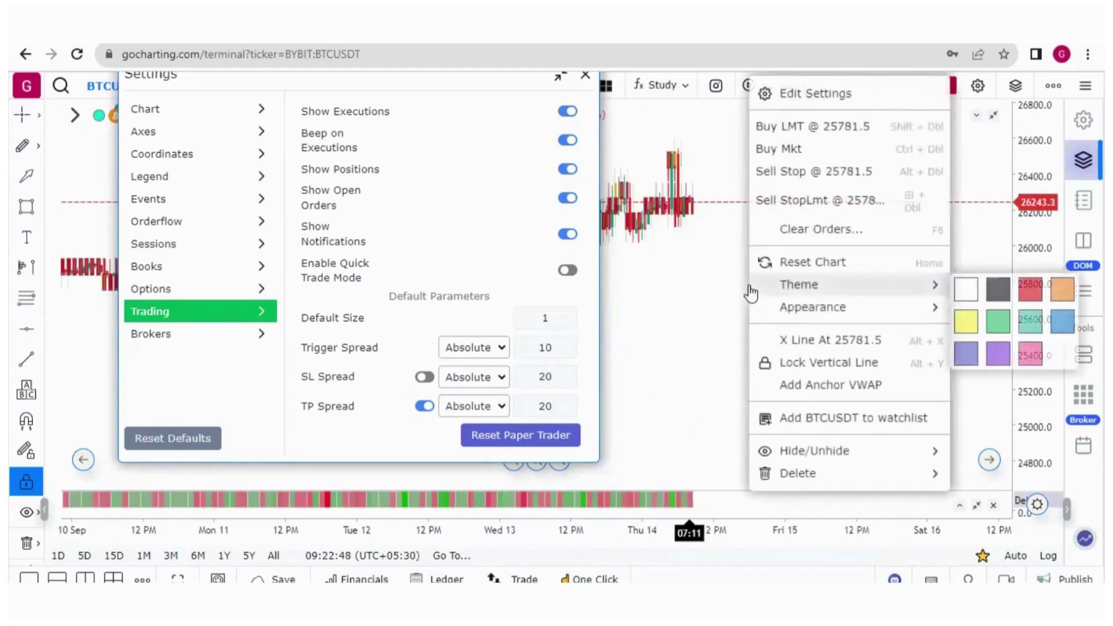
click(801, 202)
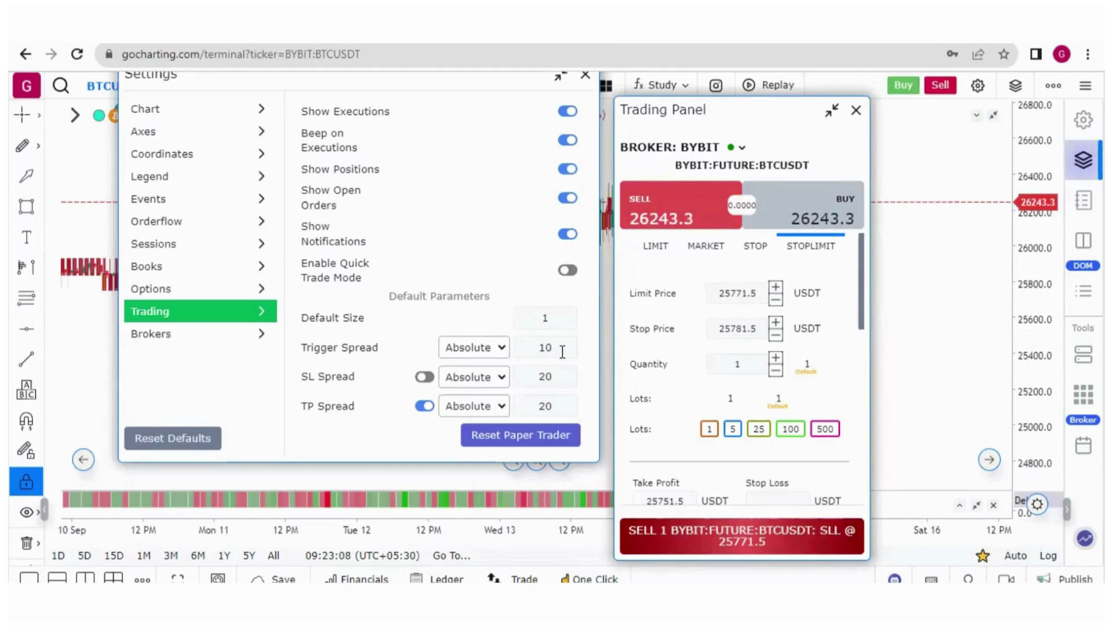
click(855, 111)
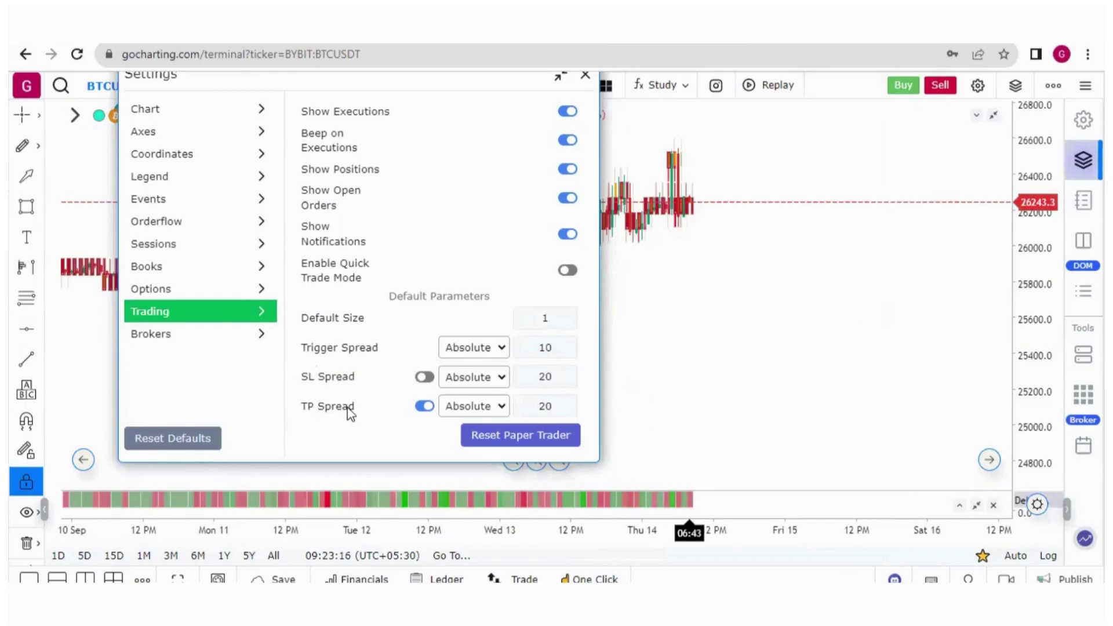
Step: Try the Ticks unit for SL Spread, return it to Absolute, and enable SL Spread
click(476, 378)
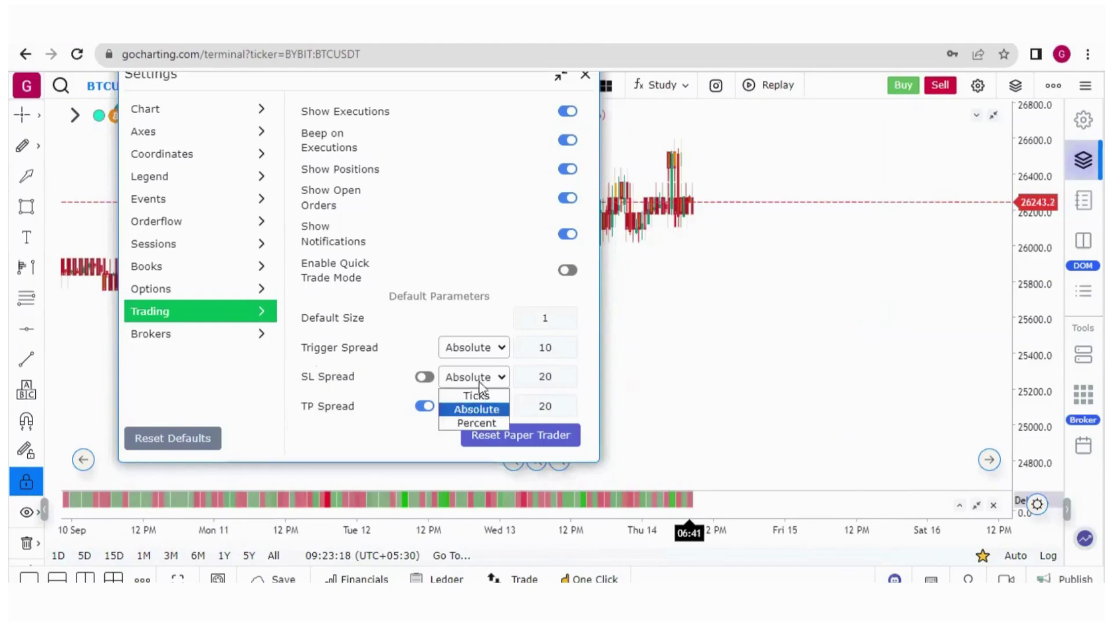
click(476, 397)
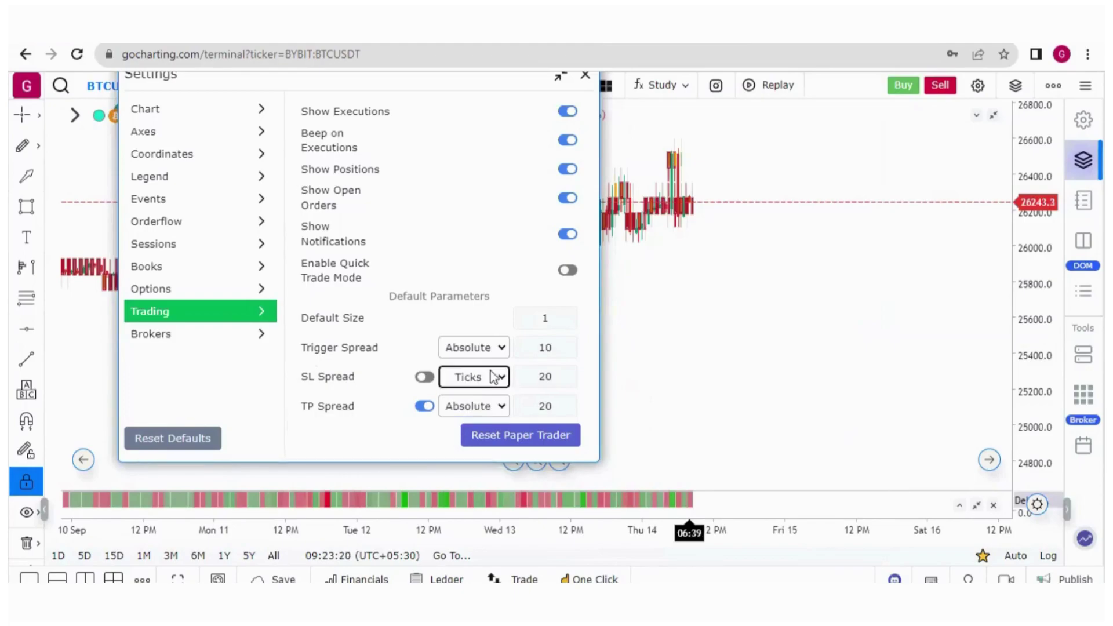
click(493, 378)
click(490, 411)
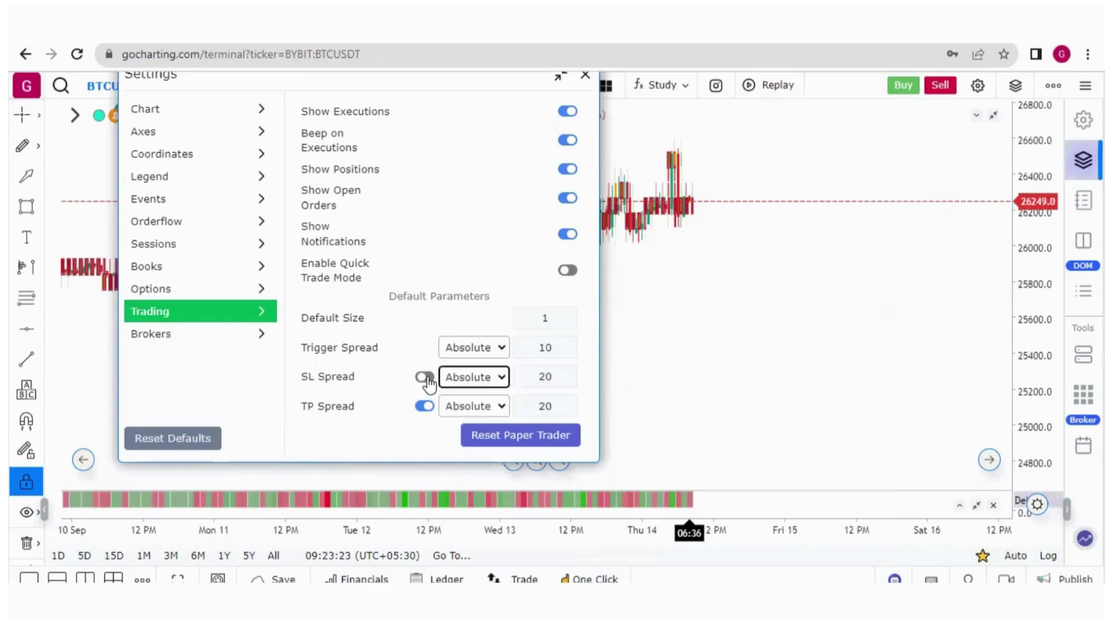
click(425, 377)
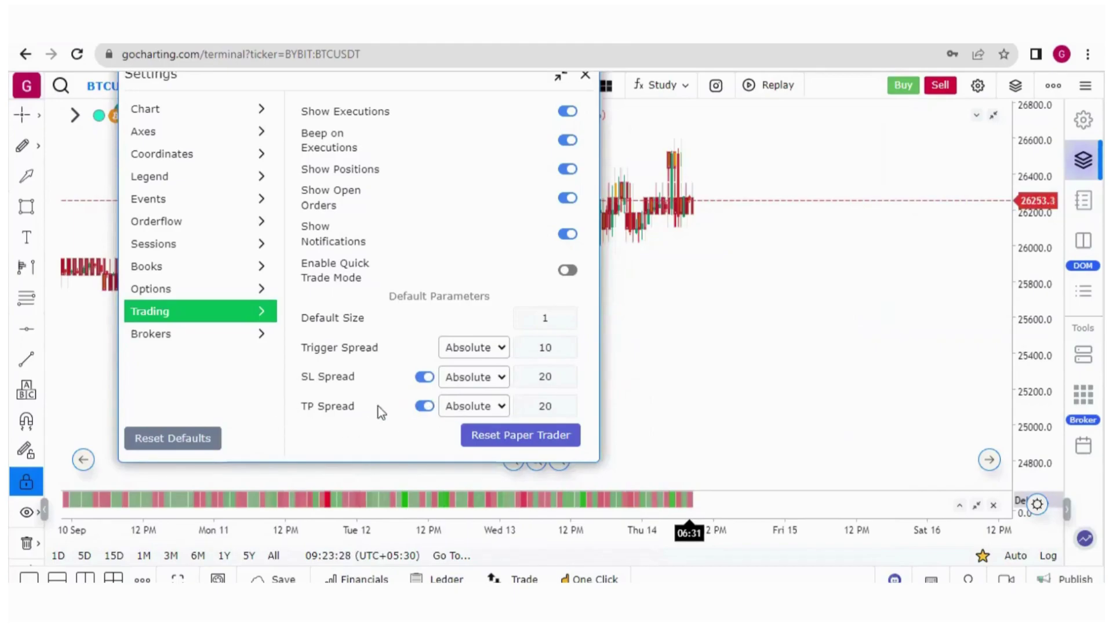
Step: Place a market buy order for 1 BTCUSDT from the chart with take profit 26273.4 and stop loss 26233.4
right_click(720, 262)
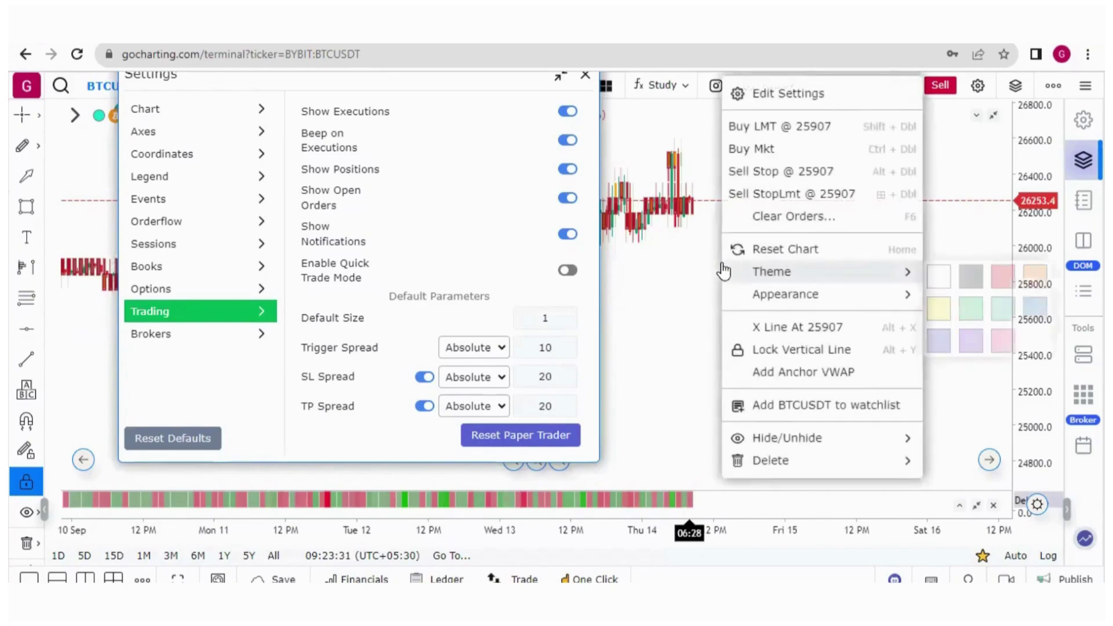
click(766, 150)
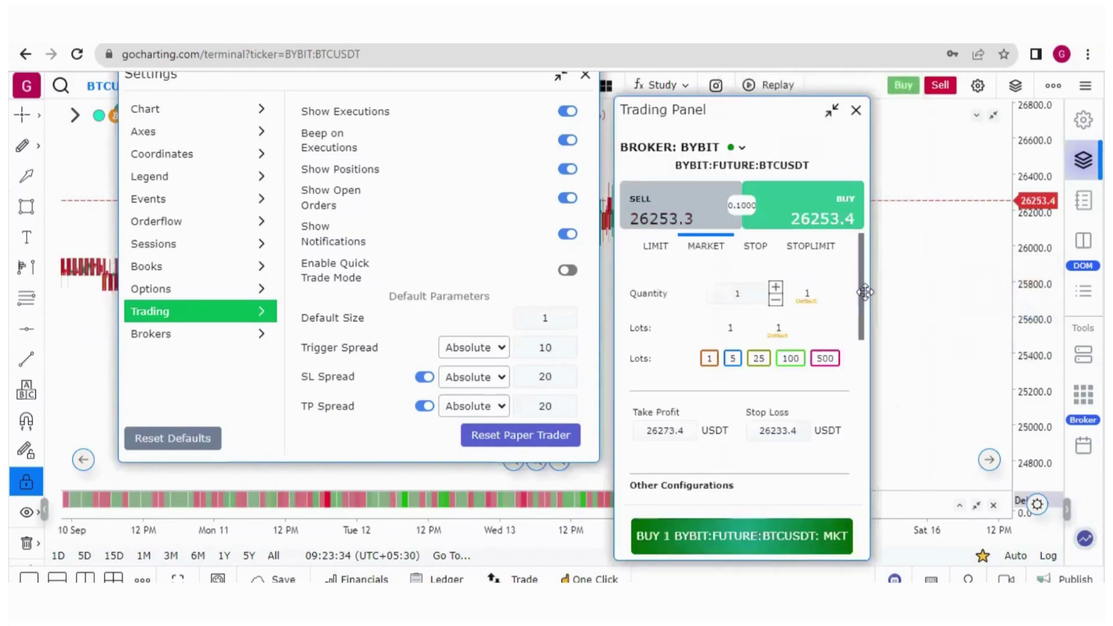
drag(862, 294, 862, 333)
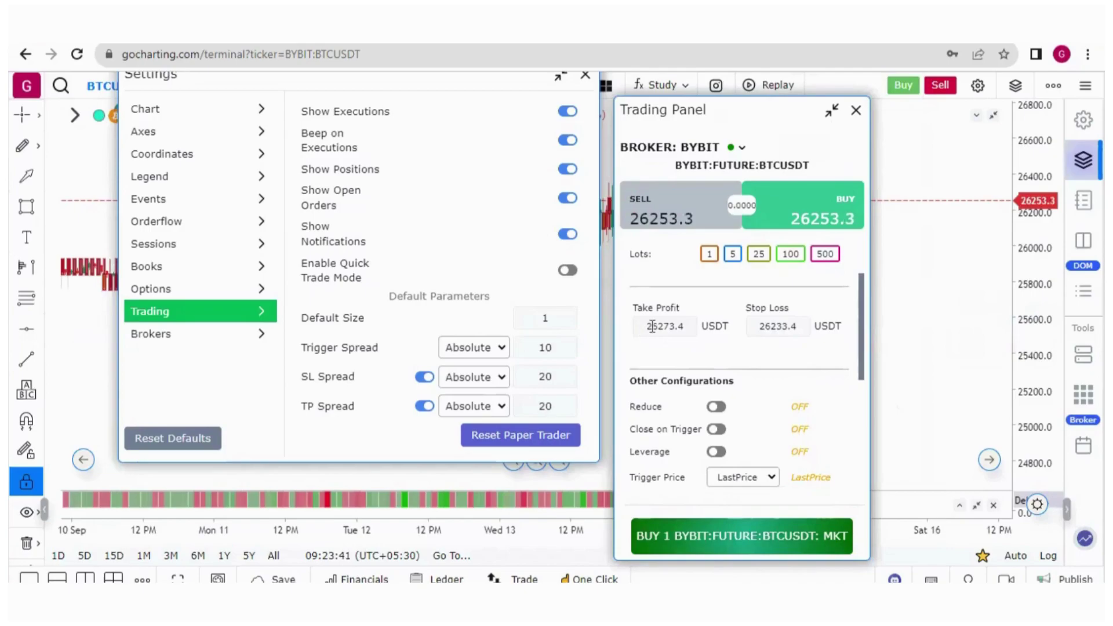
drag(648, 325, 674, 326)
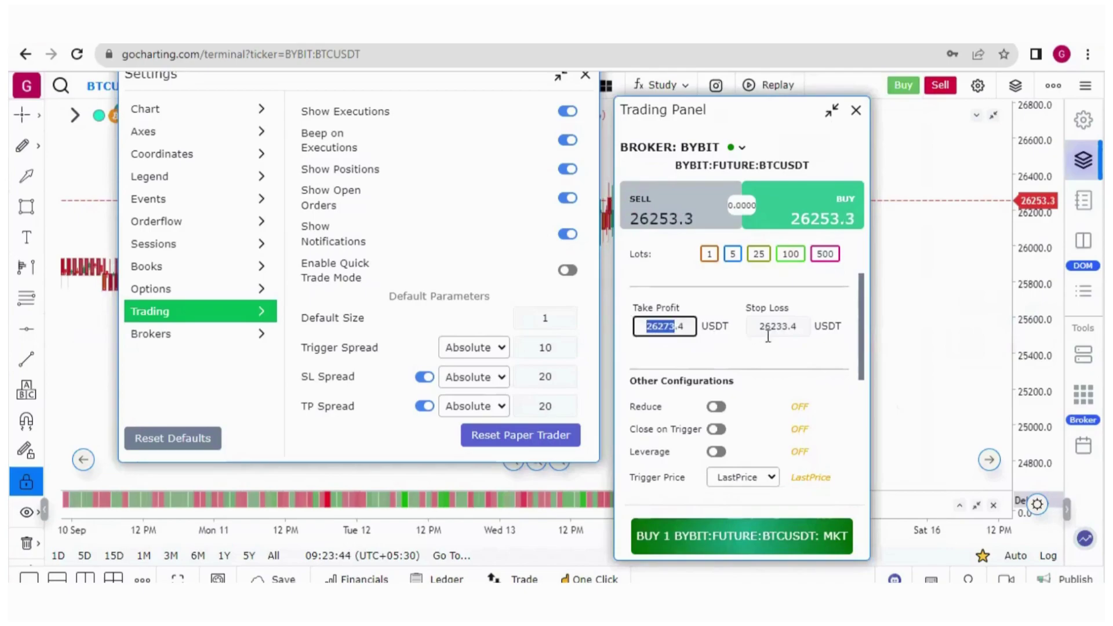
drag(771, 327, 790, 329)
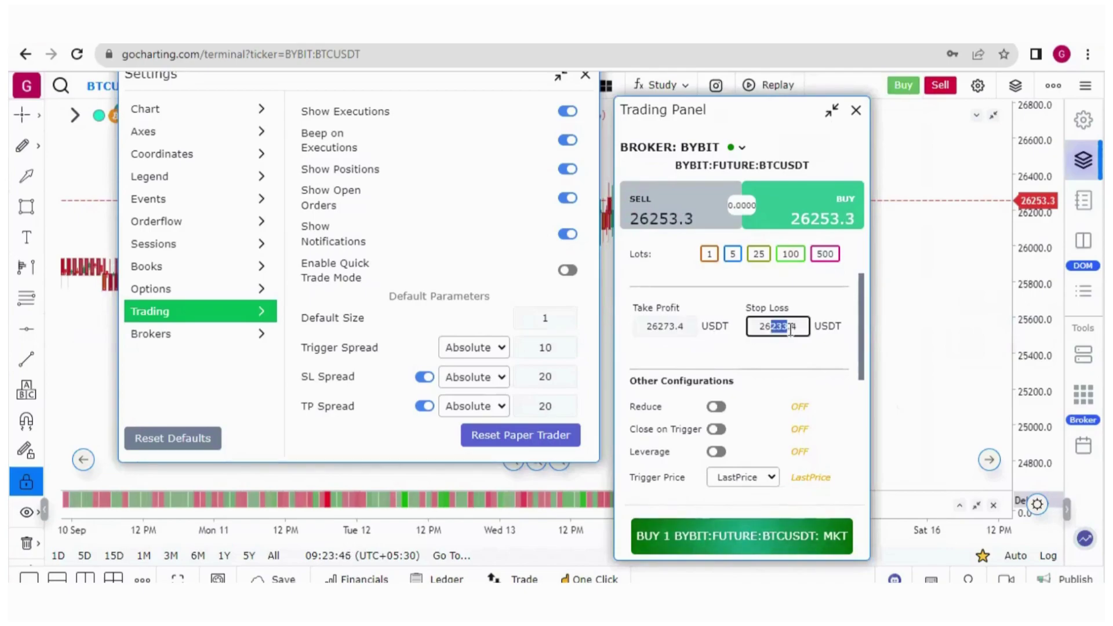
click(633, 332)
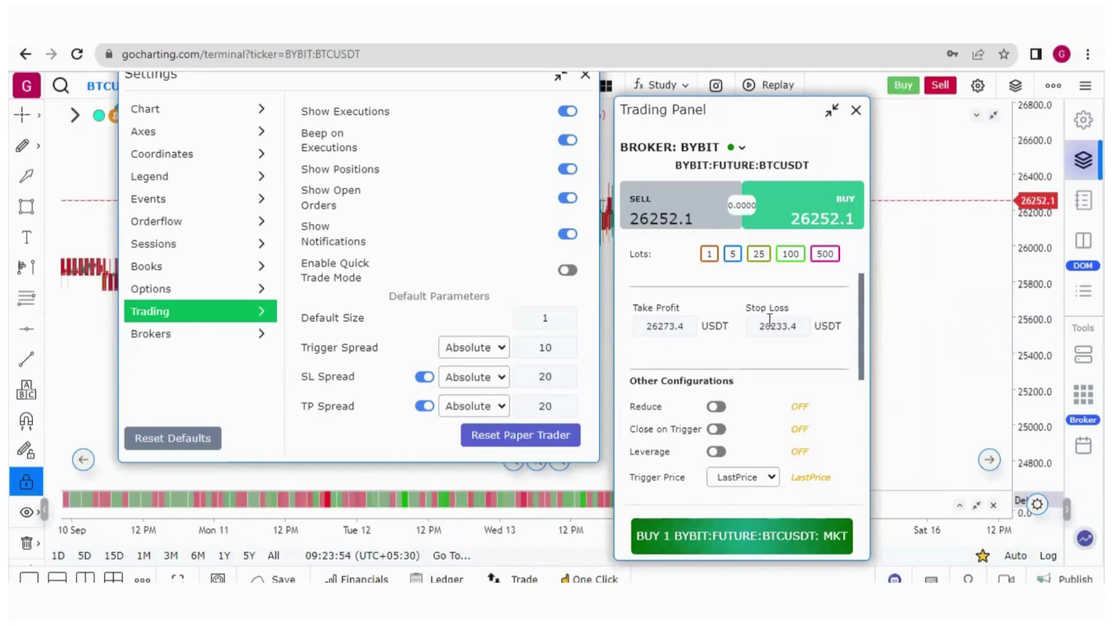
scroll(862, 343, up, 2)
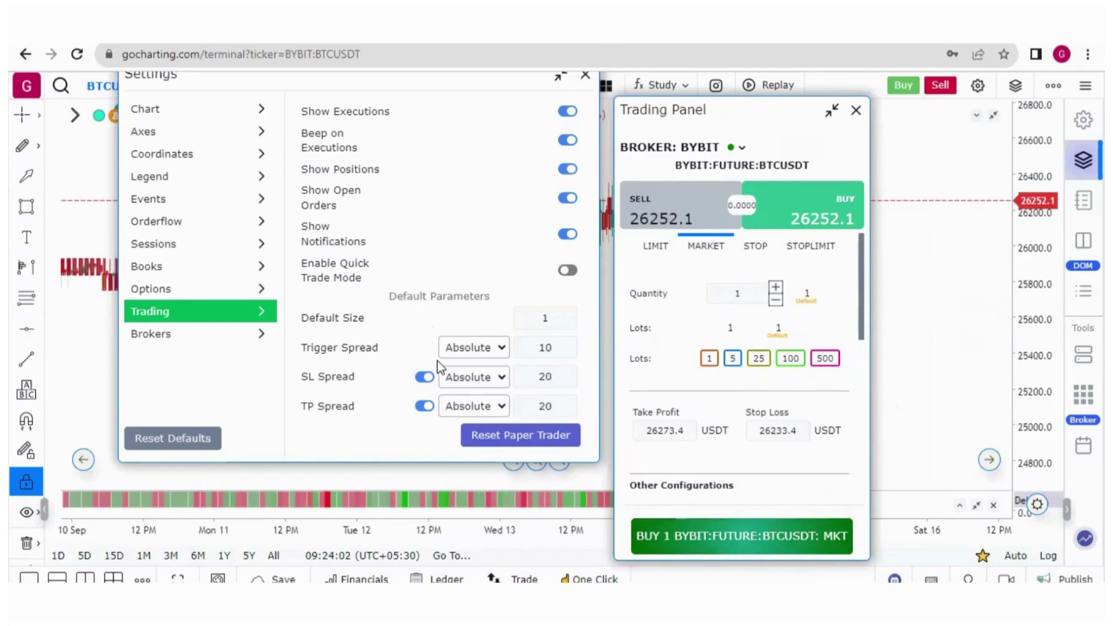
click(732, 538)
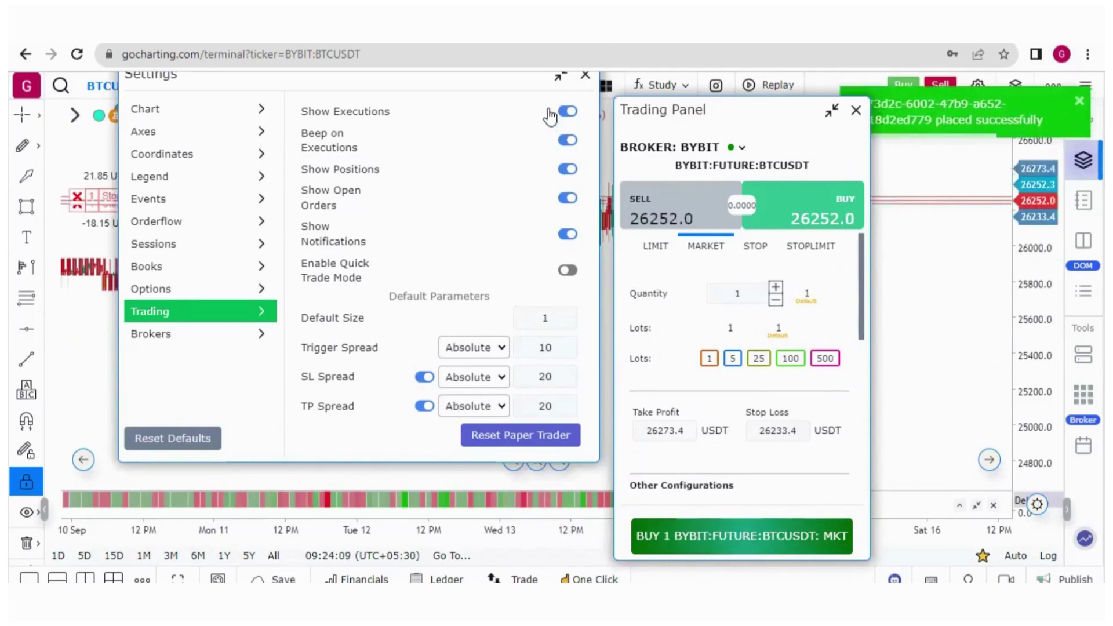
Step: Clear the settings and order form off the chart and close the open BTCUSDT position from its chart line
click(585, 86)
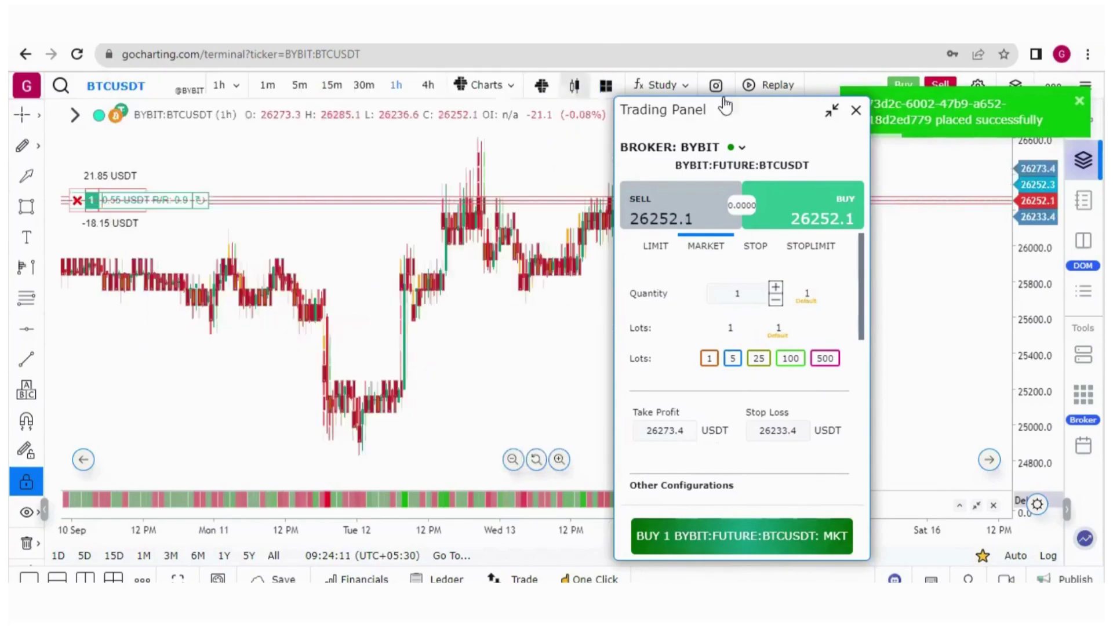
click(856, 110)
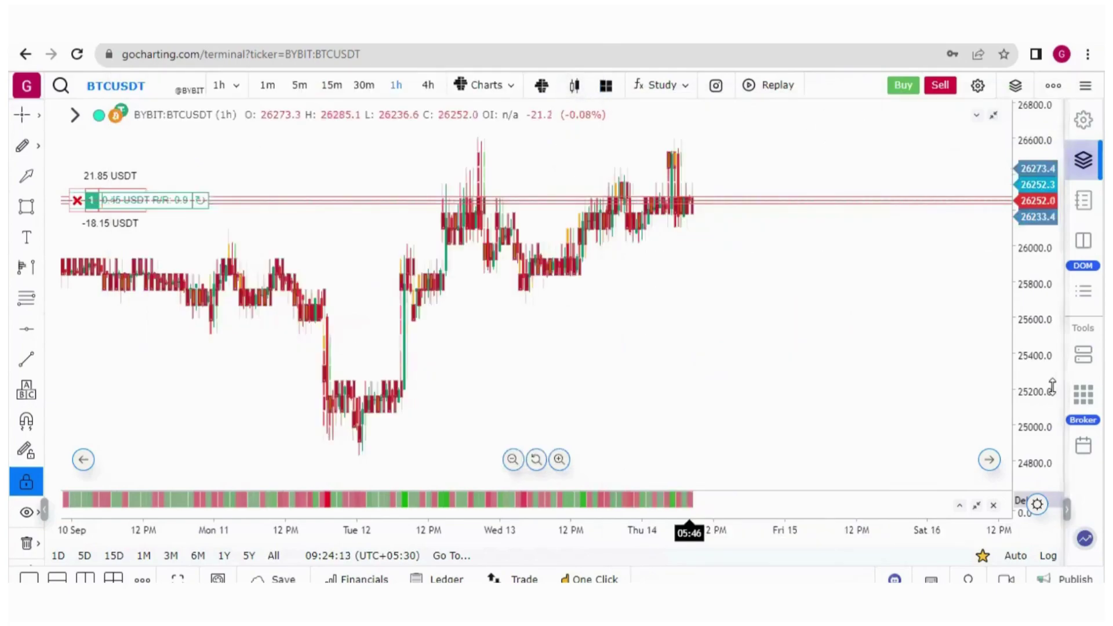
drag(1047, 336, 1008, 114)
drag(806, 203, 806, 492)
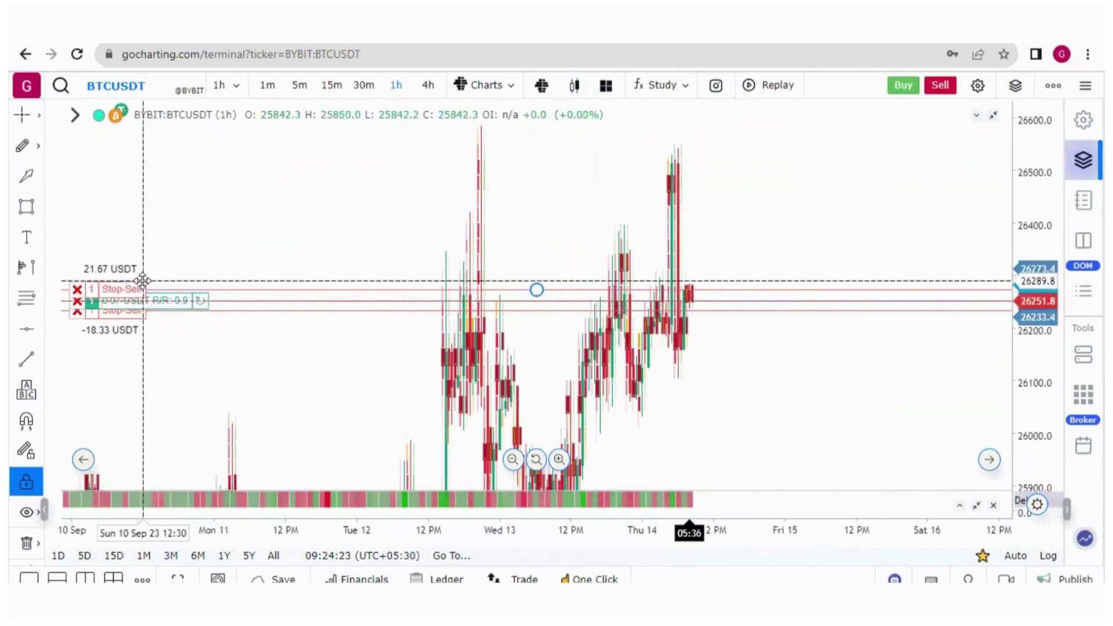
click(77, 301)
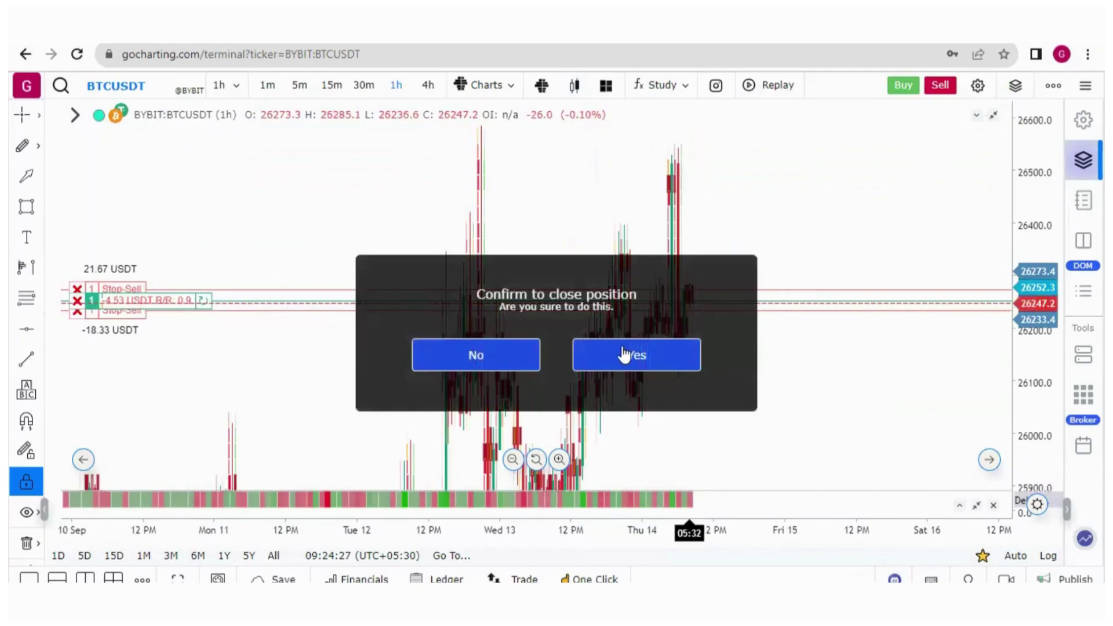
click(624, 352)
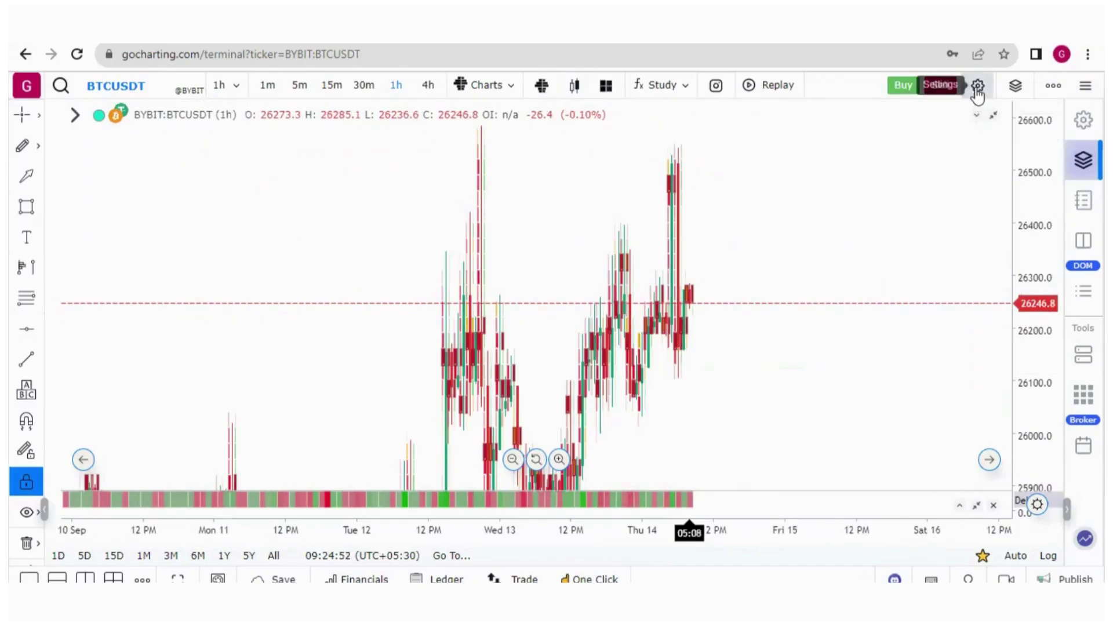
Step: Turn off TP Spread in the trading settings, leave SL Spread enabled, and close the settings
click(978, 87)
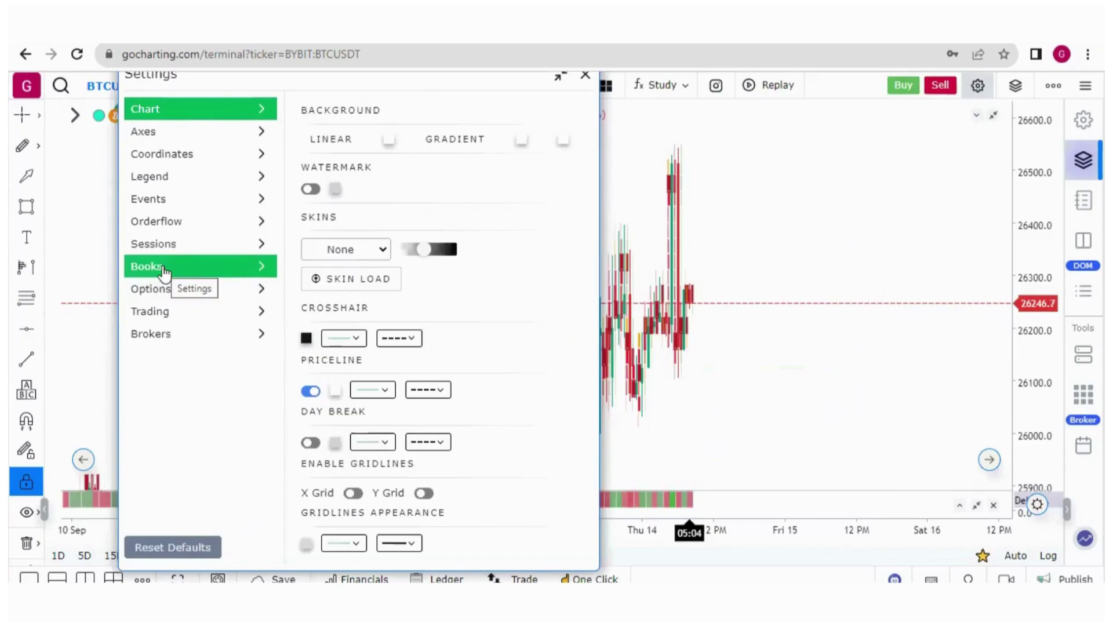
click(174, 311)
click(422, 377)
click(423, 377)
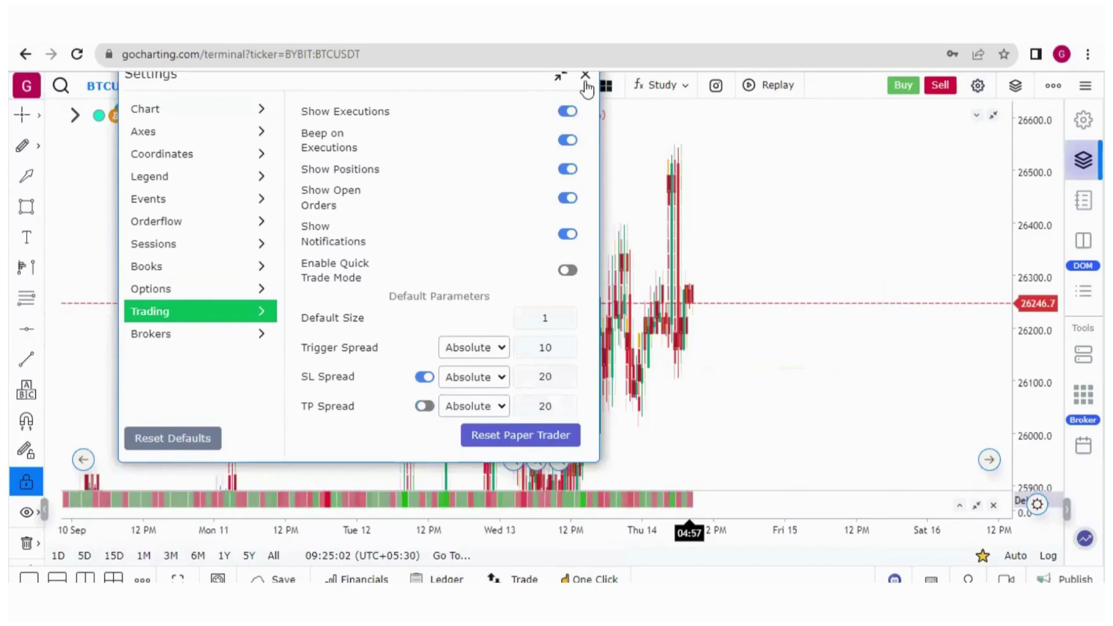
drag(241, 81, 227, 115)
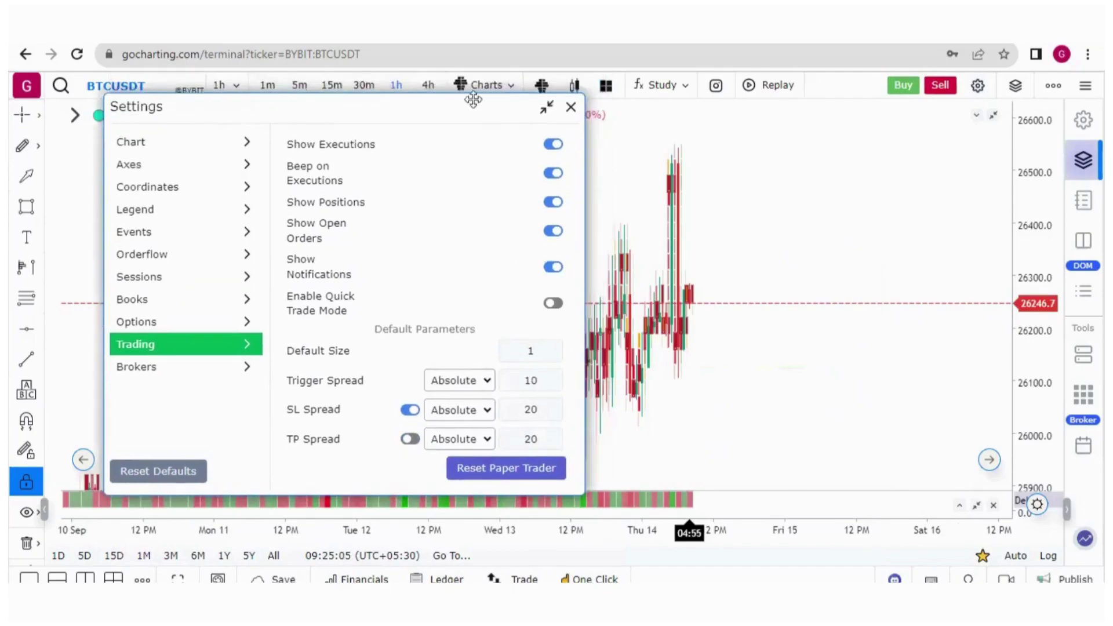
click(572, 109)
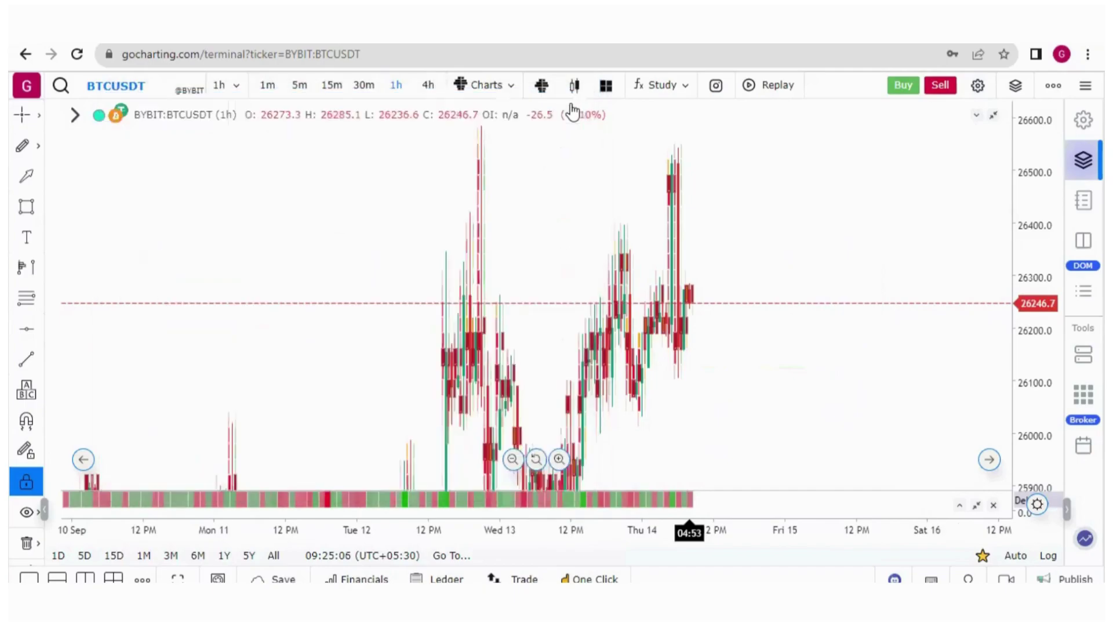
Step: Place a market buy order for 1 BTCUSDT with only a stop loss at 26226.8, and close the resulting position from the chart
right_click(717, 307)
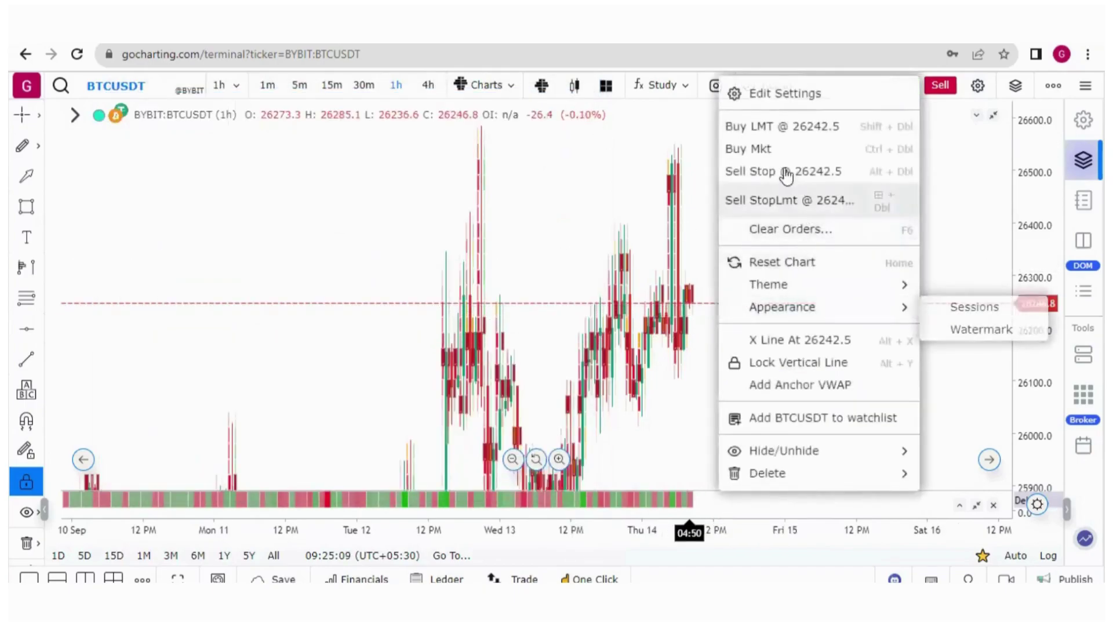
click(759, 149)
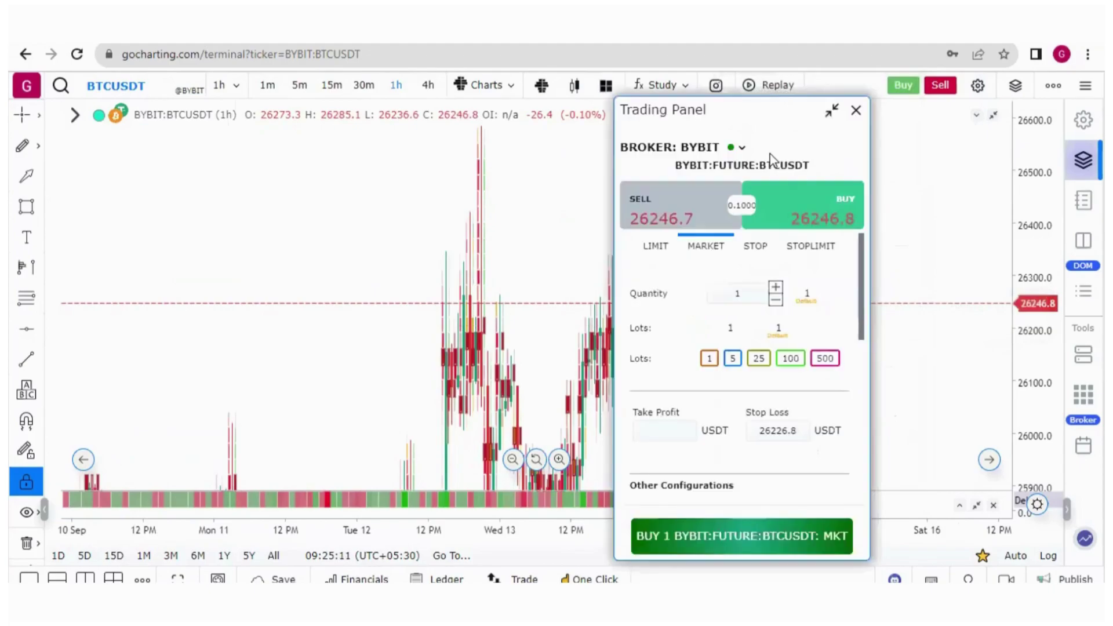
click(789, 540)
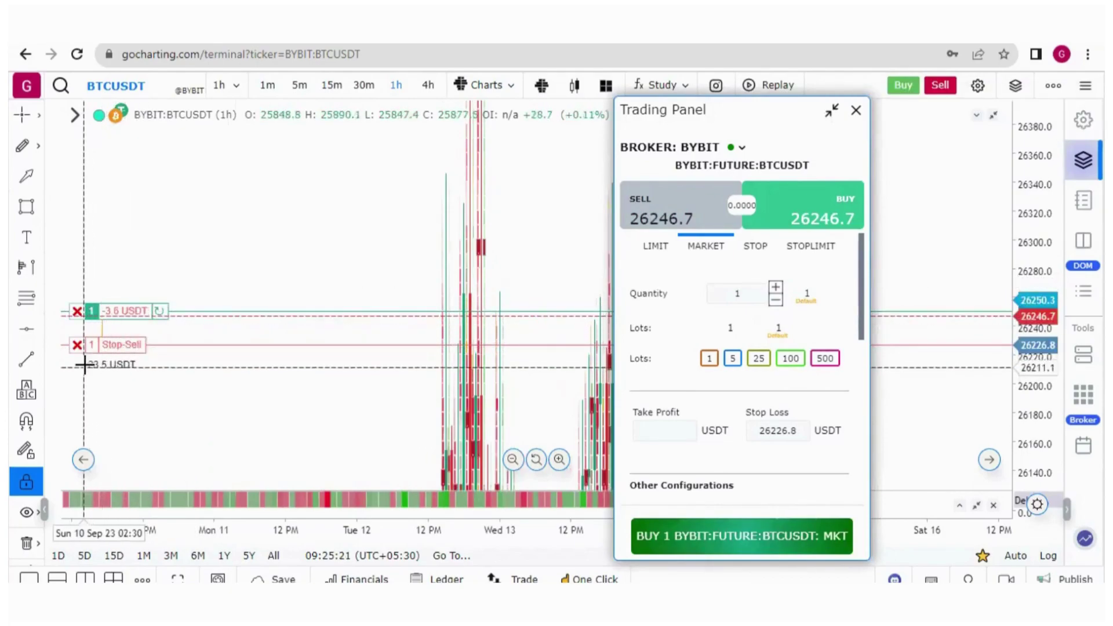
click(77, 312)
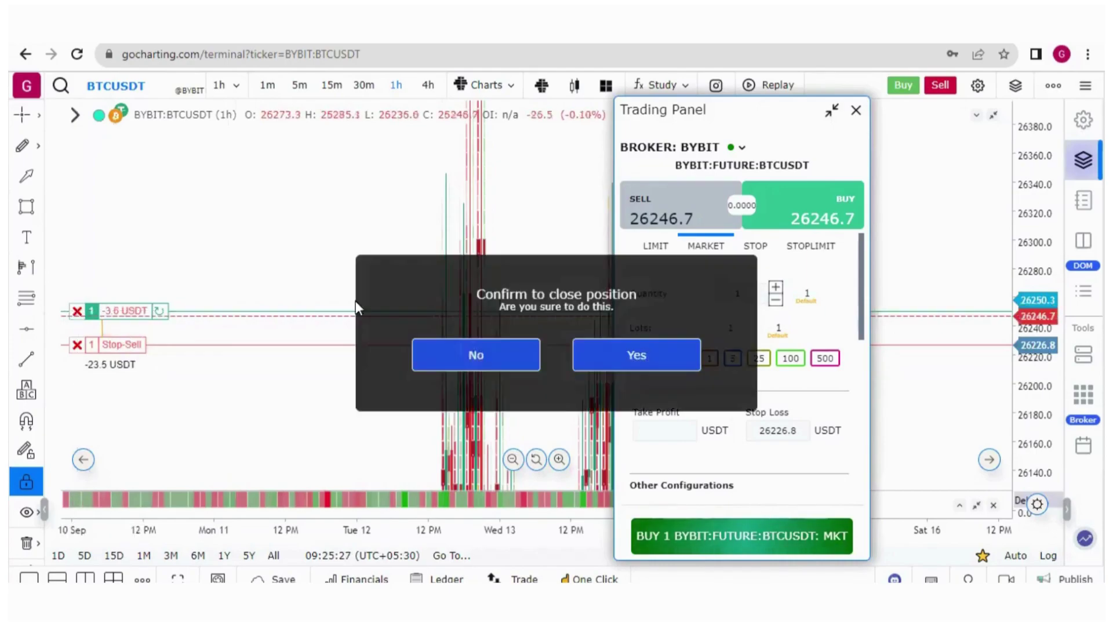
click(631, 362)
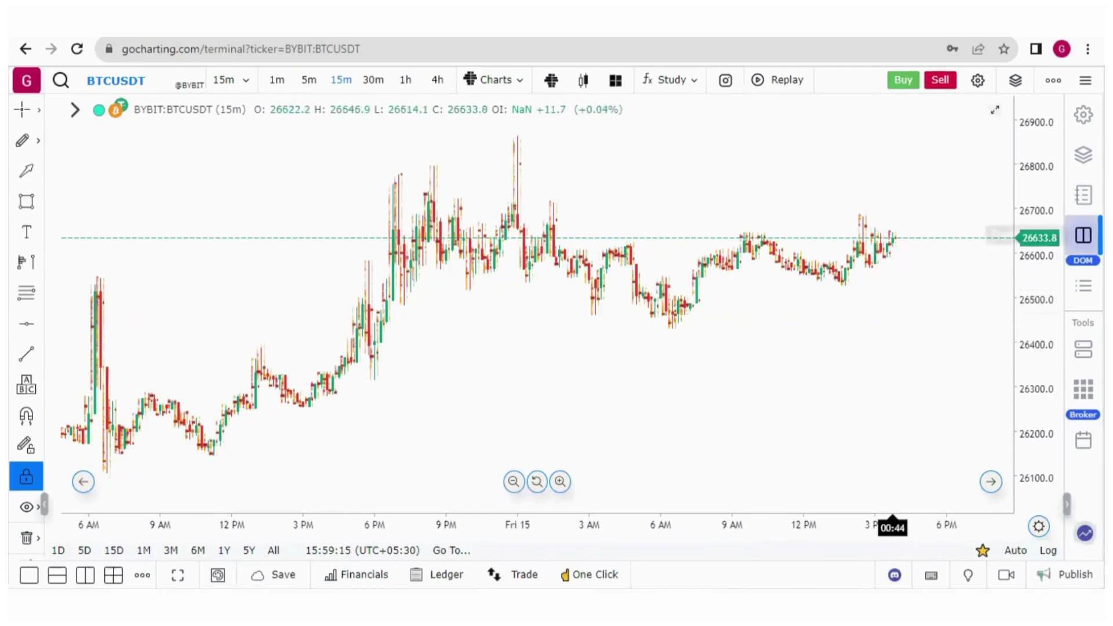
Step: Open the DOM for BTCUSDT, check its block size in the Orderflow settings, and close the settings
click(1083, 234)
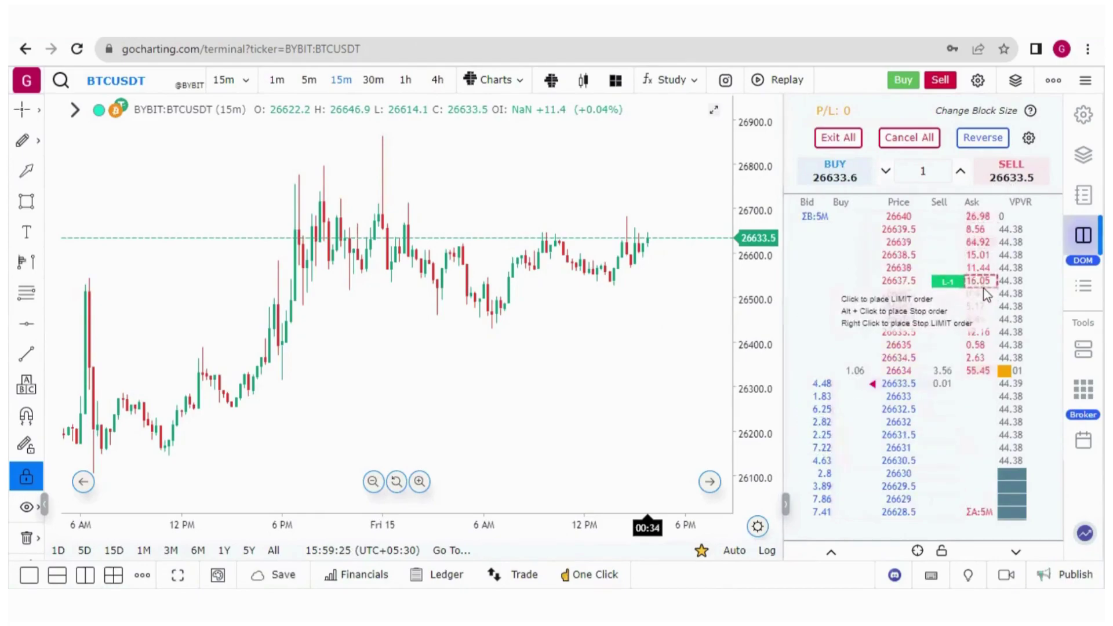
click(992, 116)
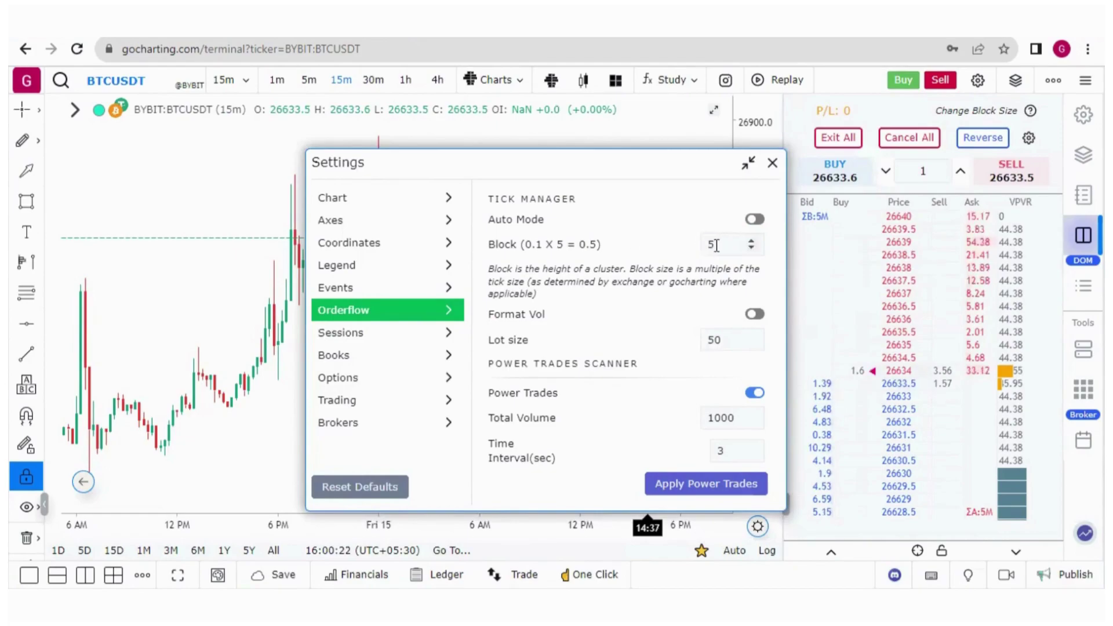
click(772, 164)
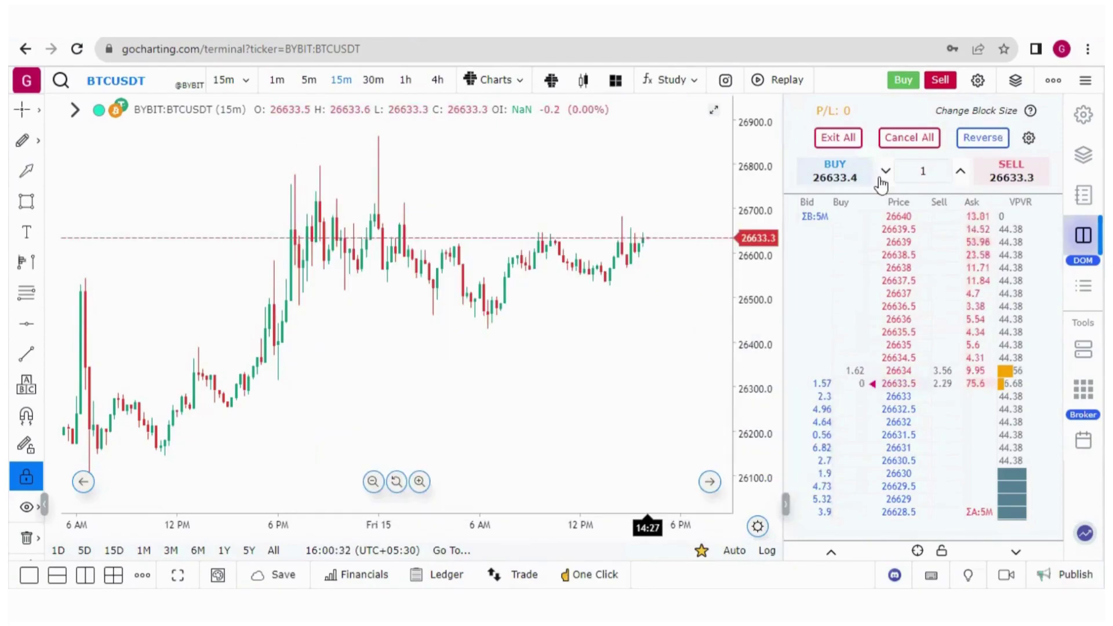
Step: Place a market buy order for 1 BTCUSDT from the DOM and stretch the chart's price scale around its order lines
click(833, 174)
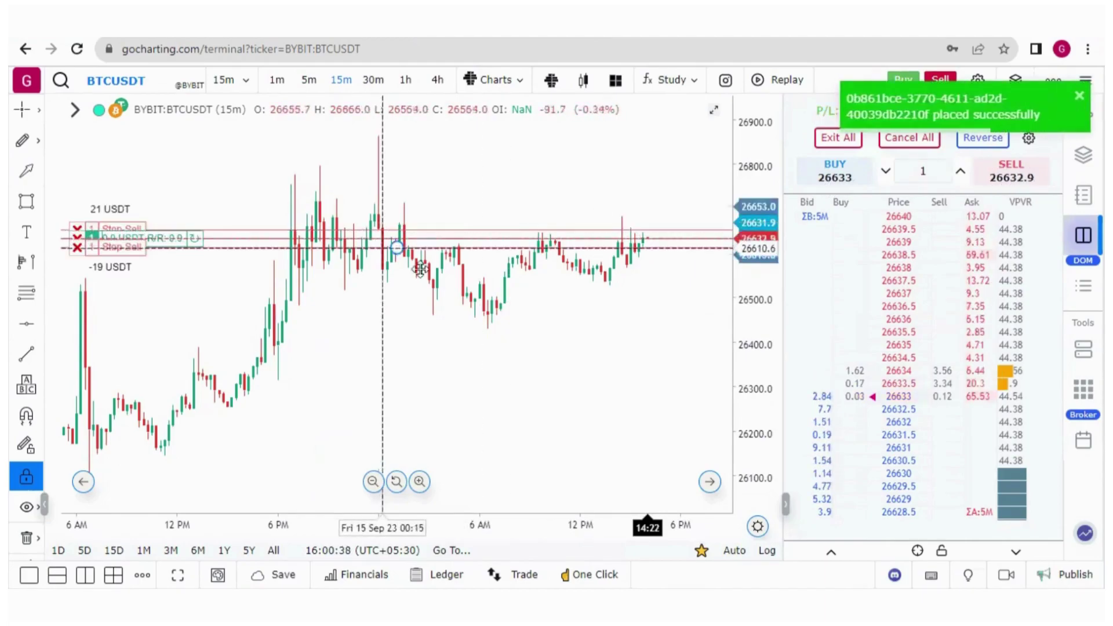
drag(420, 268, 421, 267)
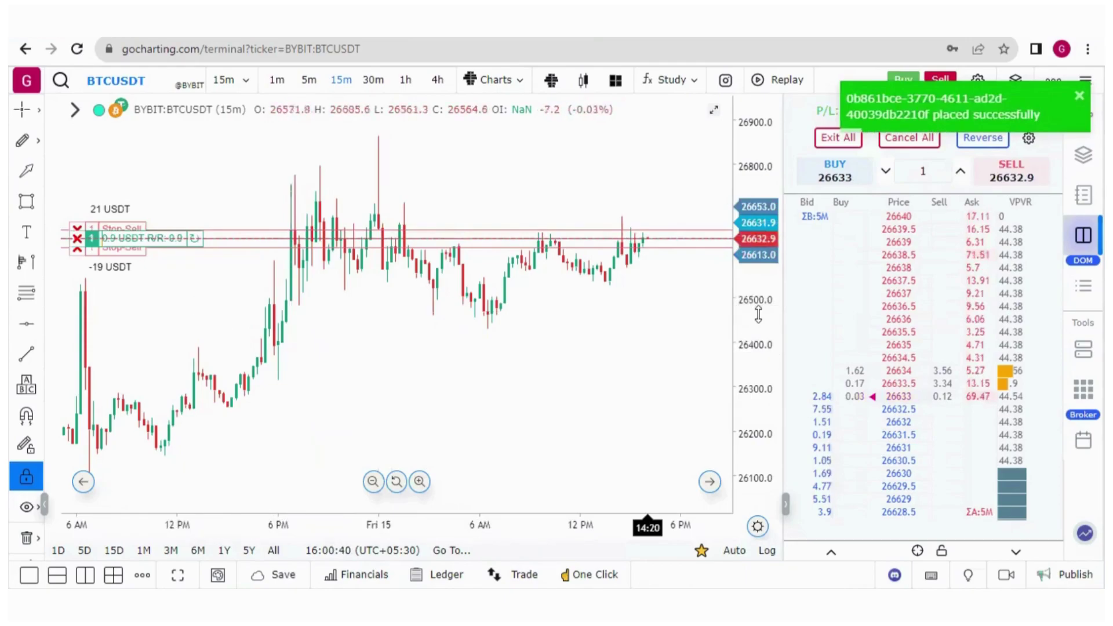
drag(759, 315, 758, 278)
drag(236, 266, 233, 308)
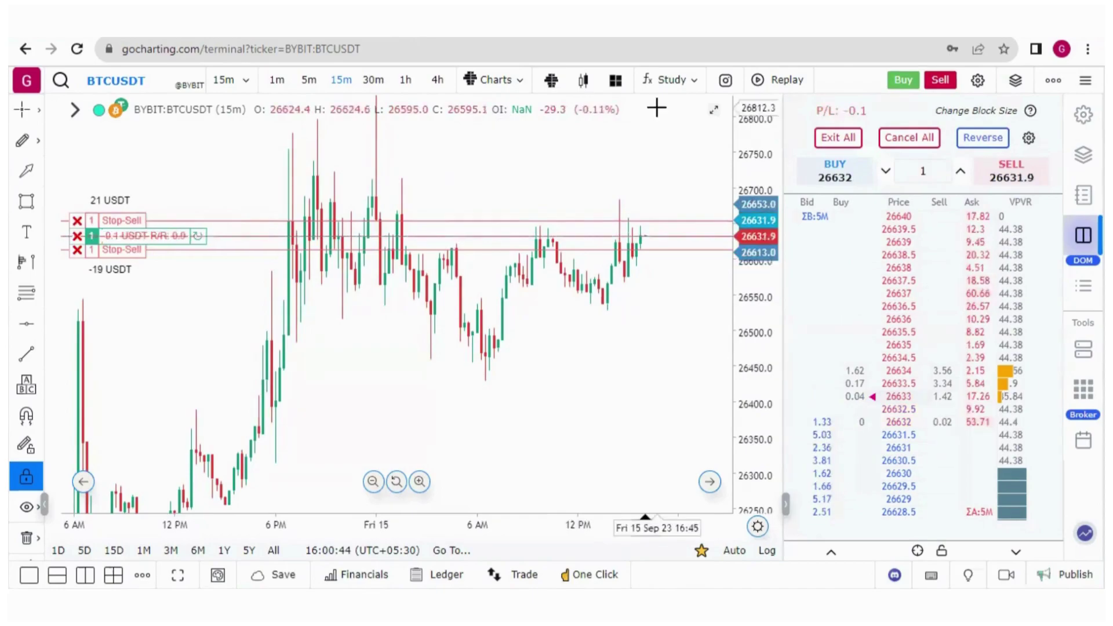
Step: Check the default SL and TP spreads in the trading settings, and exit the open BTCUSDT position from the DOM
click(977, 80)
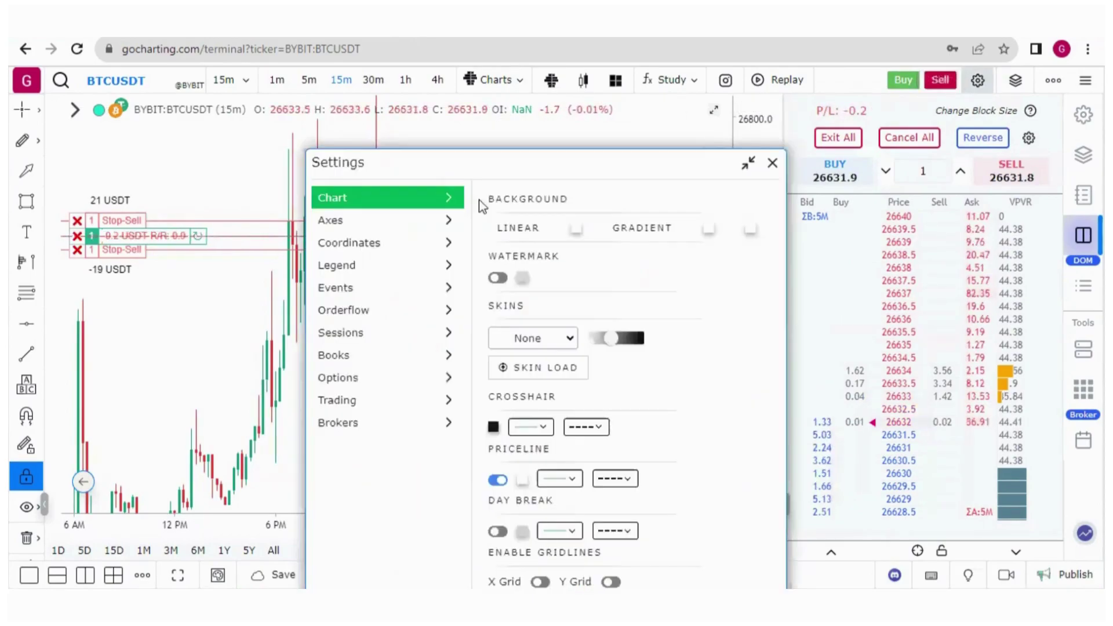
click(376, 400)
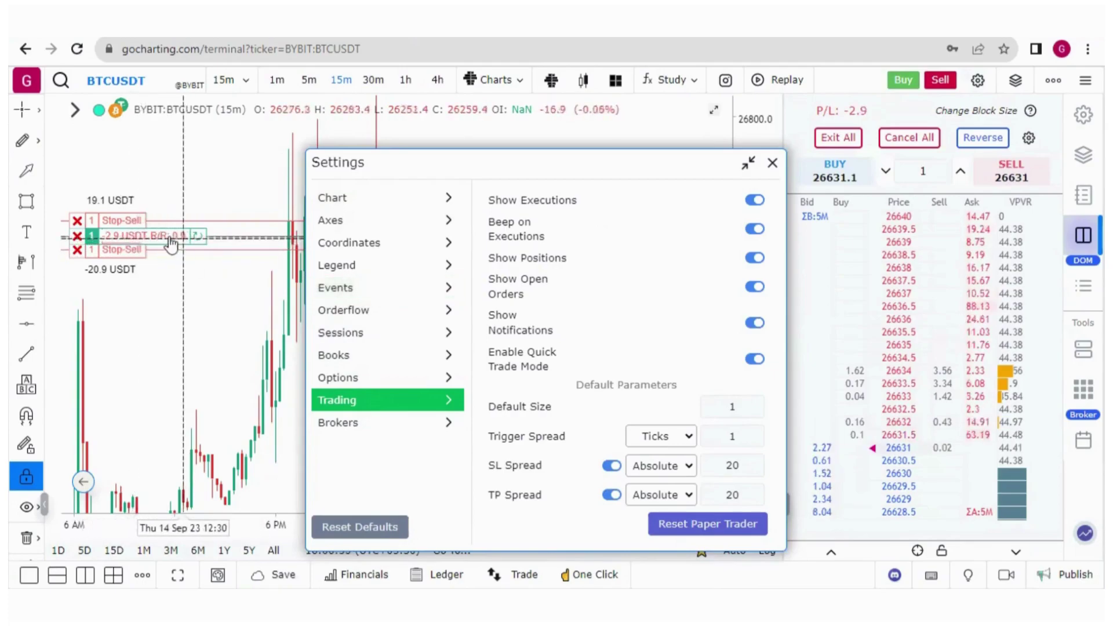
click(772, 163)
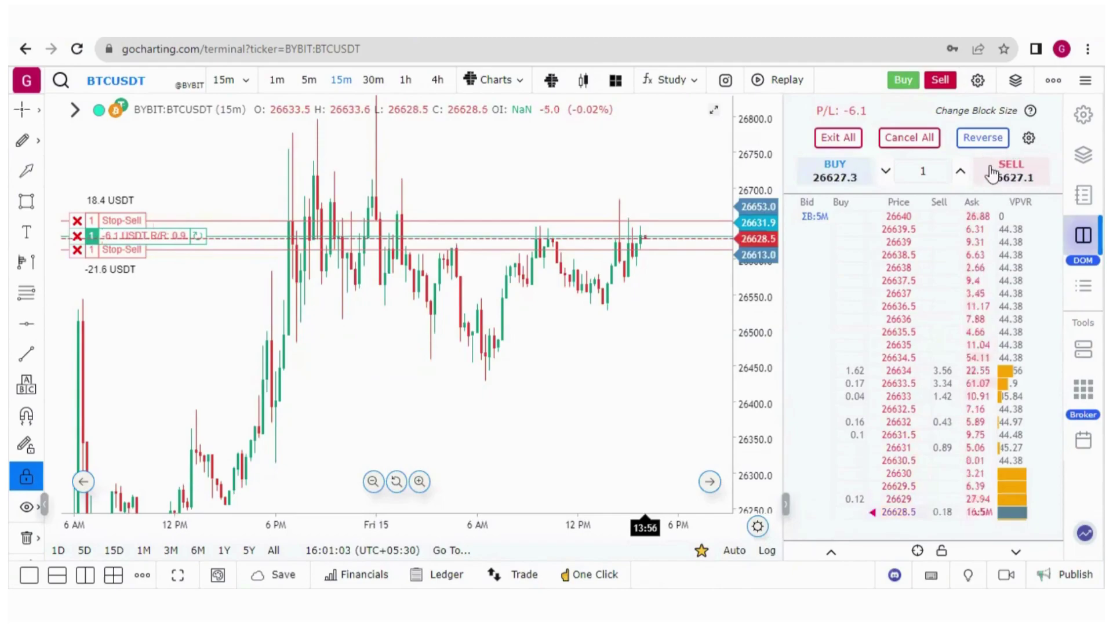
click(842, 137)
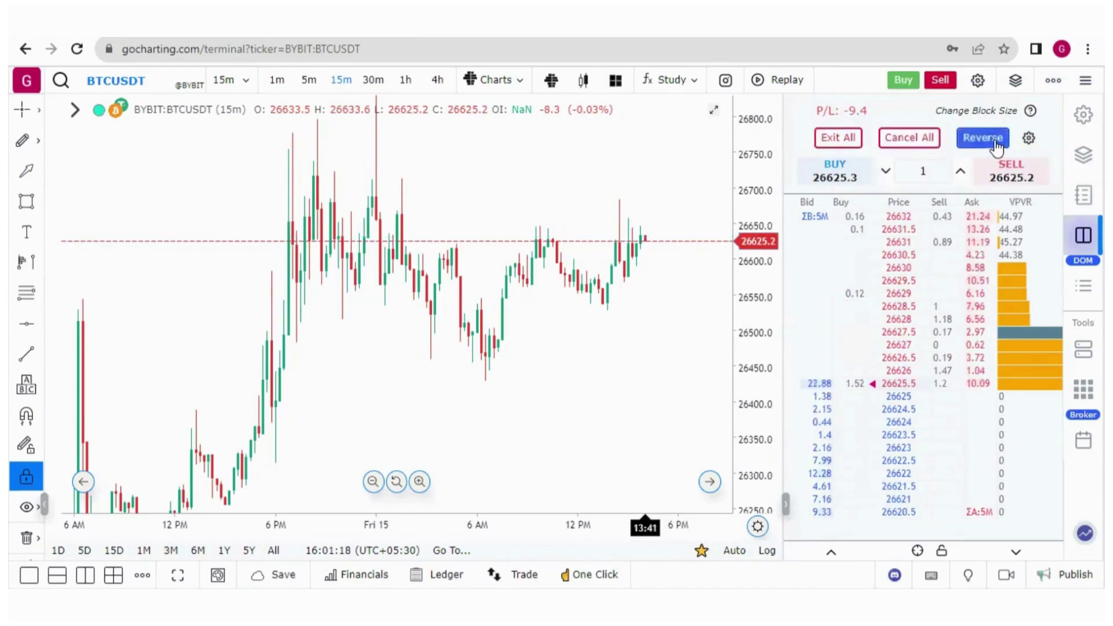
Step: Review the order book and depth of market display settings, close them, and try shifting the DOM price ladder up and down
click(1028, 137)
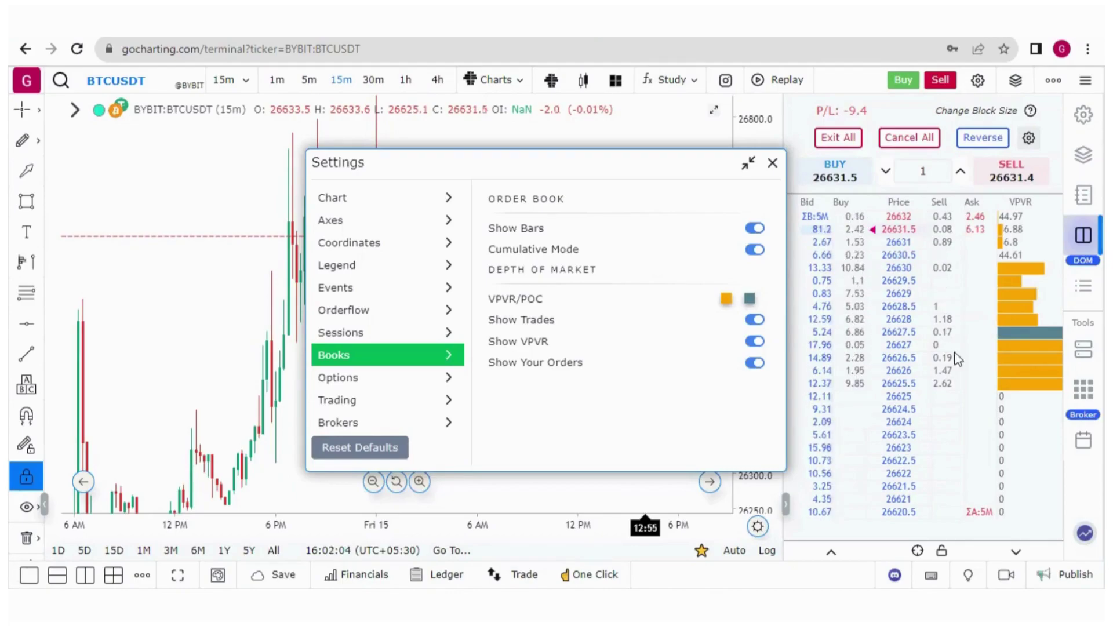
scroll(890, 321, up, 3)
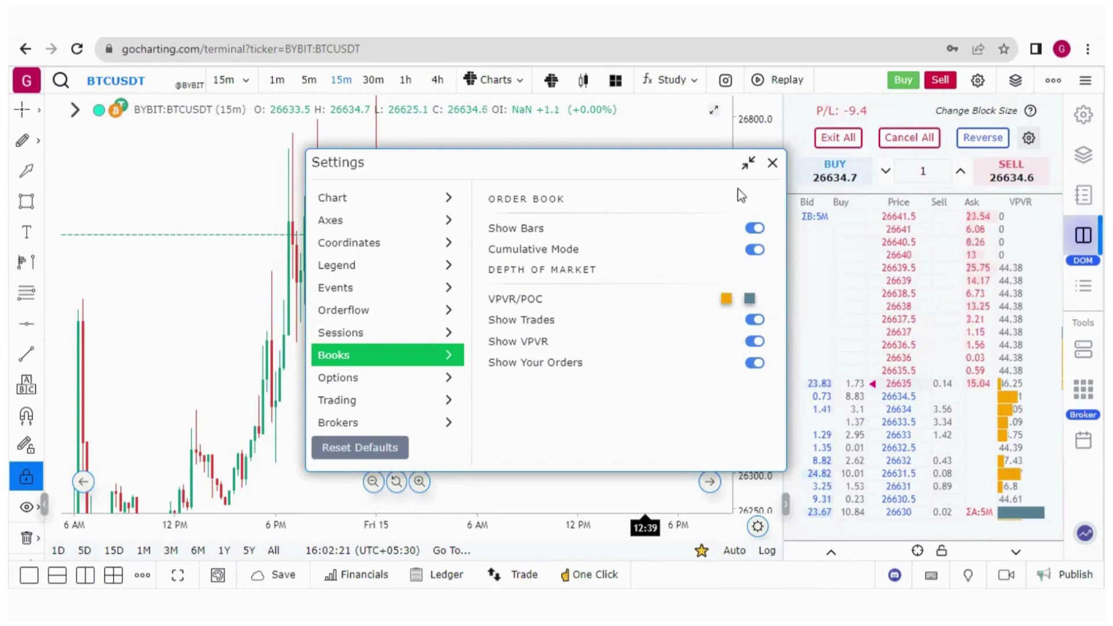
click(772, 163)
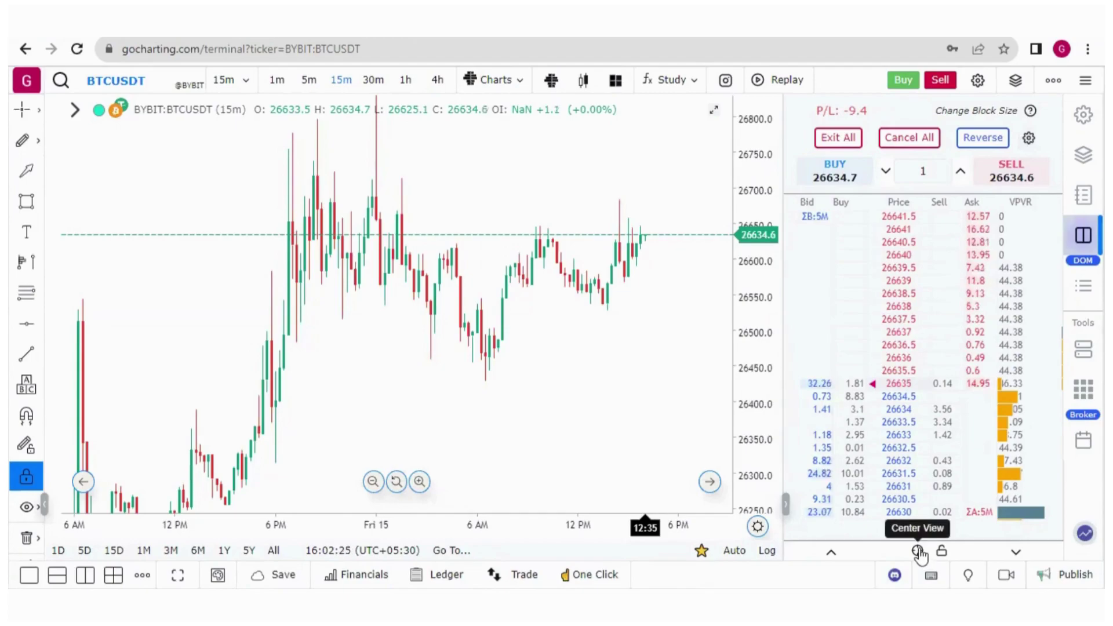
click(830, 552)
click(1017, 556)
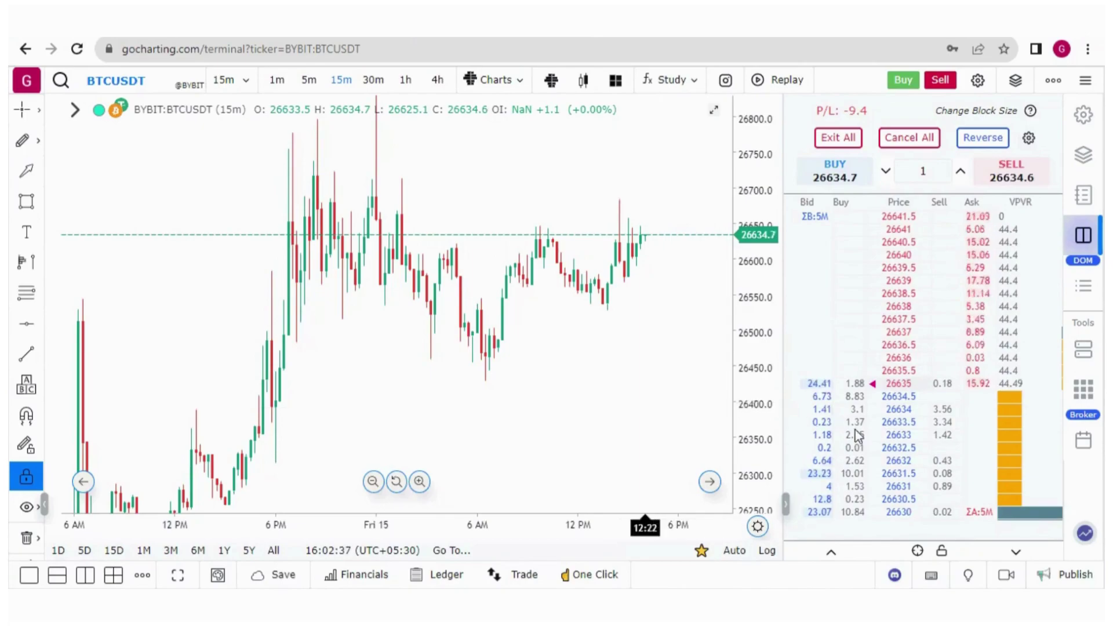
Step: From the DOM, place a buy order for 1 BTCUSDT at 26632 and stop buy orders for 1 at 26640.5 and 26641.5
click(822, 464)
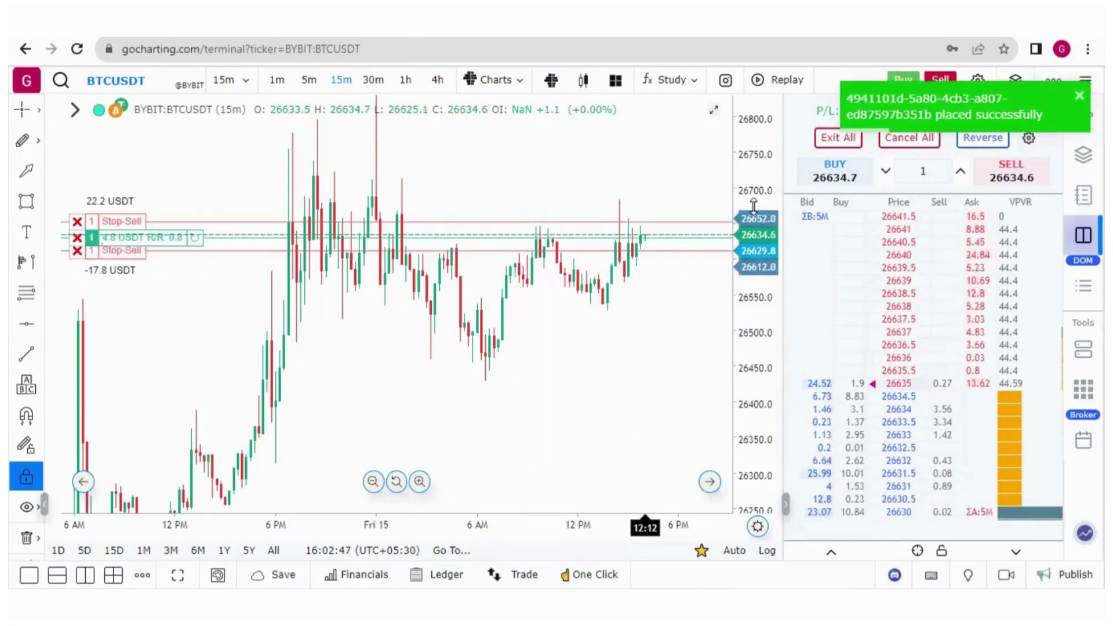
drag(672, 253, 660, 299)
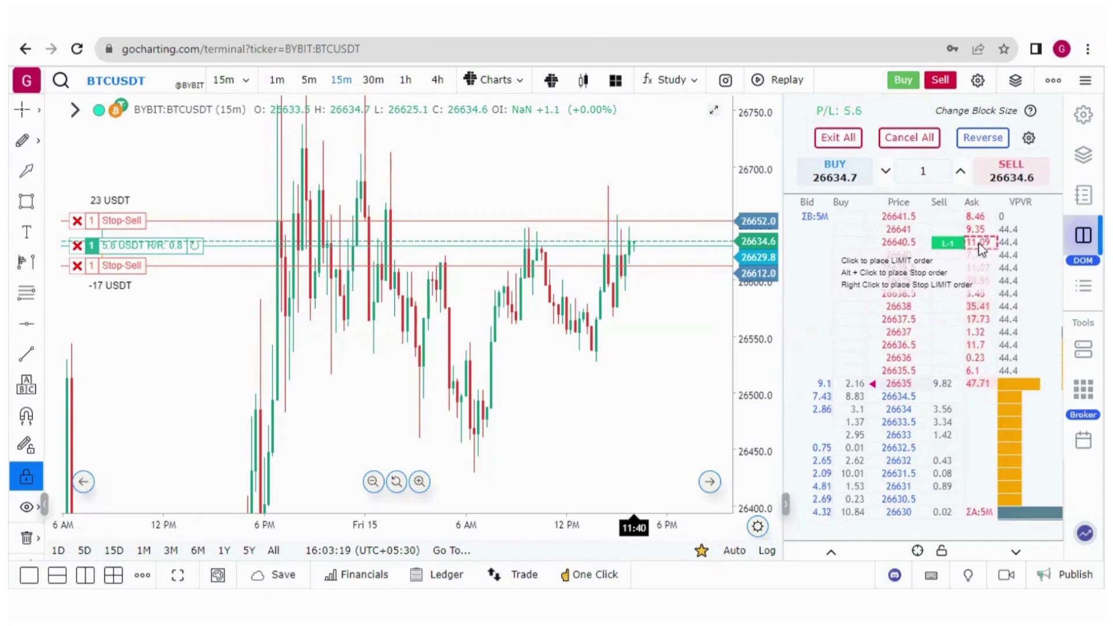
click(978, 242)
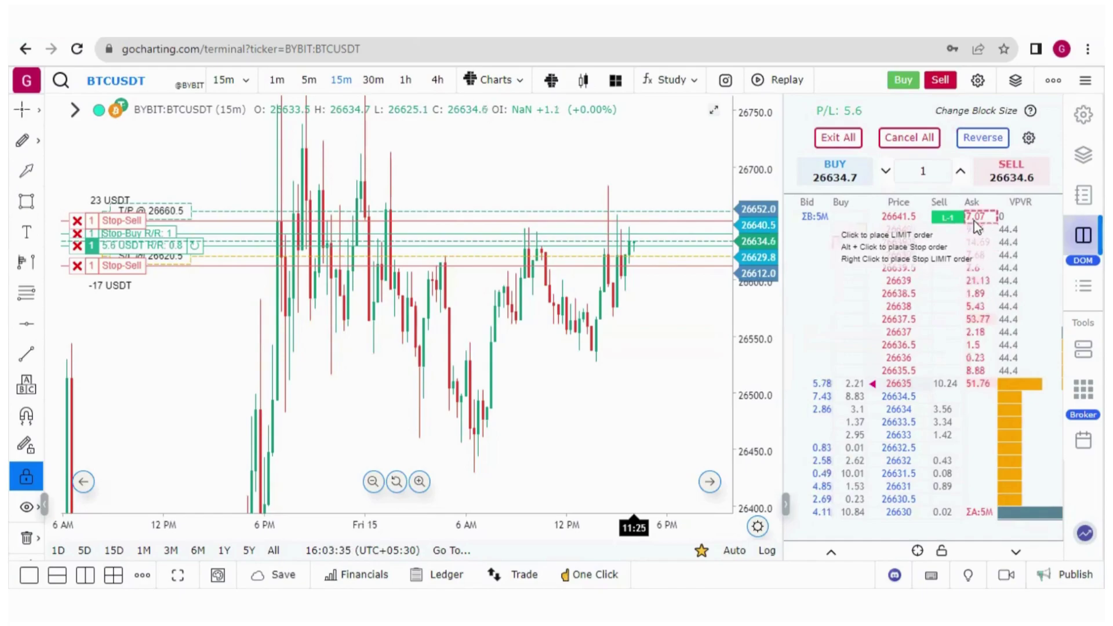
click(974, 221)
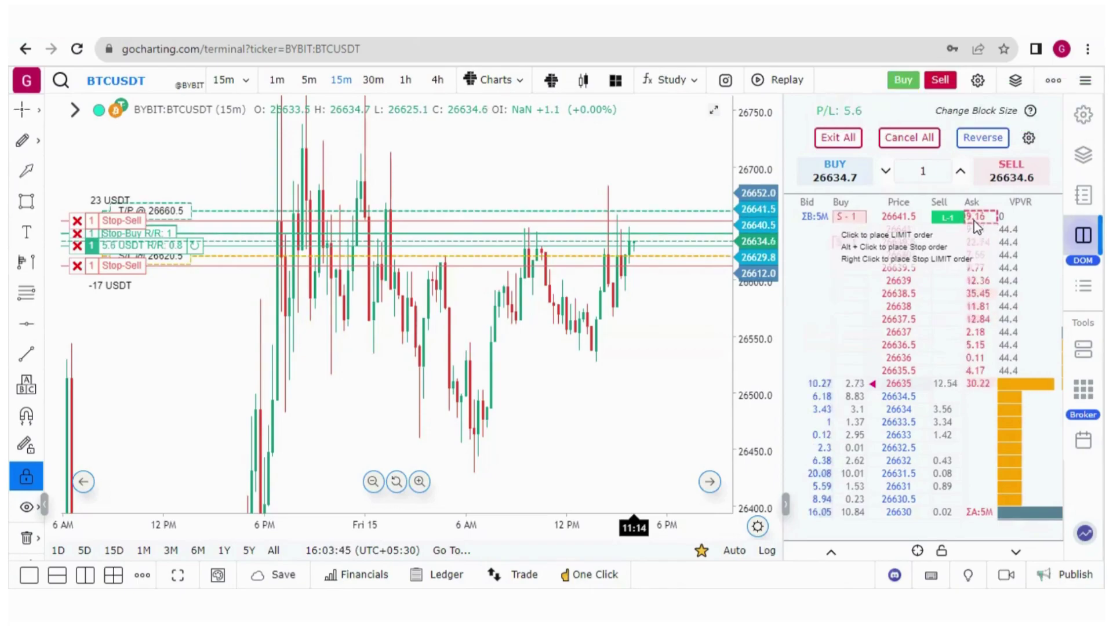